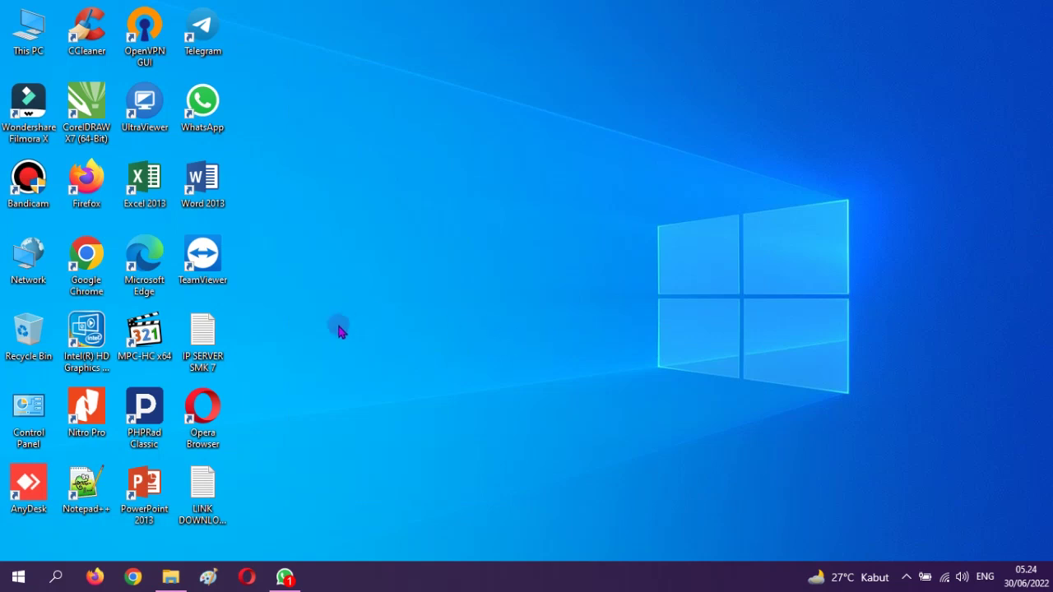
Launch Google Chrome from its desktop shortcut
double_click(144, 271)
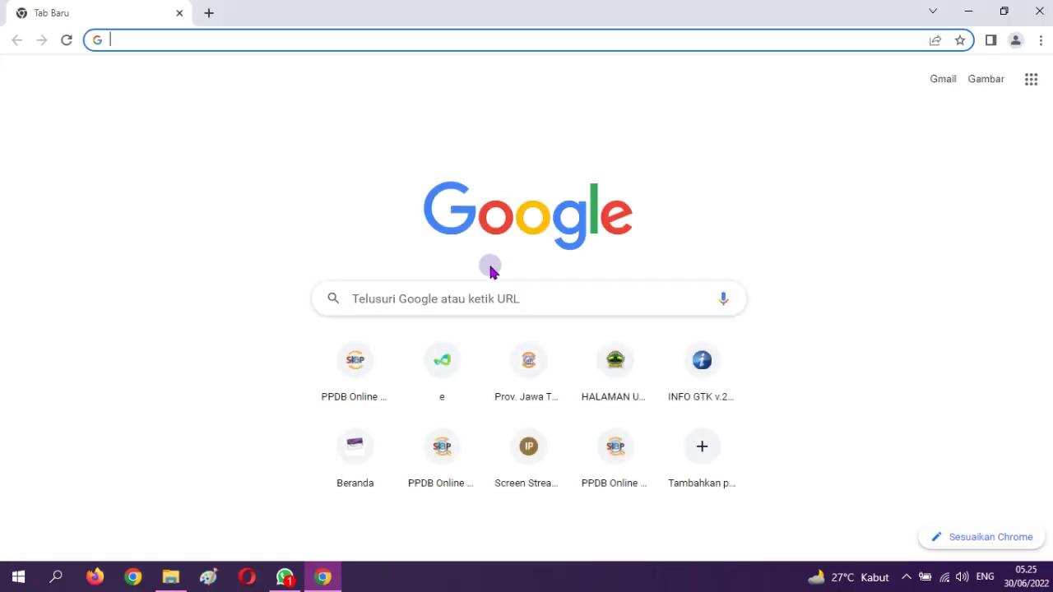
Go to ppdb.jatengprov.go.id and dismiss the Google Translate offer
text(pp)
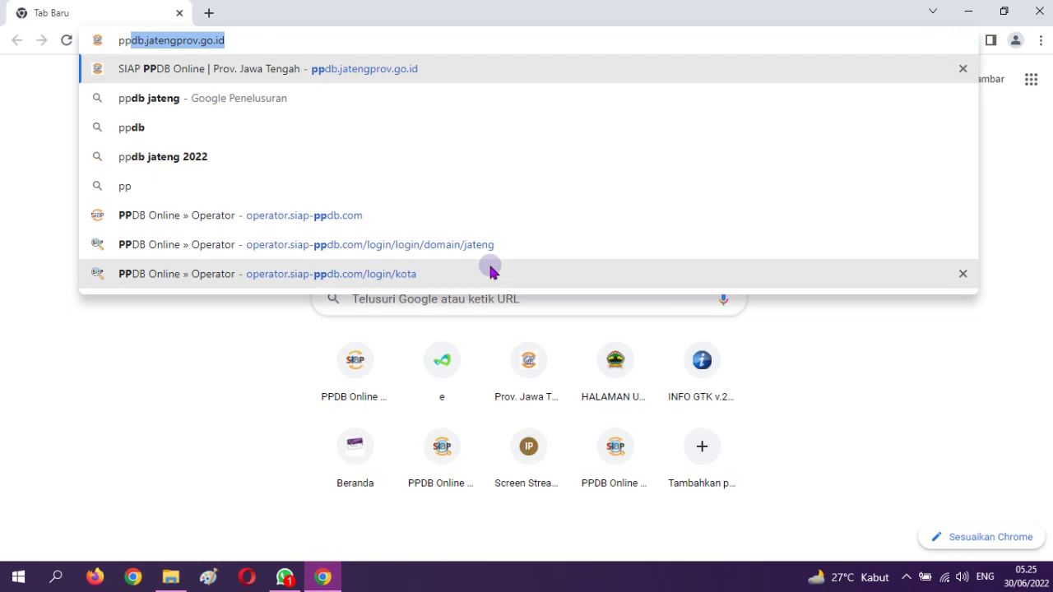
key(Return)
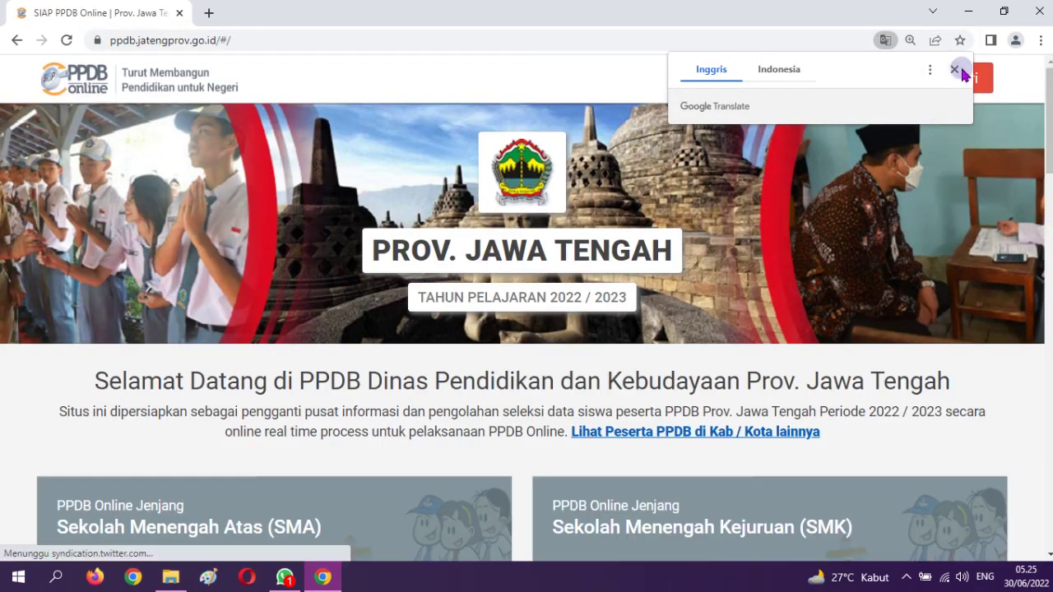
click(955, 70)
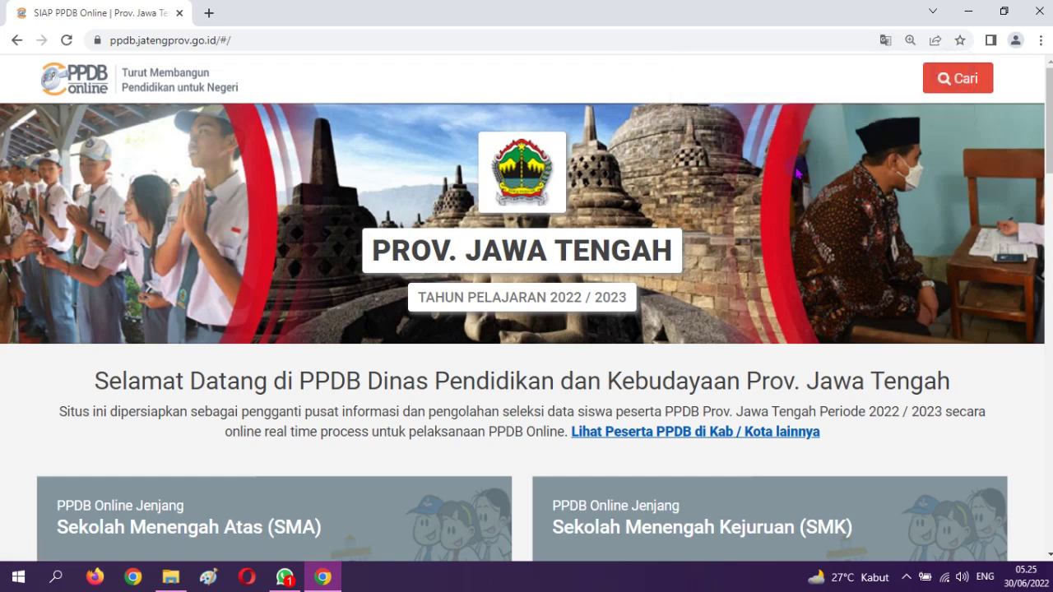
Open the first Riwayat Pencarian entry to view the applicant's Domisili Terdekat details
click(964, 87)
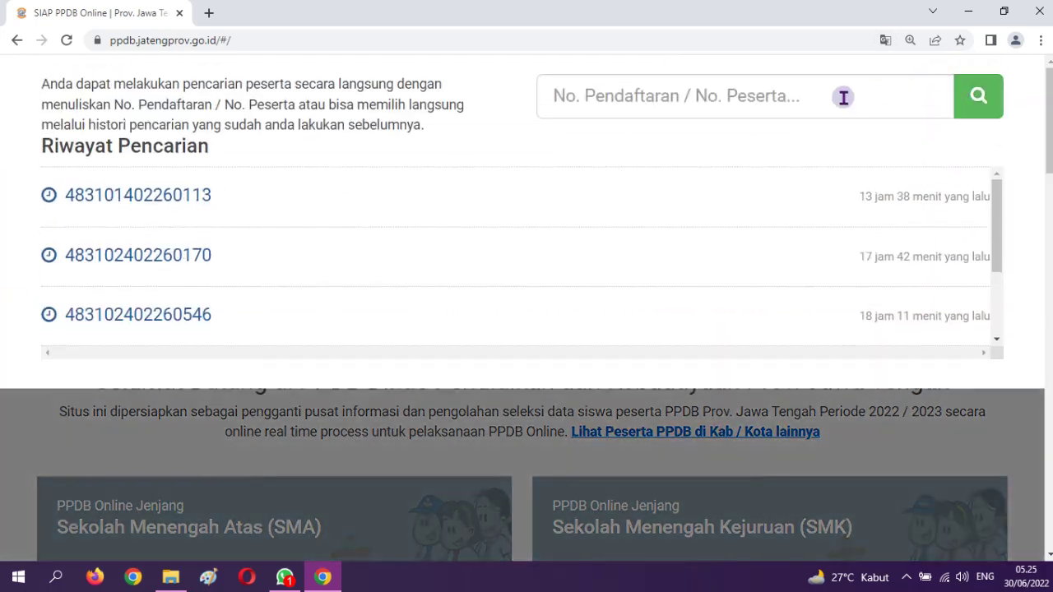
click(585, 96)
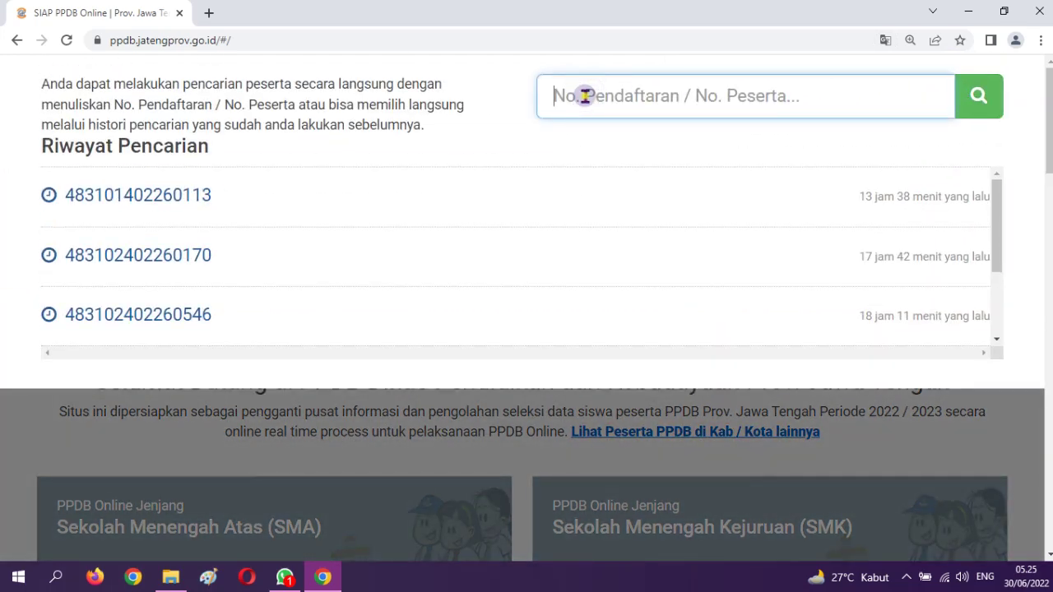
right_click(585, 97)
click(564, 97)
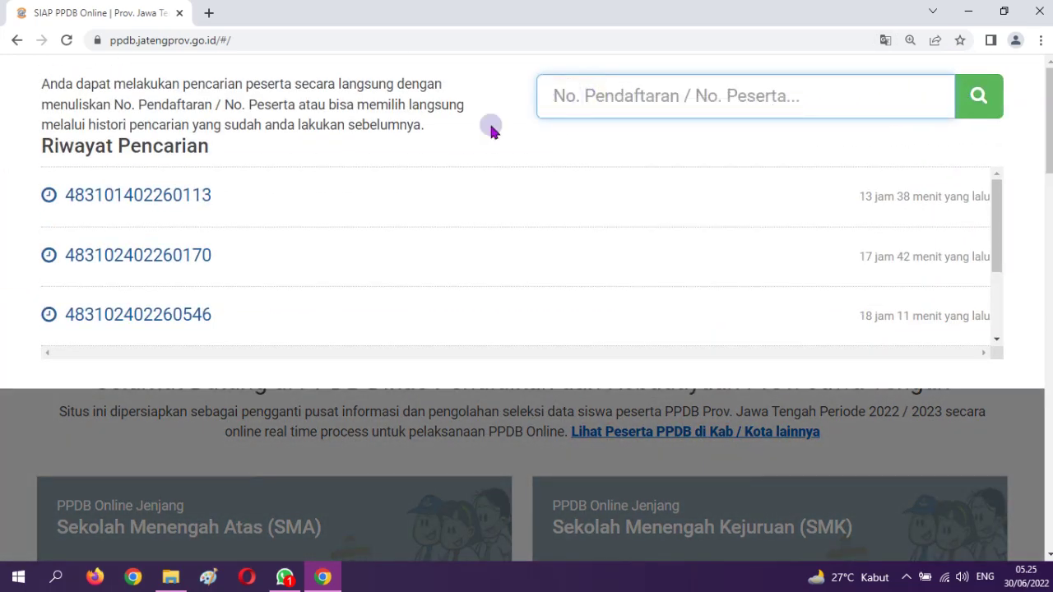
click(555, 96)
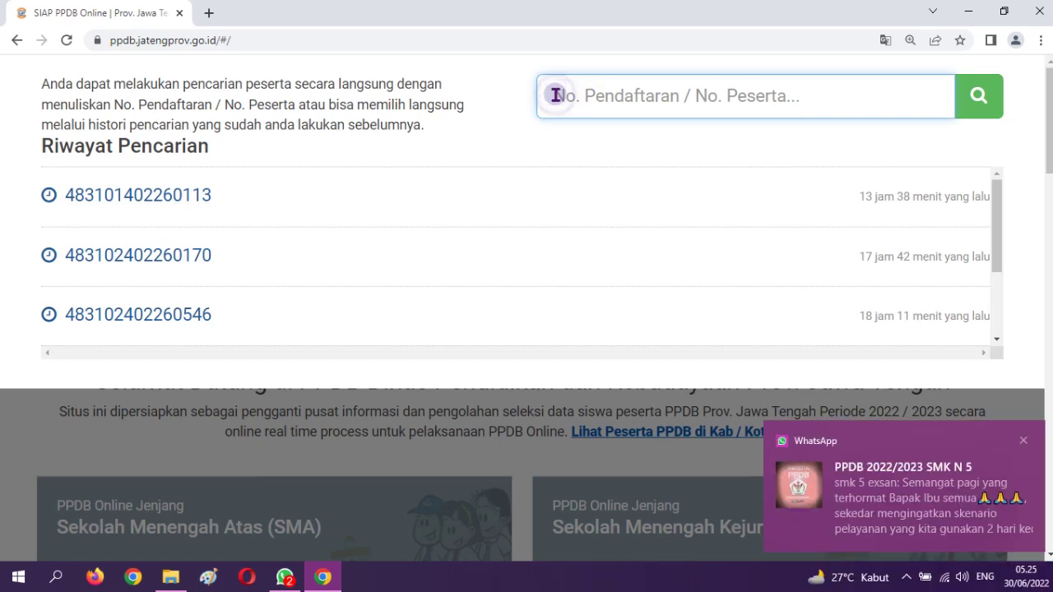
click(211, 200)
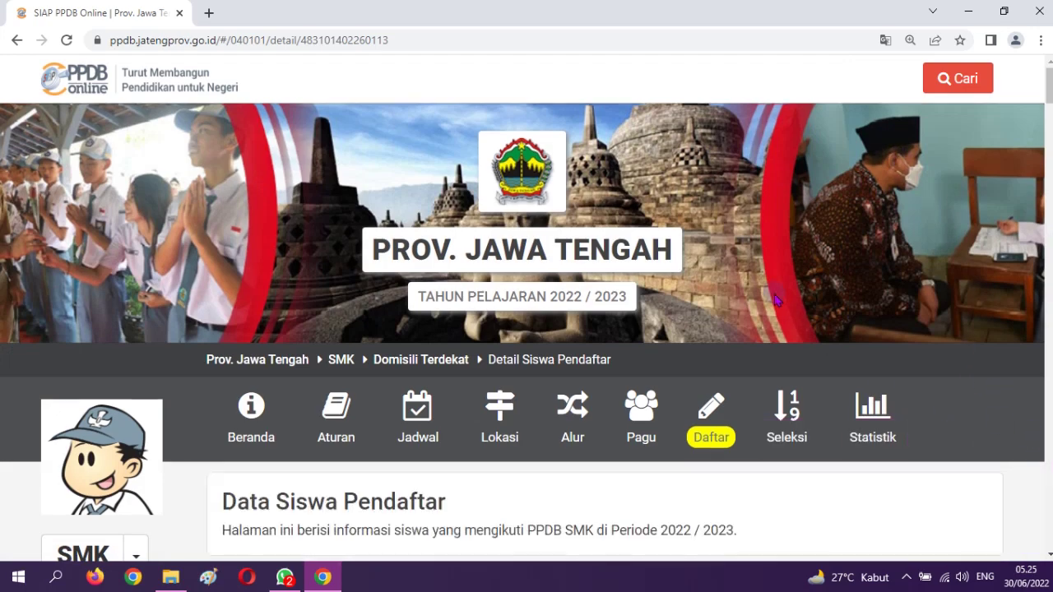
scroll(771, 294, down, 5)
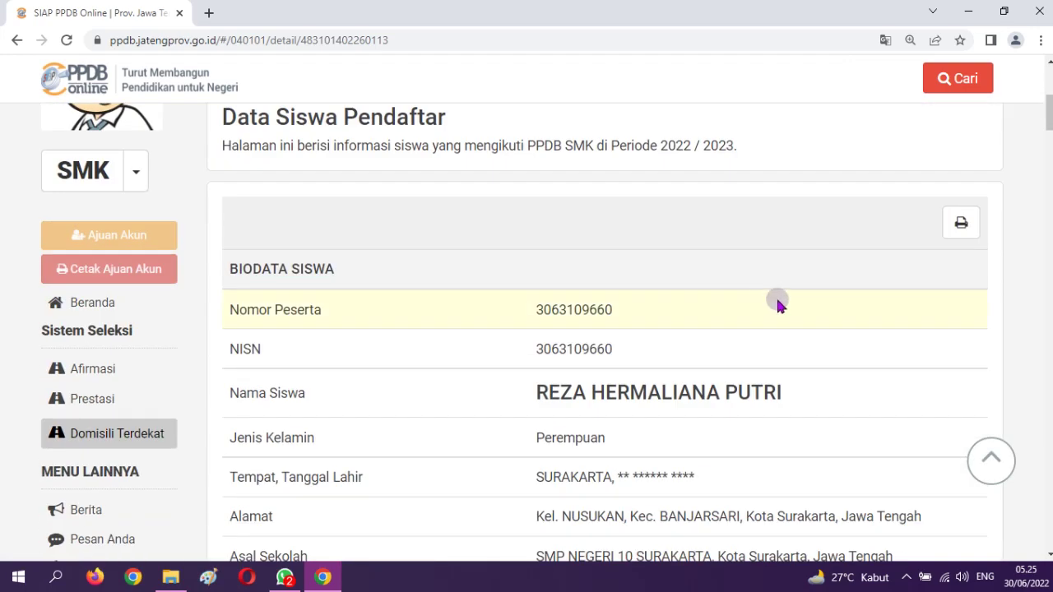
scroll(779, 295, down, 15)
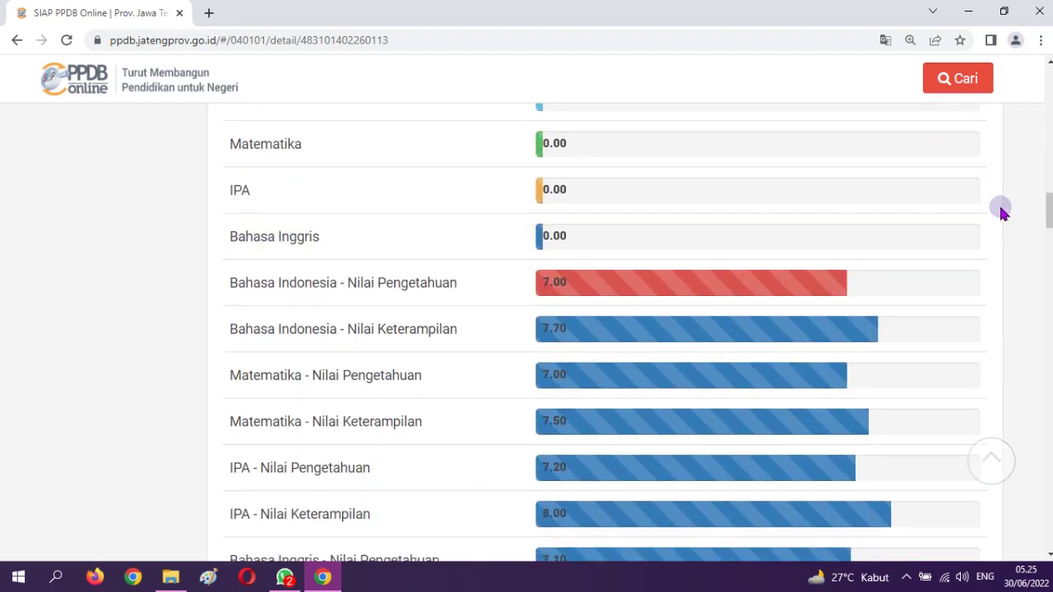
drag(1049, 211, 1049, 500)
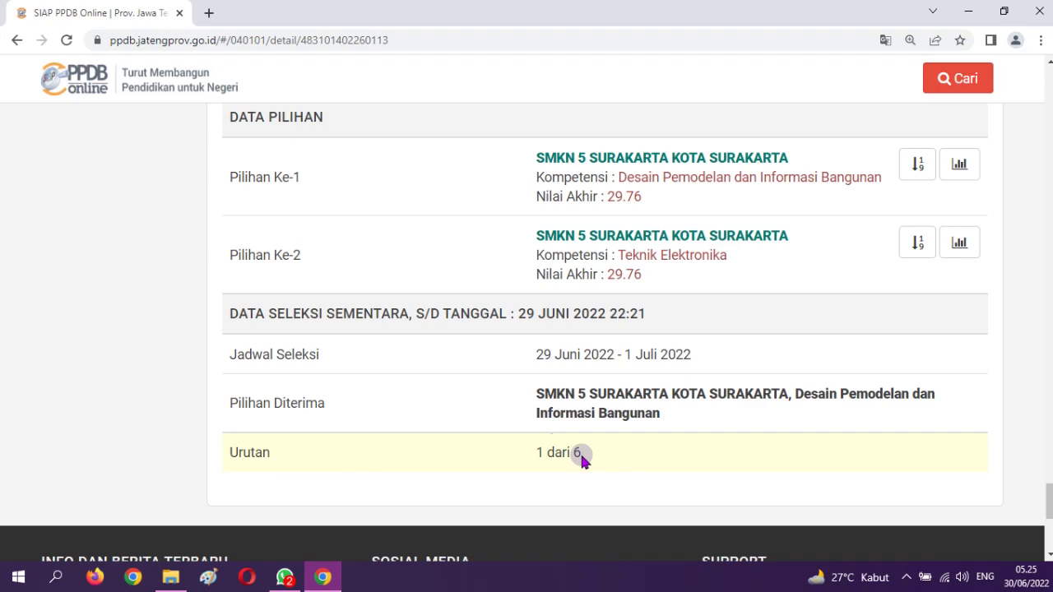
scroll(581, 456, up, 4)
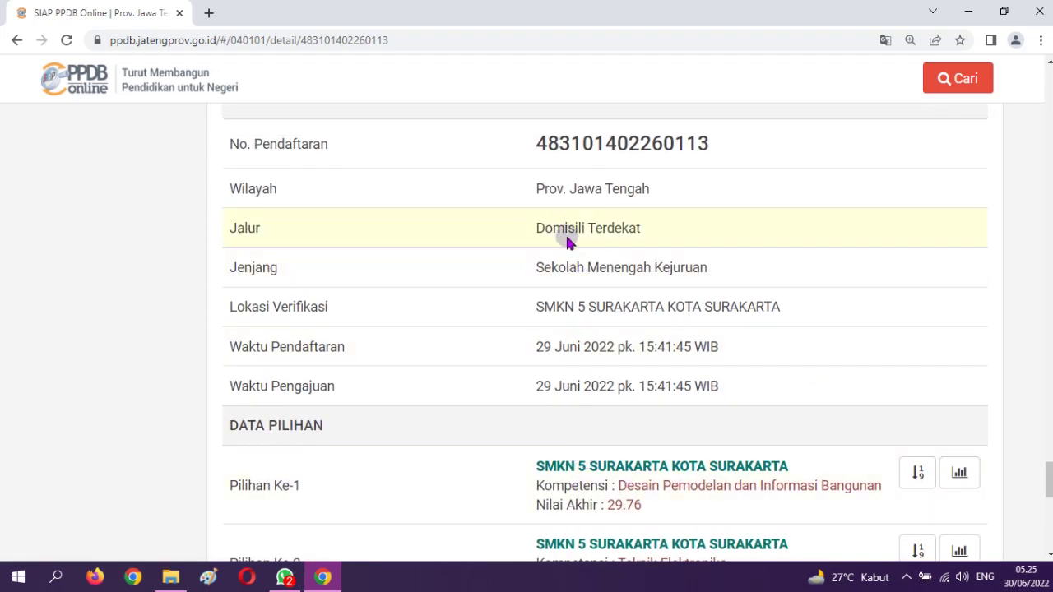
drag(537, 228, 638, 232)
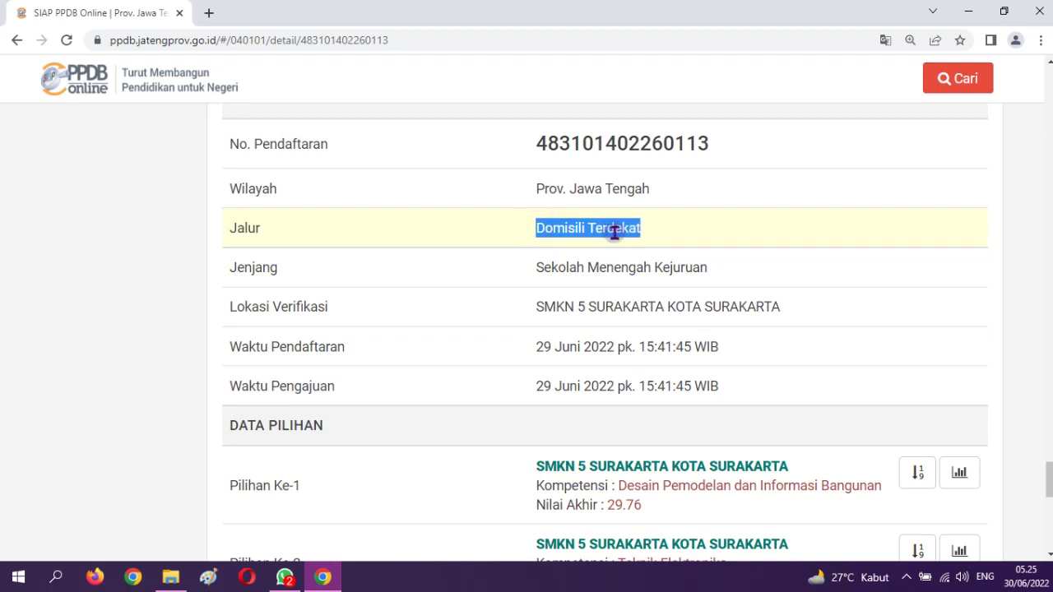
scroll(624, 330, up, 3)
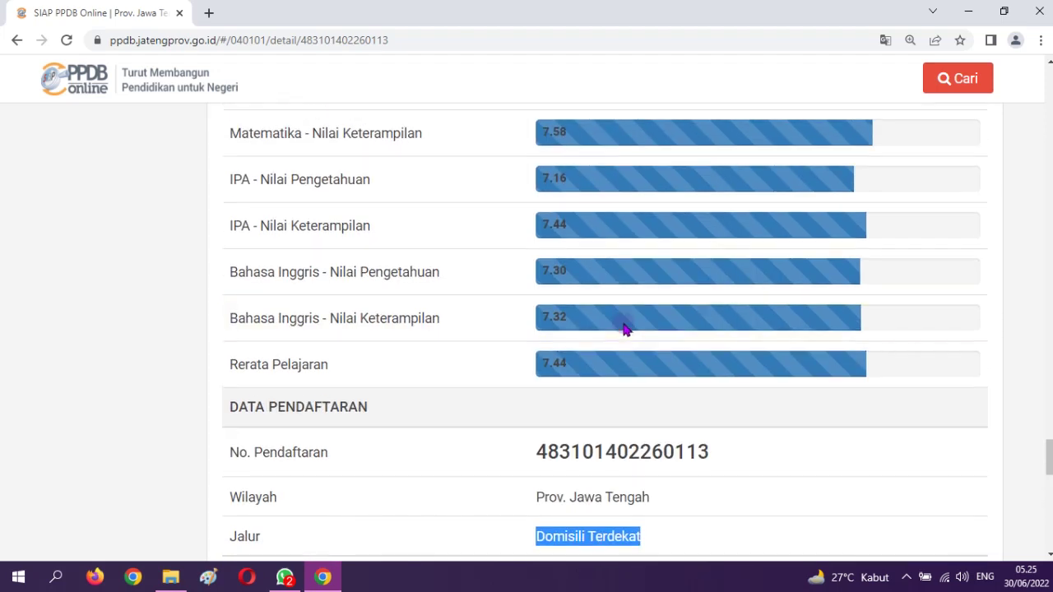
scroll(597, 442, down, 5)
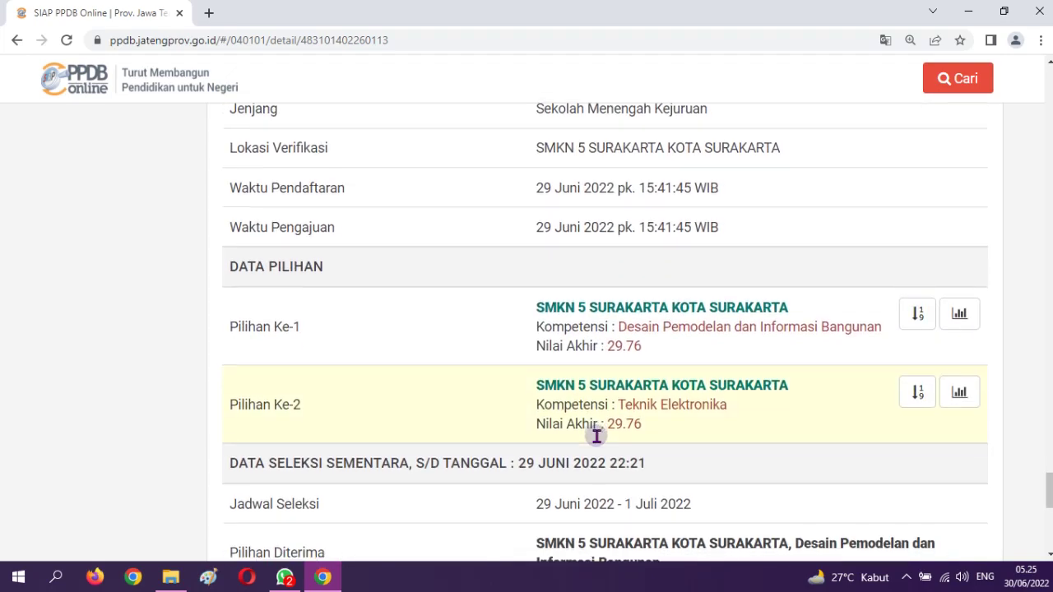
scroll(600, 430, up, 5)
scroll(600, 431, up, 20)
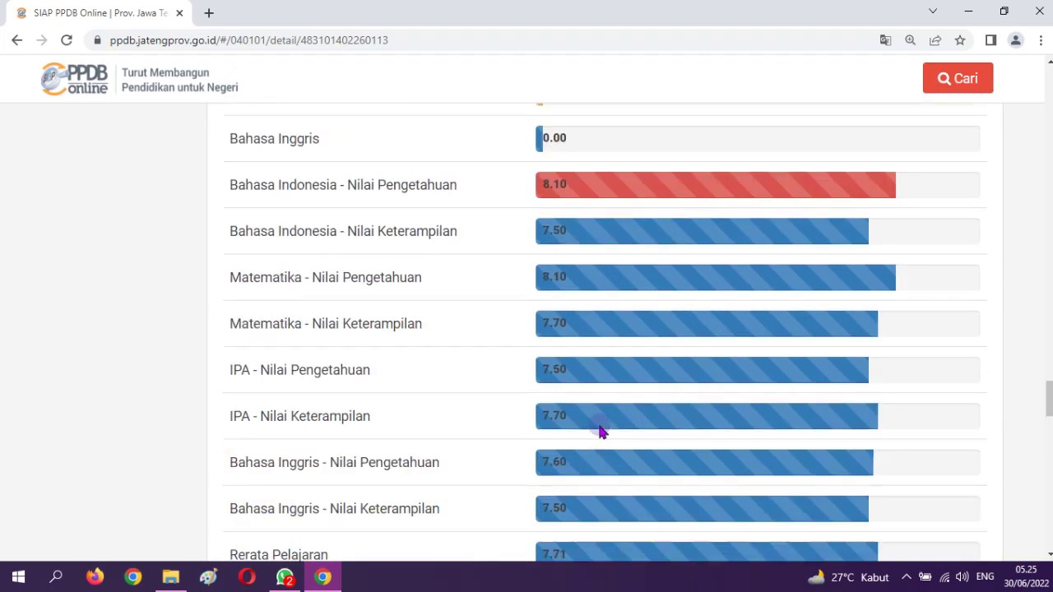
scroll(599, 431, up, 20)
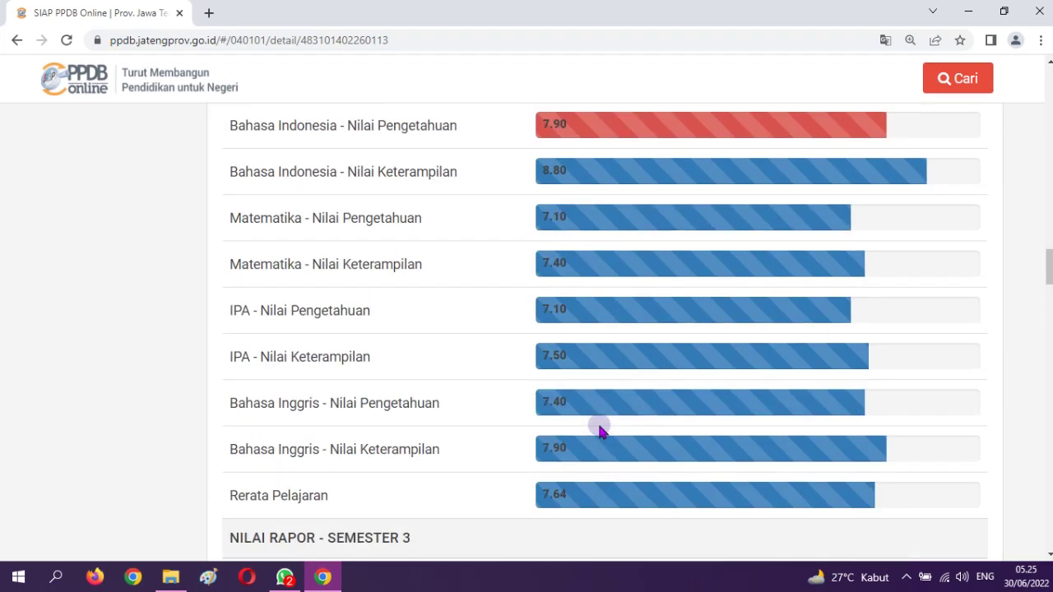
scroll(600, 431, up, 20)
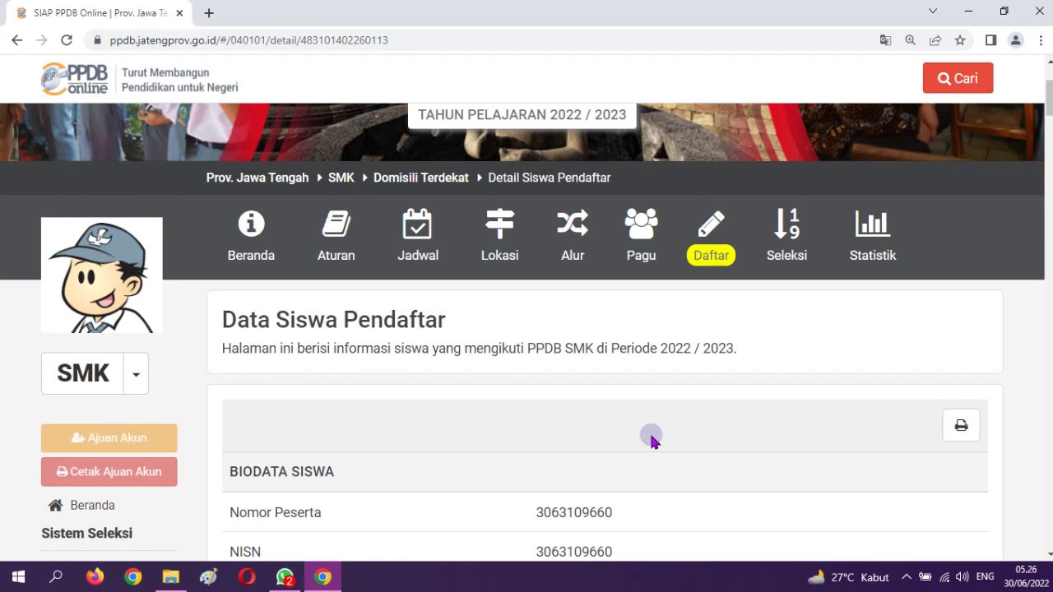
scroll(650, 442, up, 3)
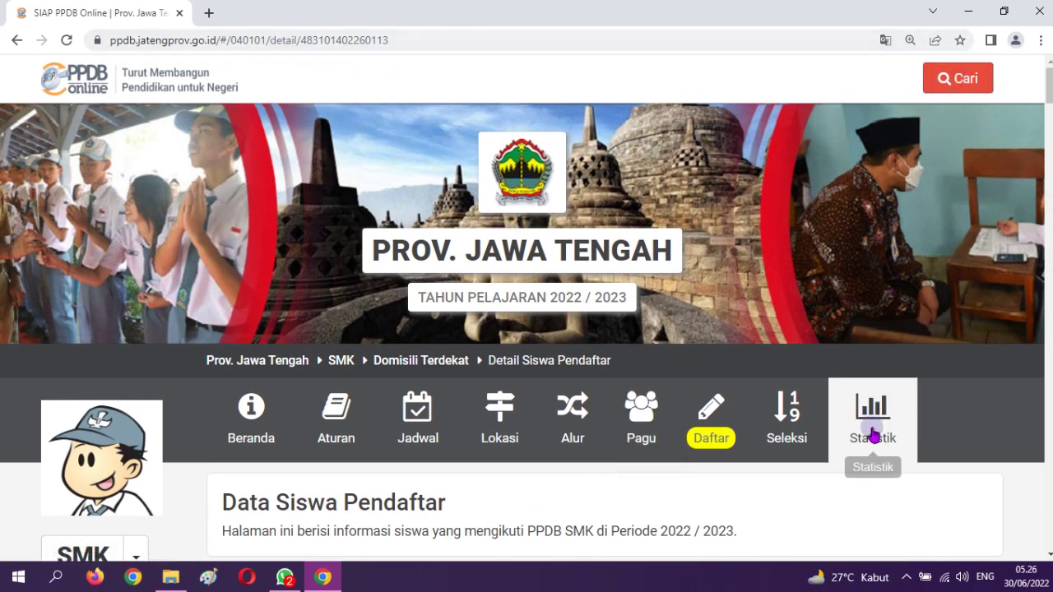
Open the Domisili Terdekat Beranda overview for Periode 2022/2023 and scroll through it
click(255, 413)
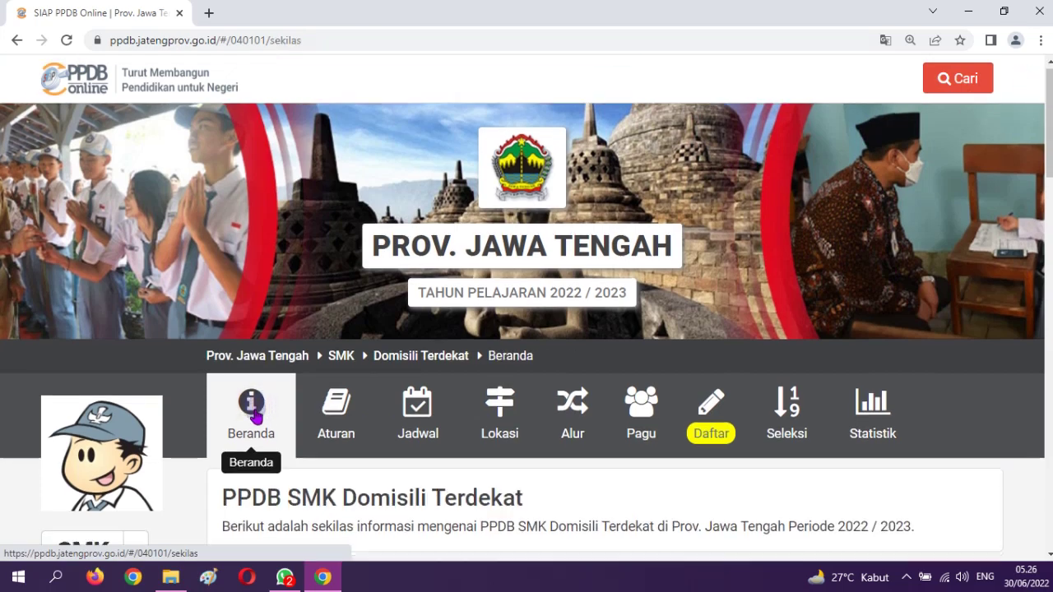
scroll(256, 415, down, 4)
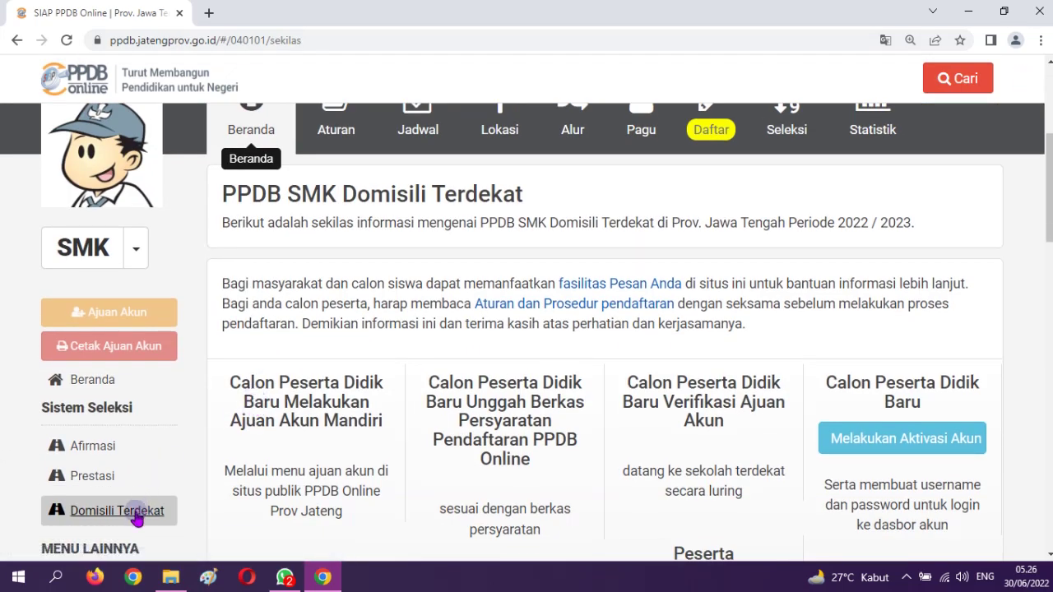
scroll(132, 510, down, 2)
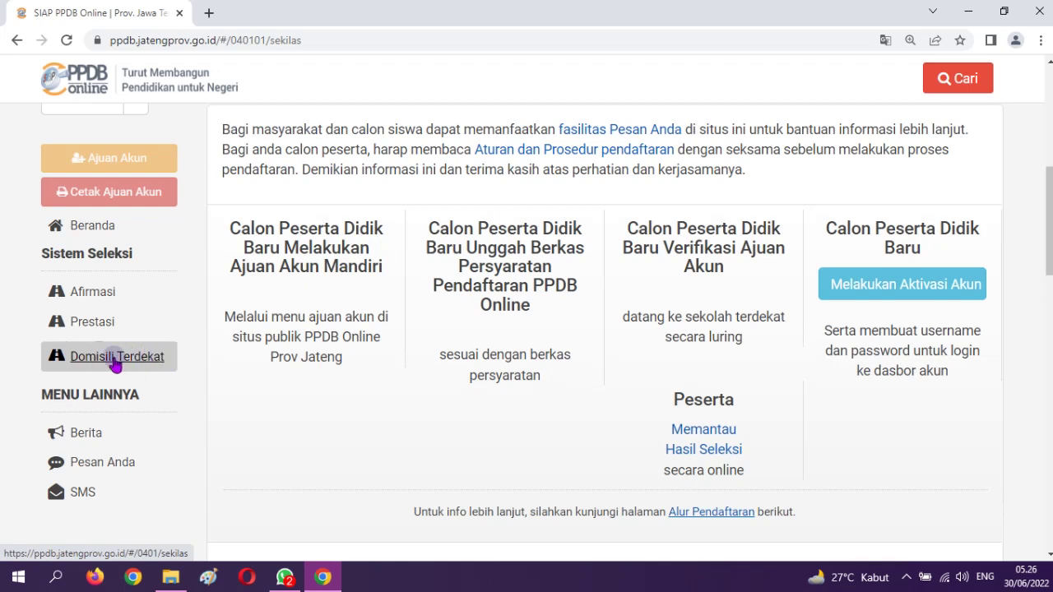
scroll(538, 369, up, 4)
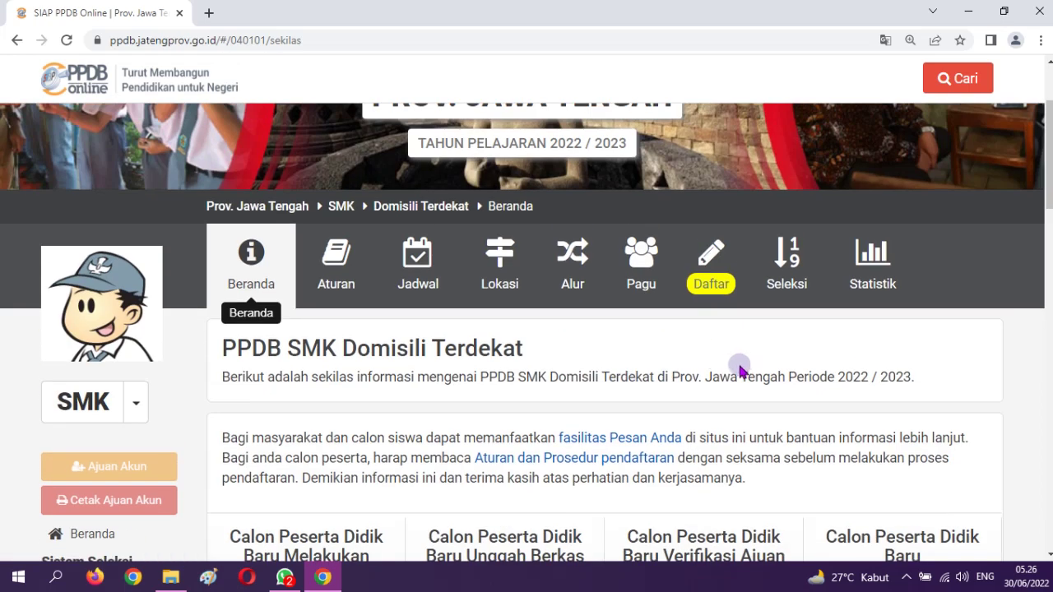
Open Hasil Seleksi, filter schools by Kota Surakarta, and pick SMKN 5 Surakarta
click(787, 261)
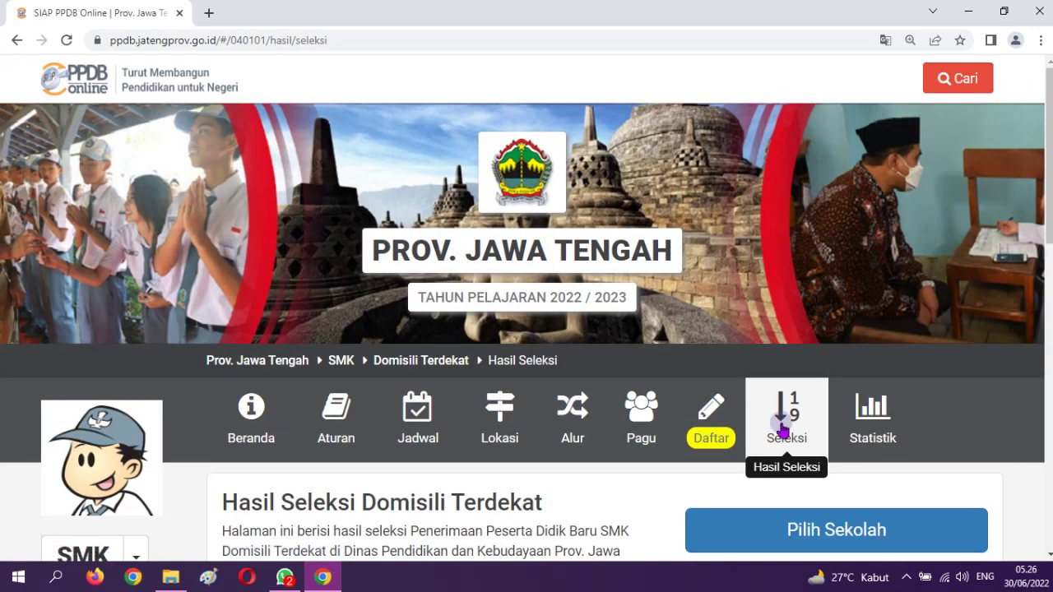
scroll(789, 429, down, 3)
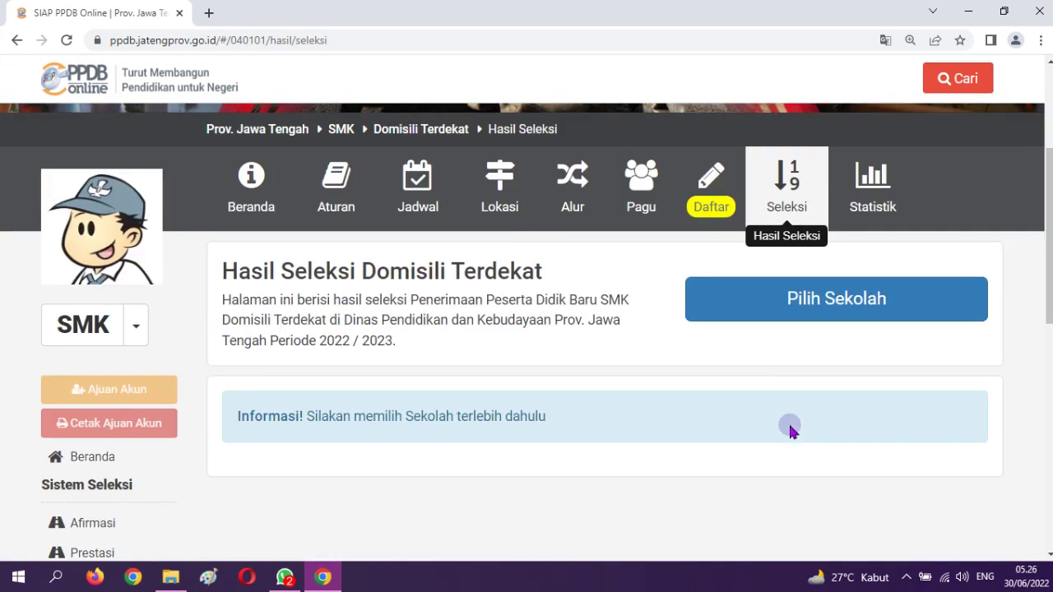
click(858, 318)
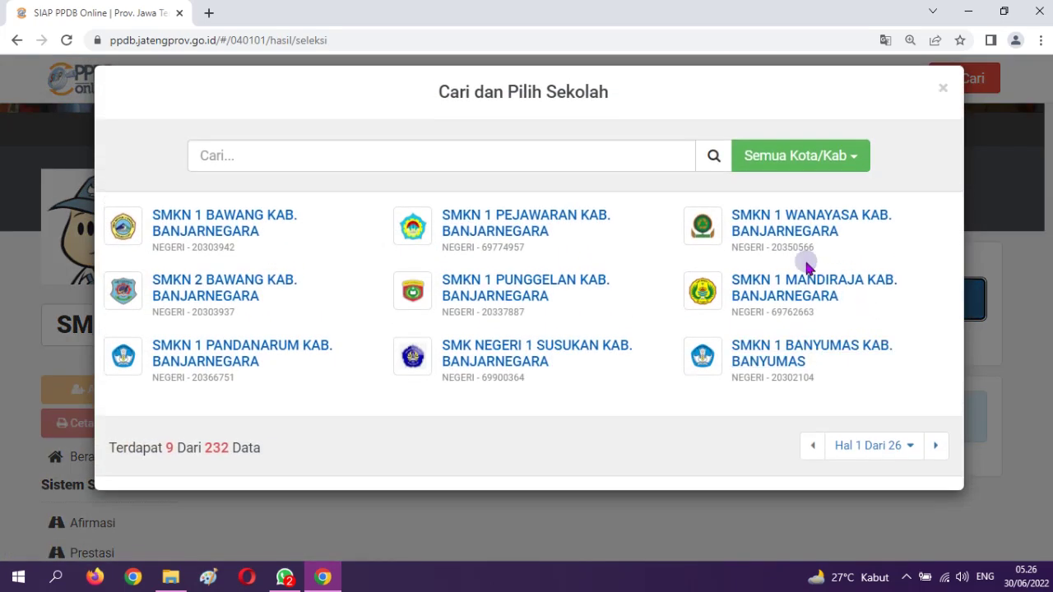
click(810, 161)
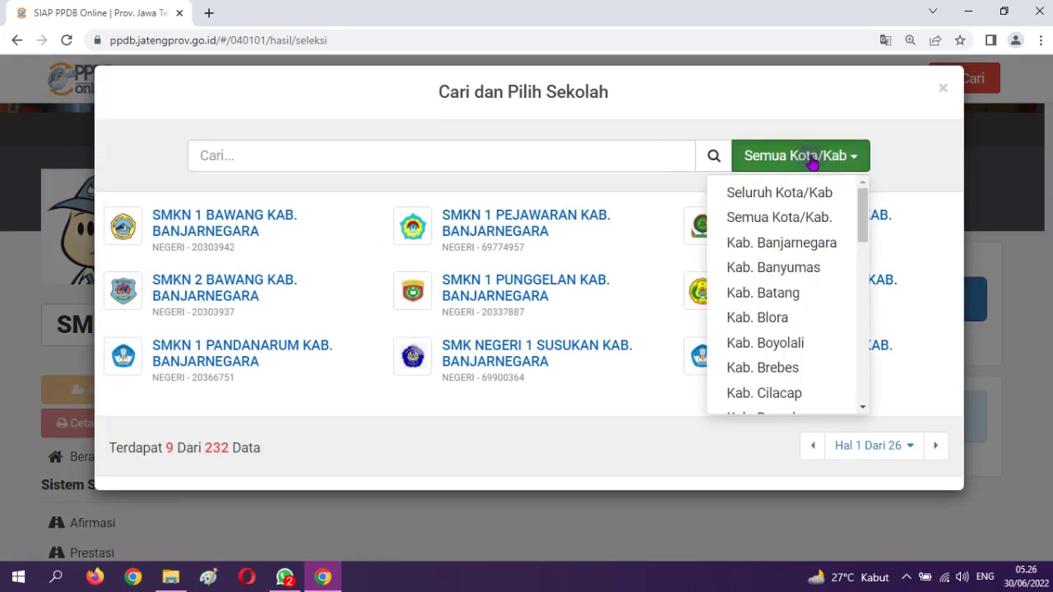
drag(862, 227, 871, 403)
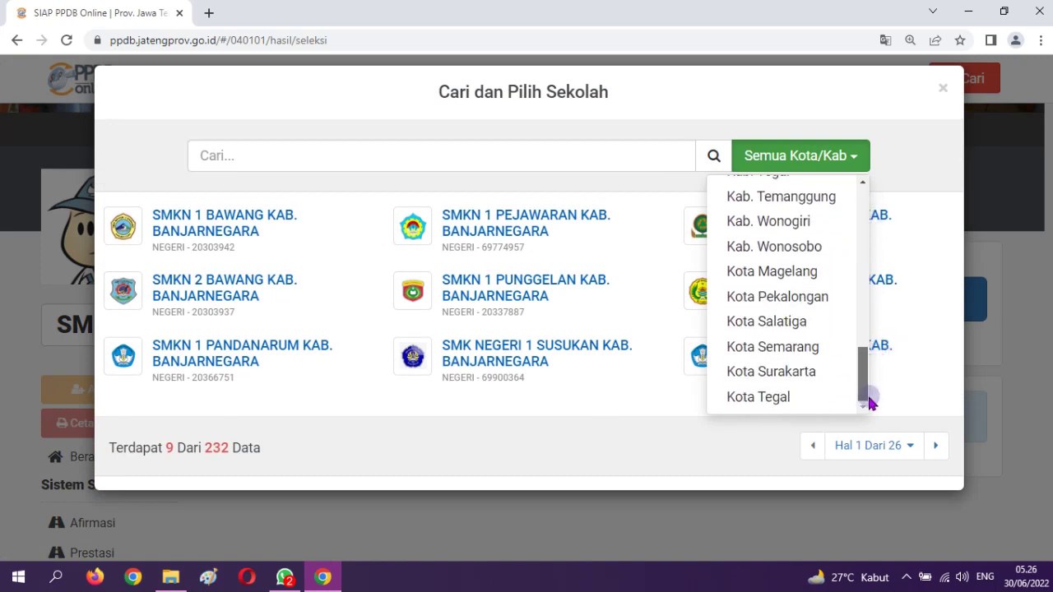
click(786, 371)
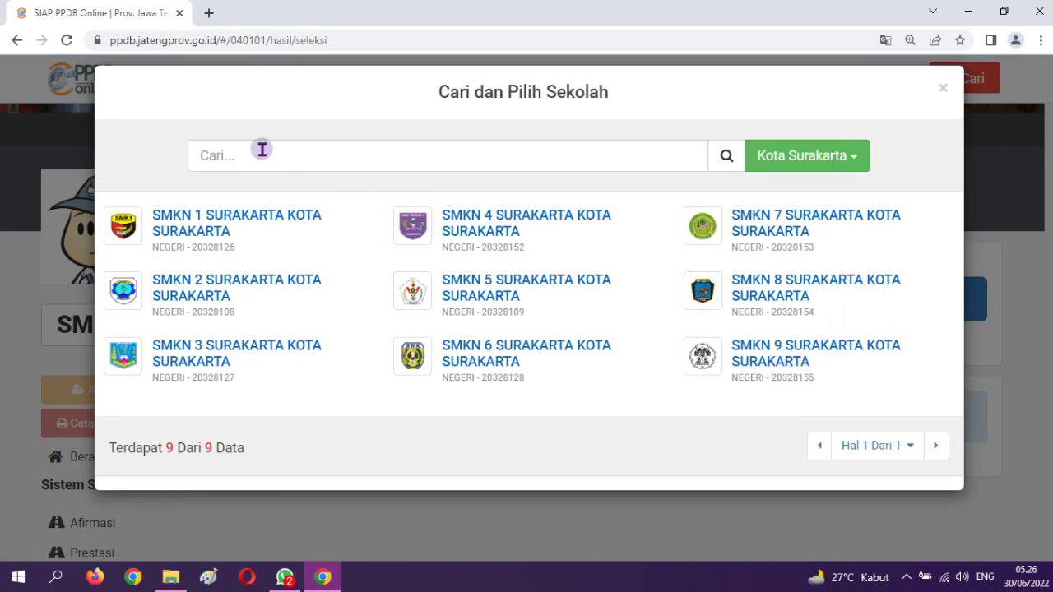
click(513, 296)
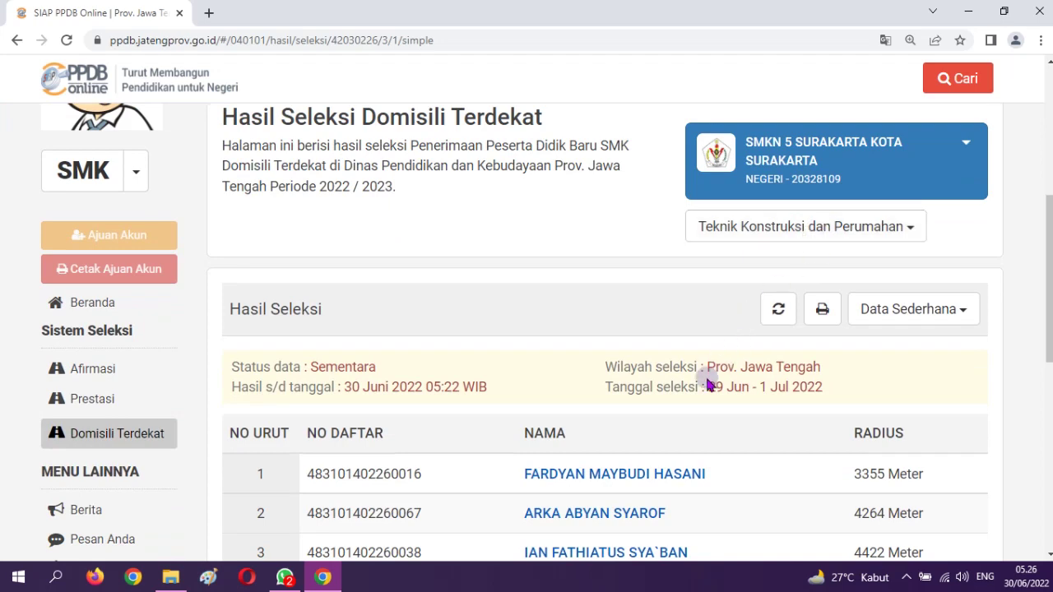
Switch SMKN 5 Surakarta's results to the Teknik Ketenagalistrikan program
click(751, 232)
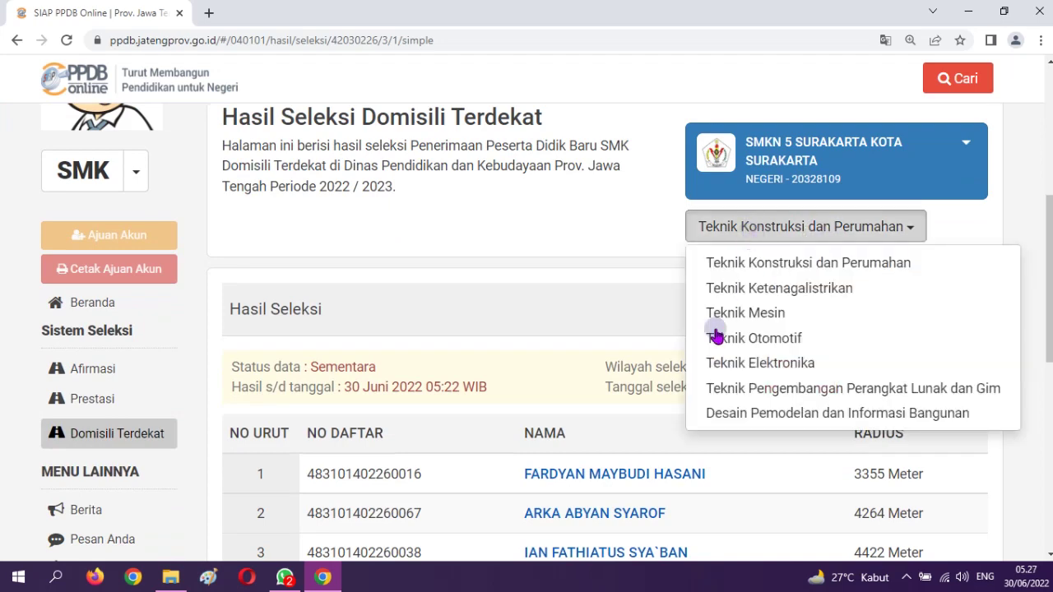
click(600, 329)
scroll(663, 463, down, 5)
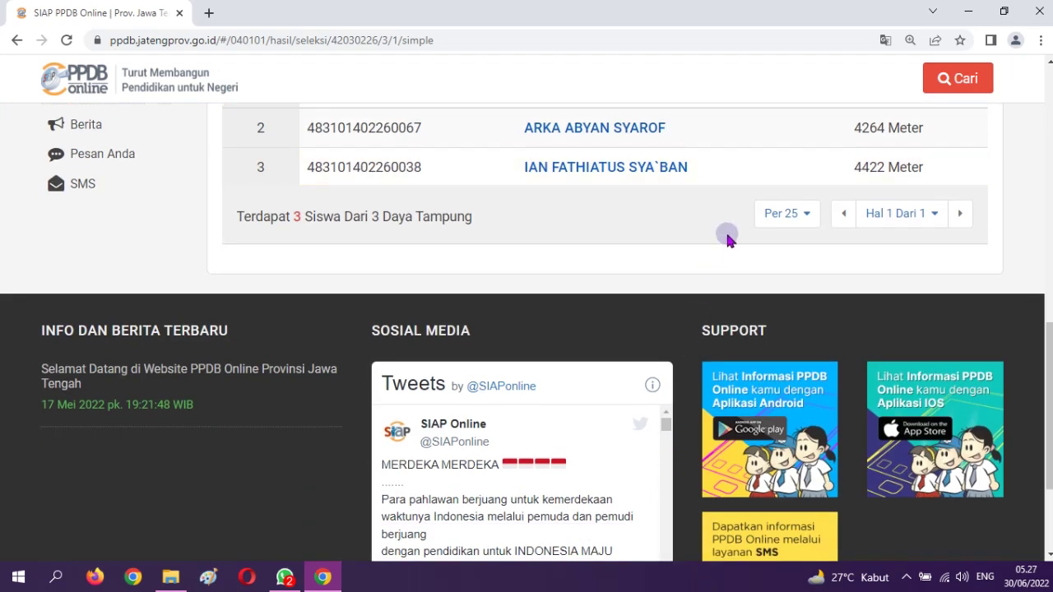
scroll(727, 239, up, 2)
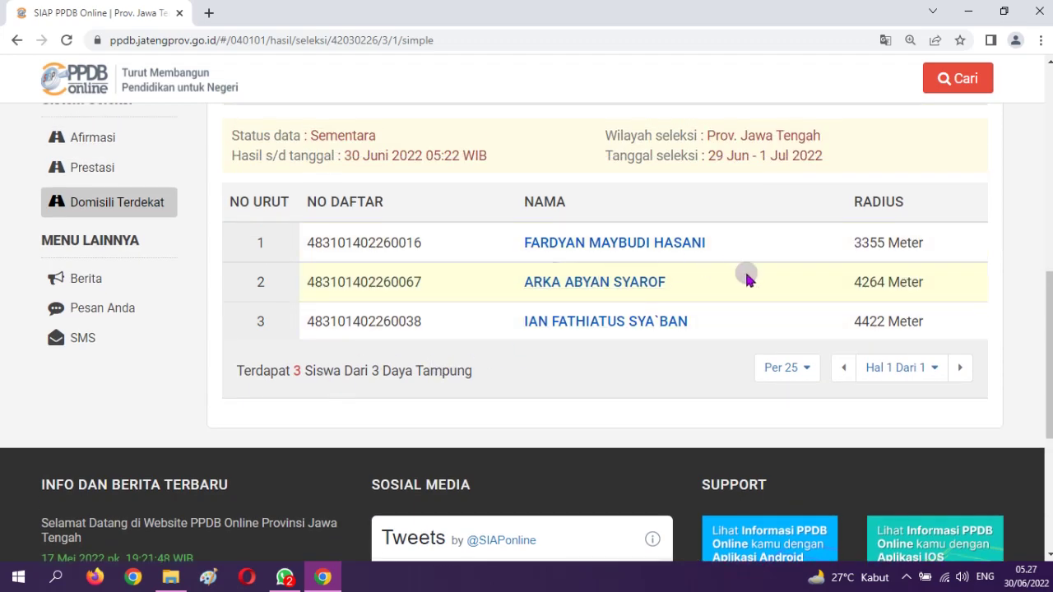
scroll(746, 280, up, 3)
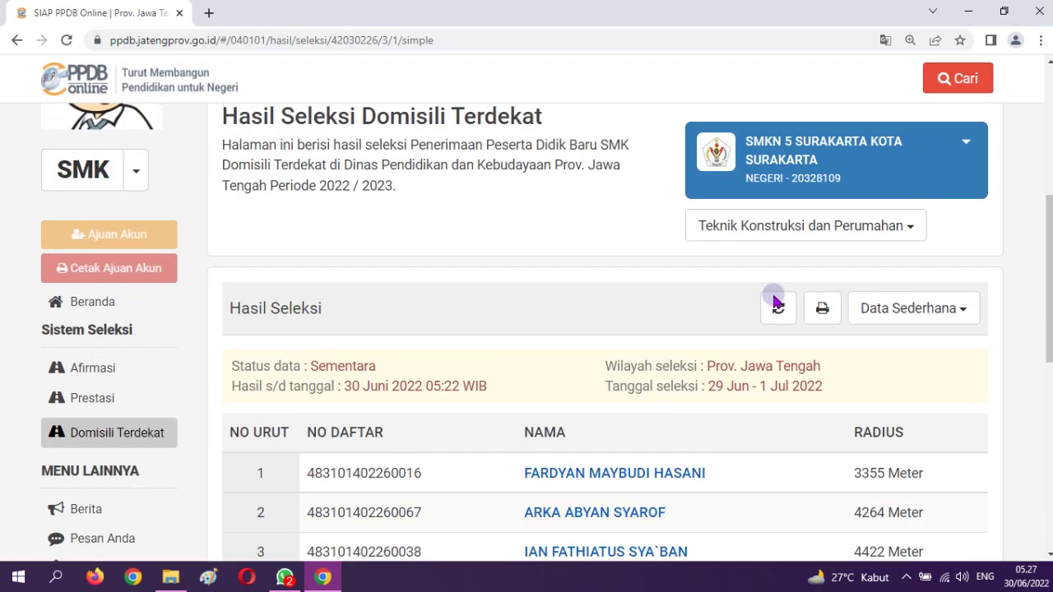
click(806, 232)
click(791, 286)
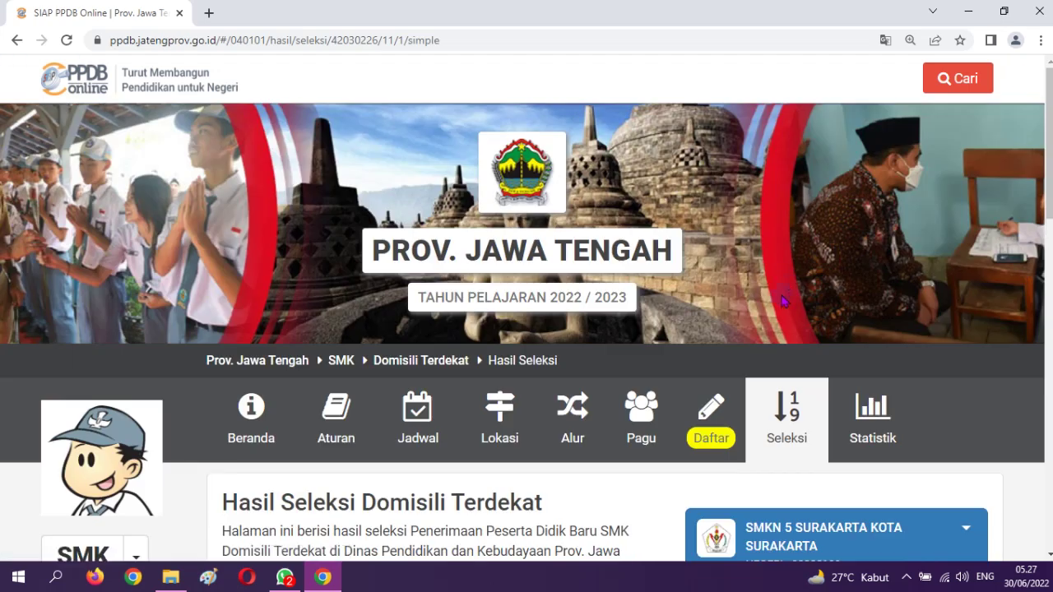
scroll(762, 390, down, 5)
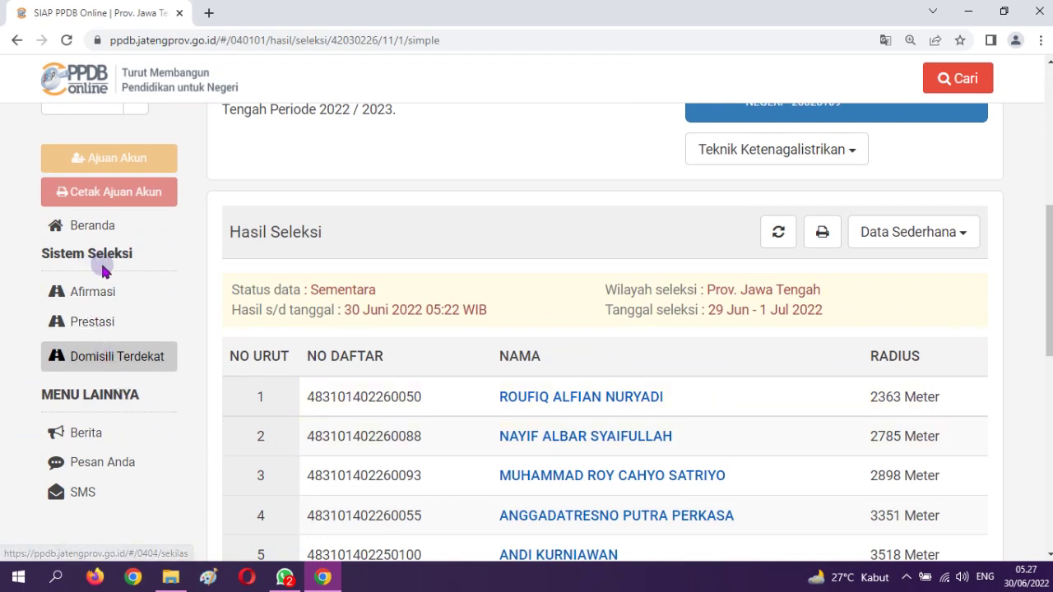
Open the Prestasi track's Statistik page for Kota Surakarta
click(92, 324)
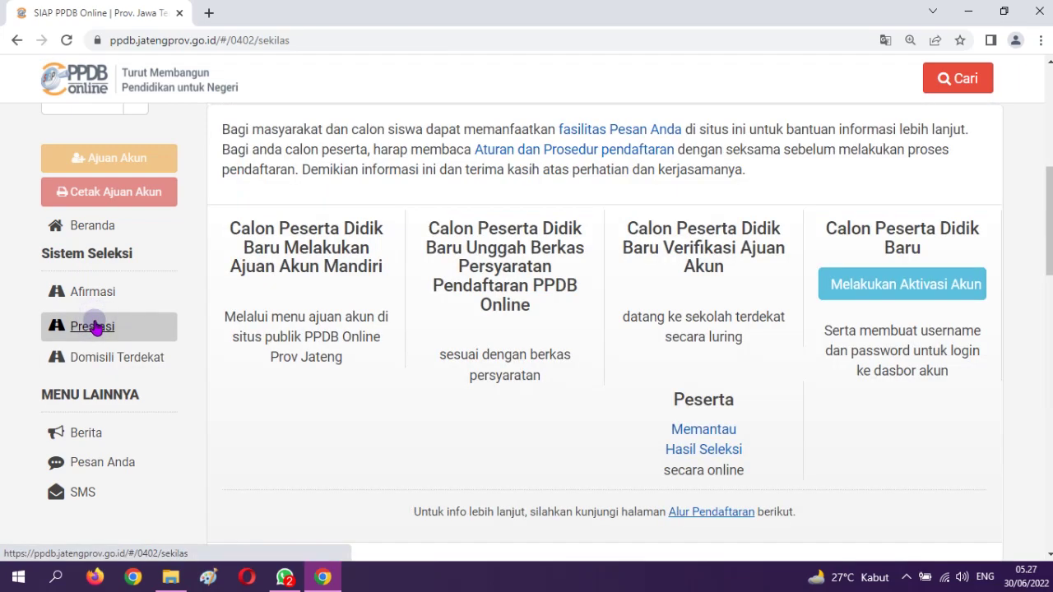
scroll(90, 338, up, 4)
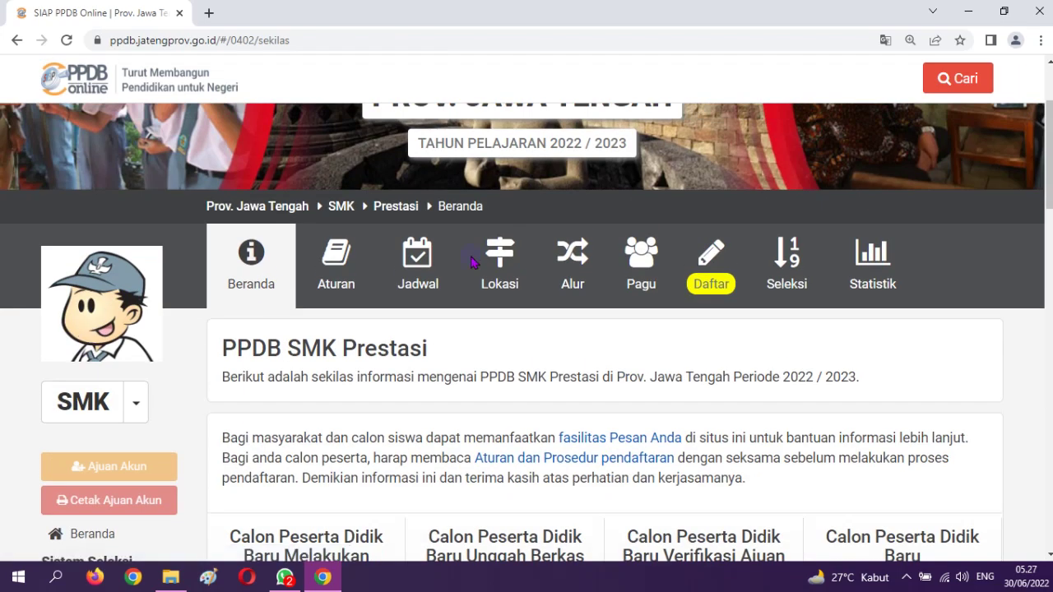
click(873, 267)
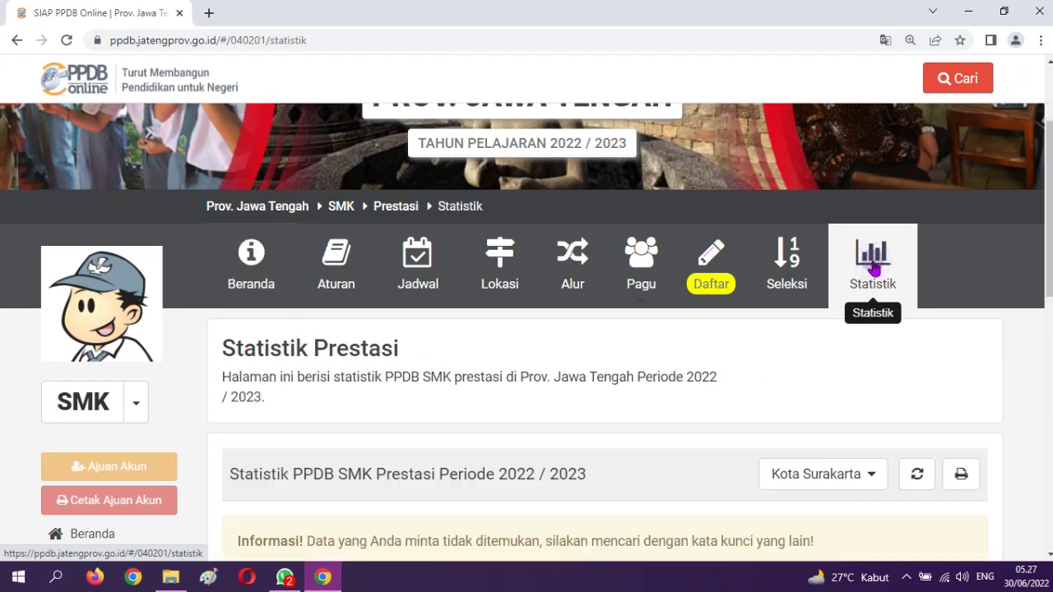
scroll(873, 267, down, 4)
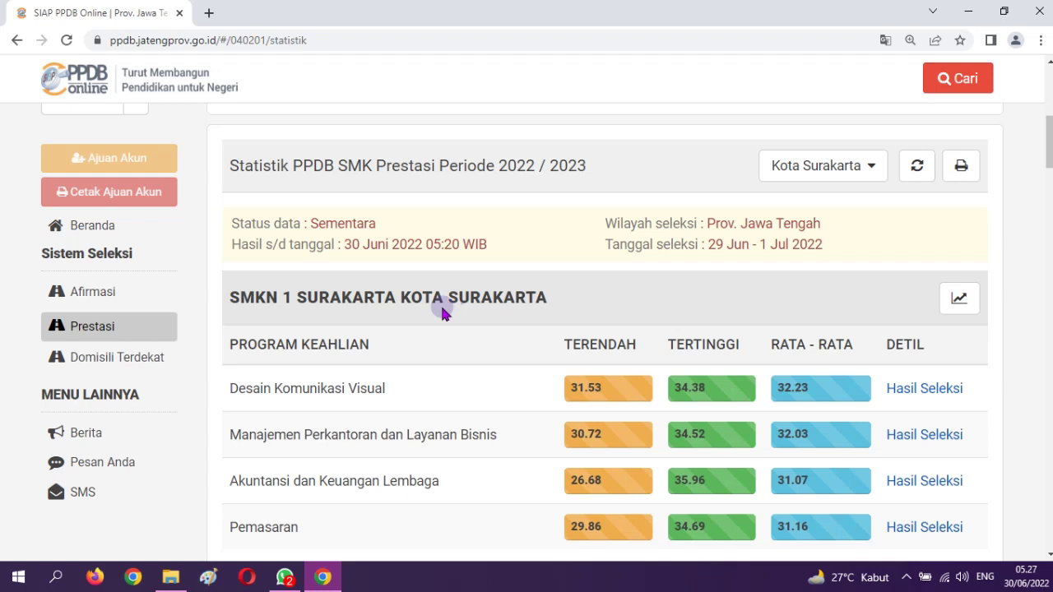
scroll(444, 319, down, 3)
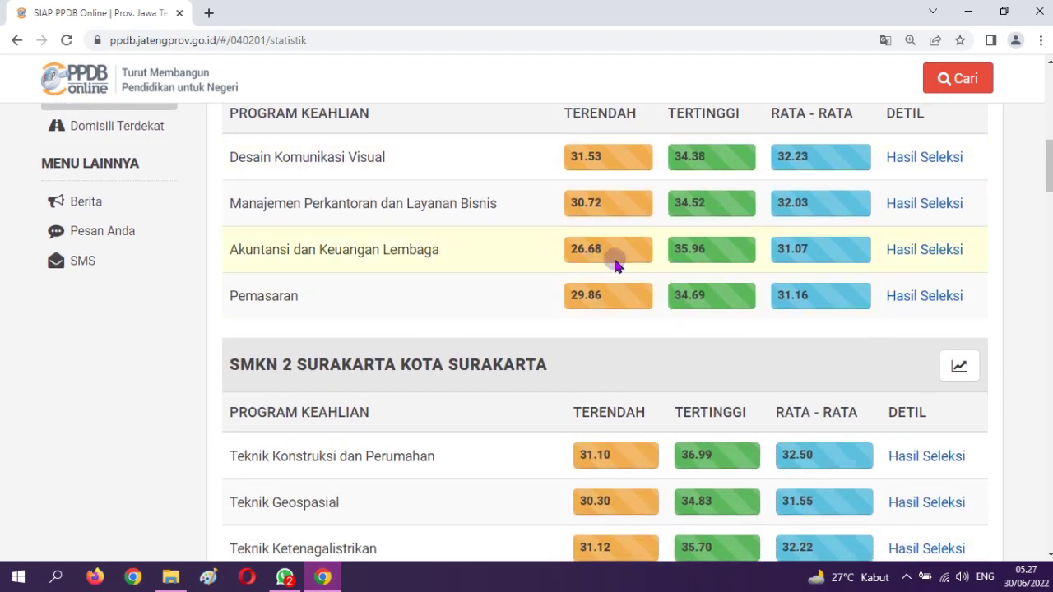
scroll(616, 264, up, 1)
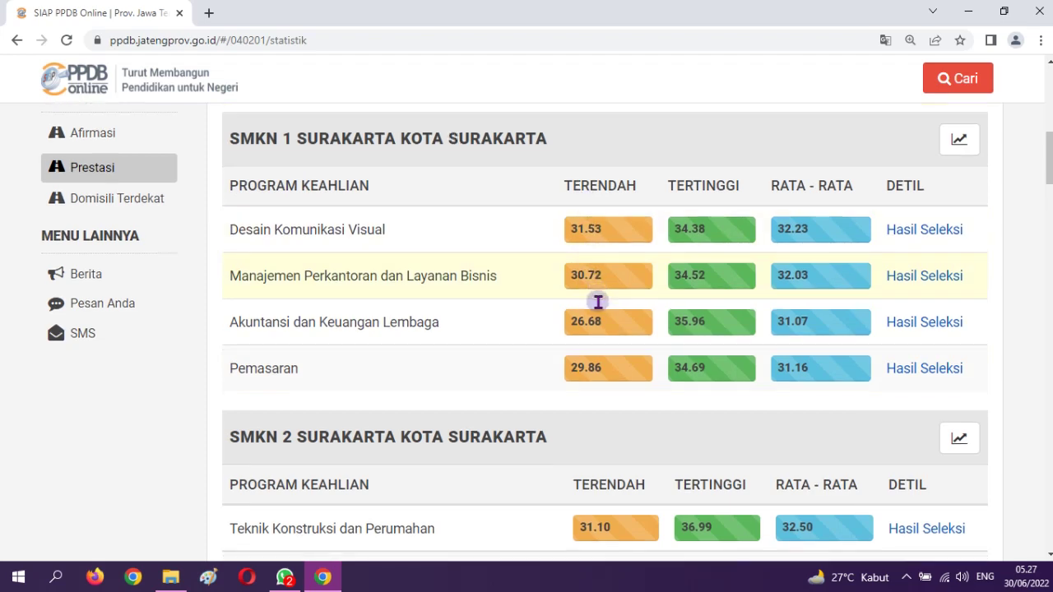
scroll(600, 301, down, 4)
scroll(599, 307, down, 12)
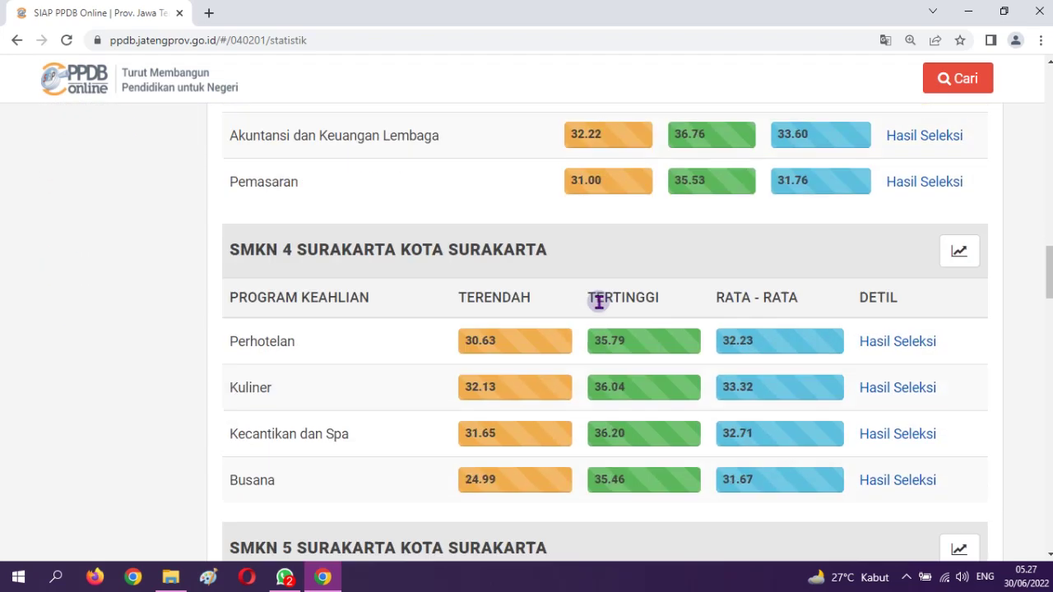
scroll(599, 301, down, 5)
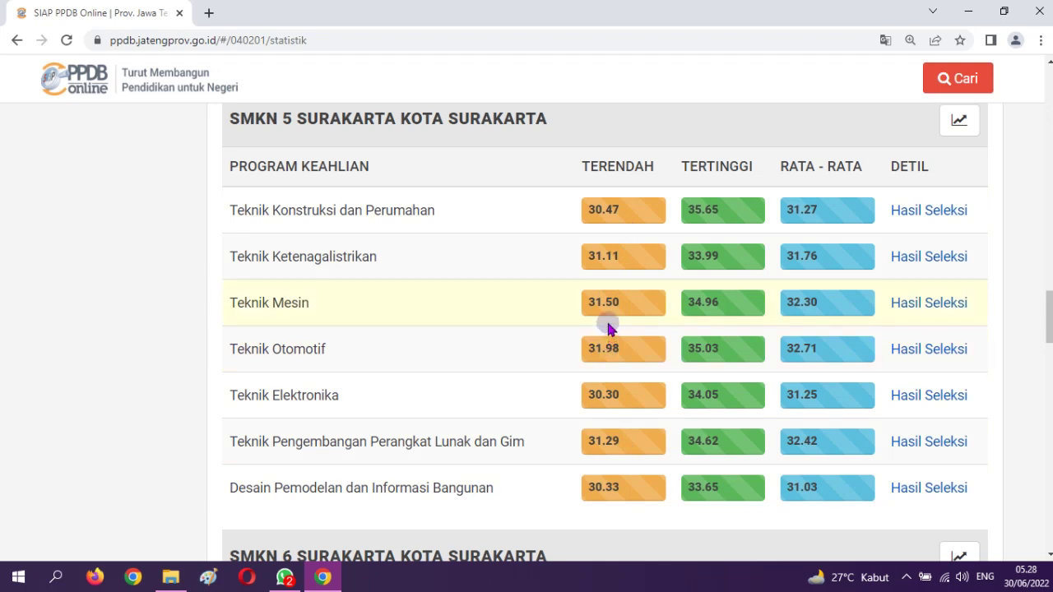
scroll(608, 324, down, 5)
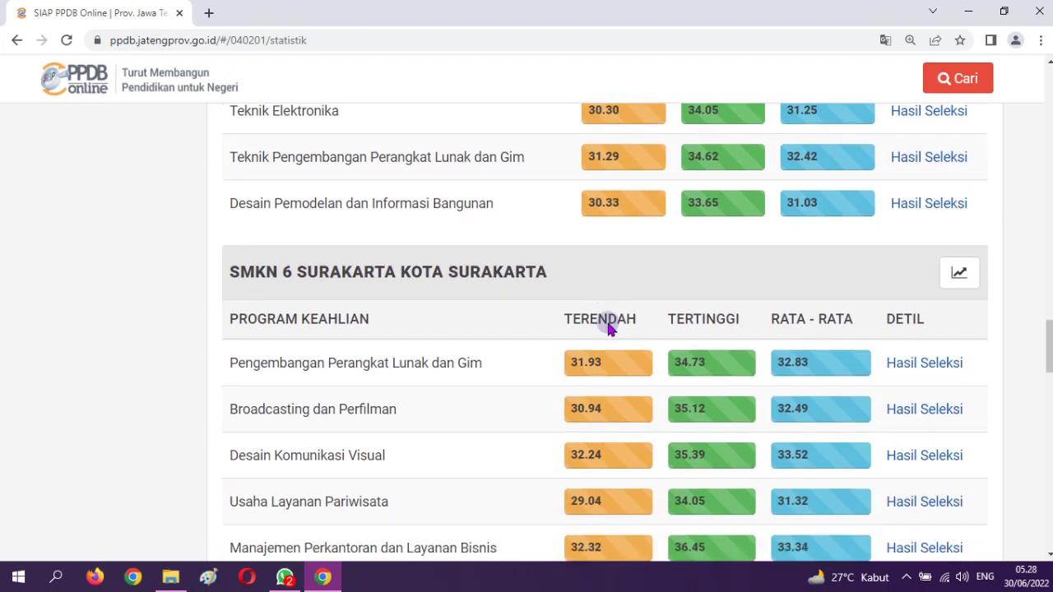
scroll(608, 326, down, 7)
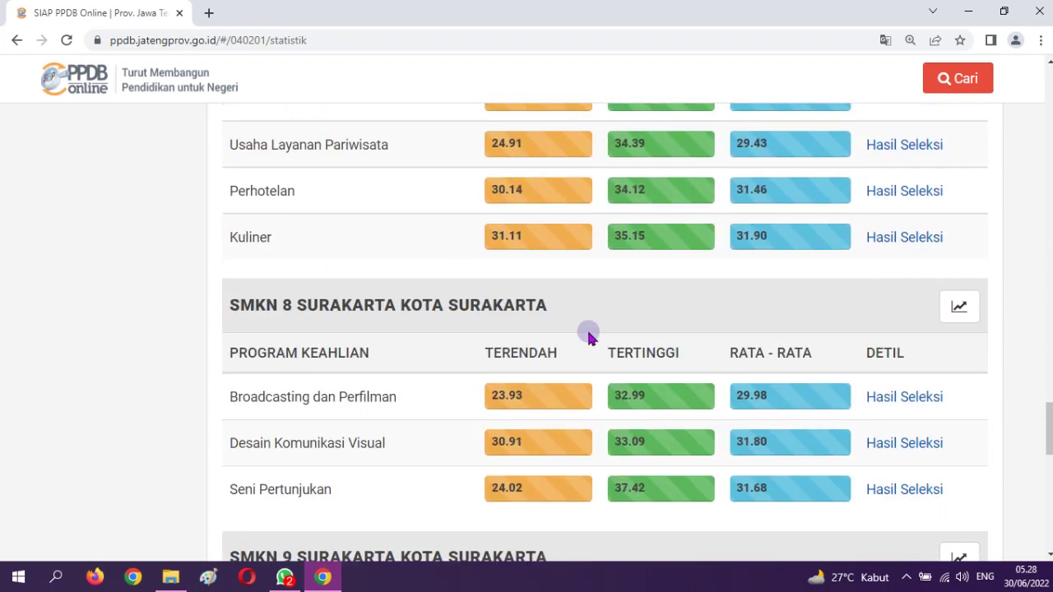
scroll(573, 336, down, 3)
scroll(568, 326, up, 10)
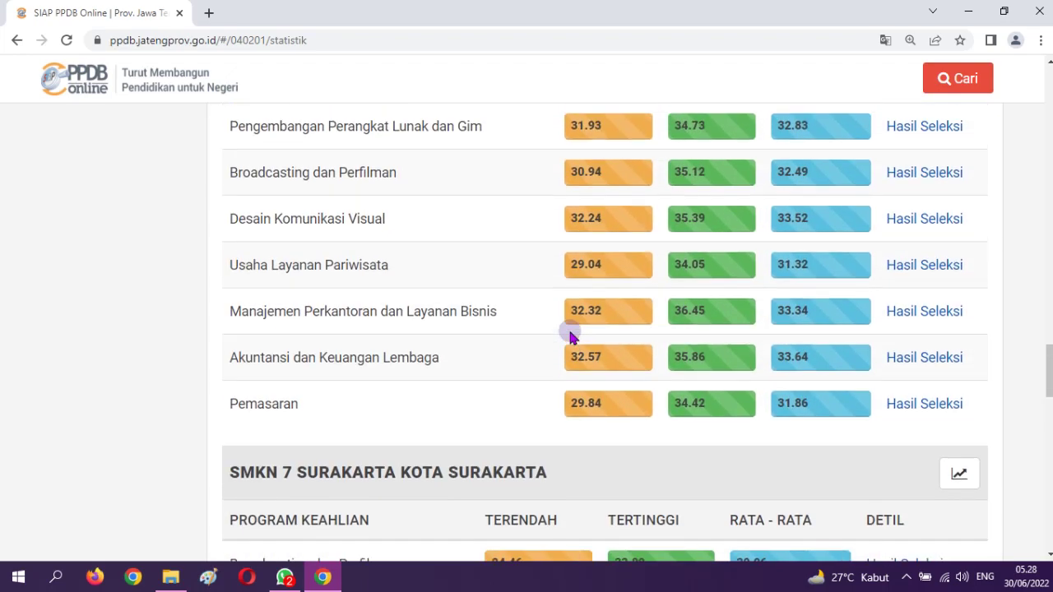
scroll(577, 327, down, 2)
scroll(577, 324, up, 3)
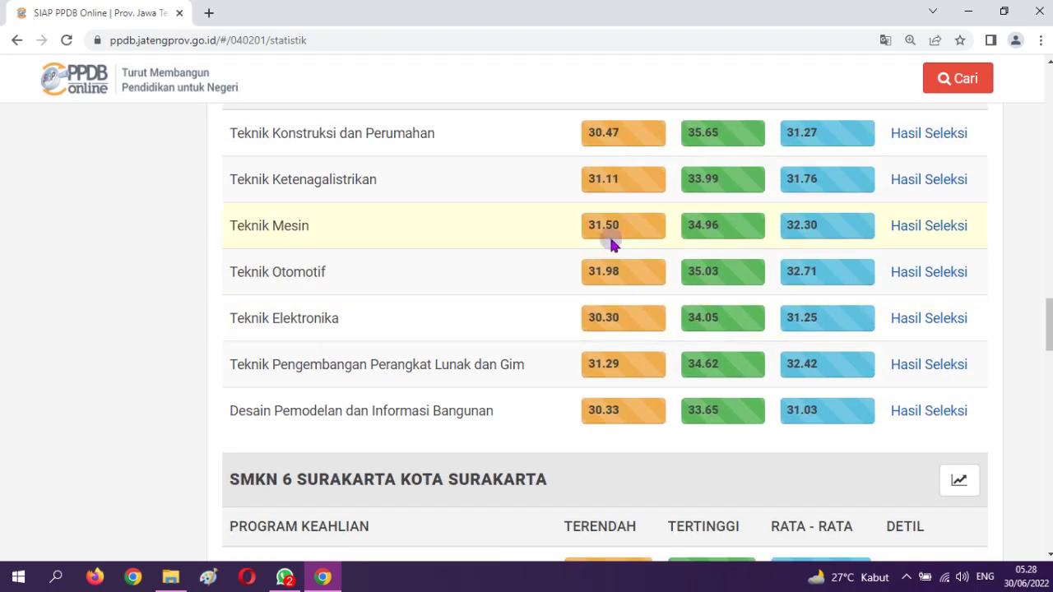
scroll(611, 234, up, 1)
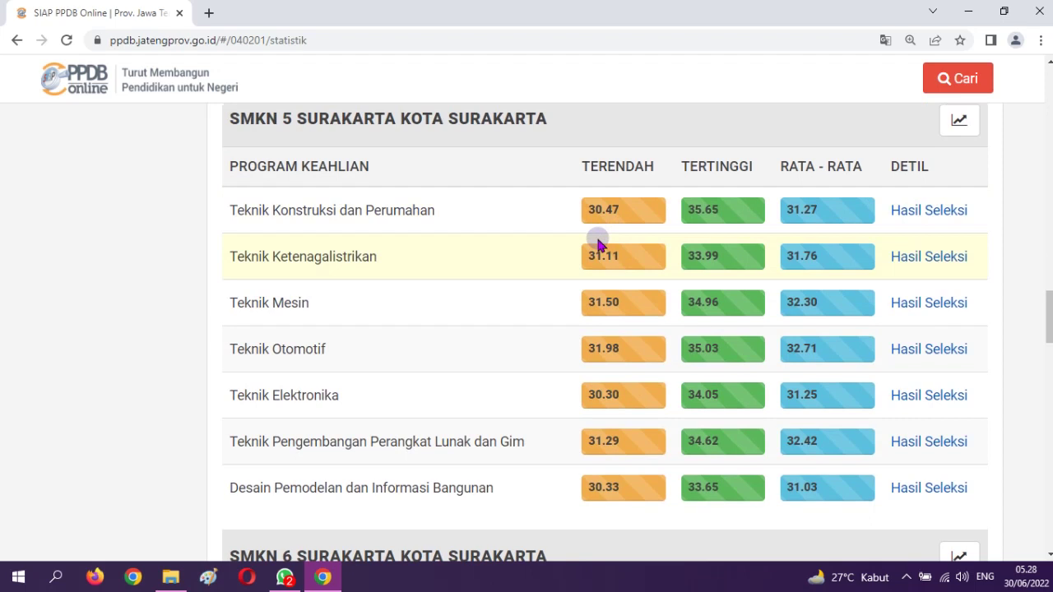
scroll(598, 244, up, 1)
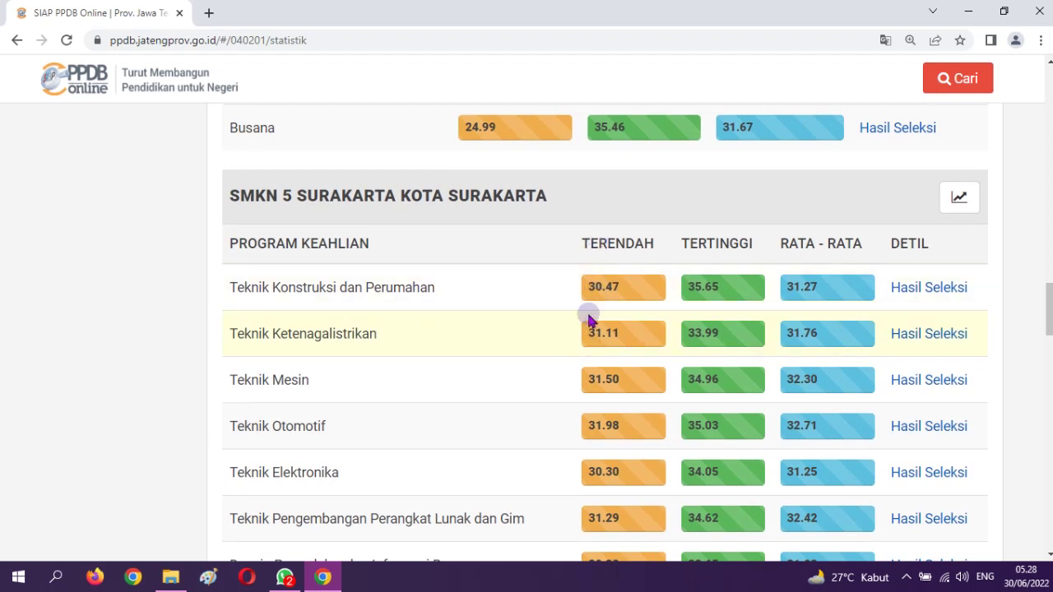
scroll(585, 329, up, 2)
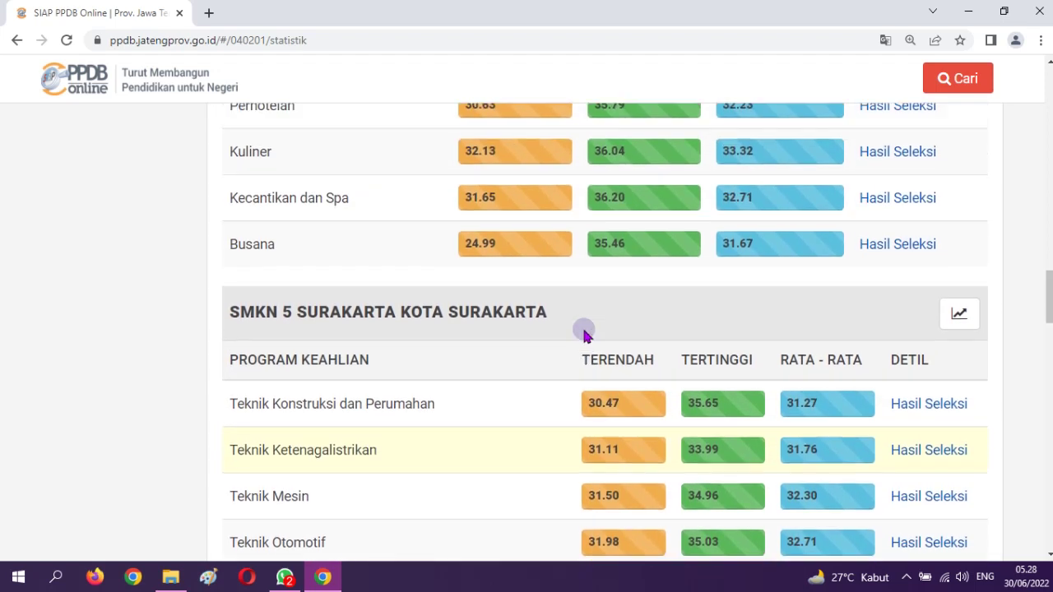
scroll(585, 335, up, 1)
scroll(586, 335, down, 2)
scroll(586, 335, up, 5)
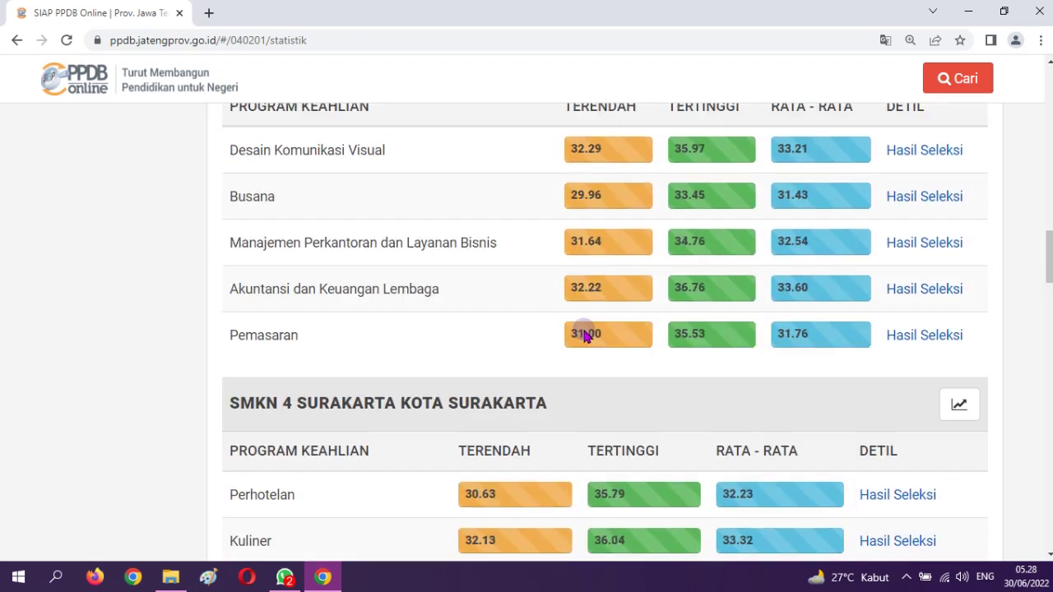
scroll(582, 333, down, 5)
scroll(582, 332, down, 2)
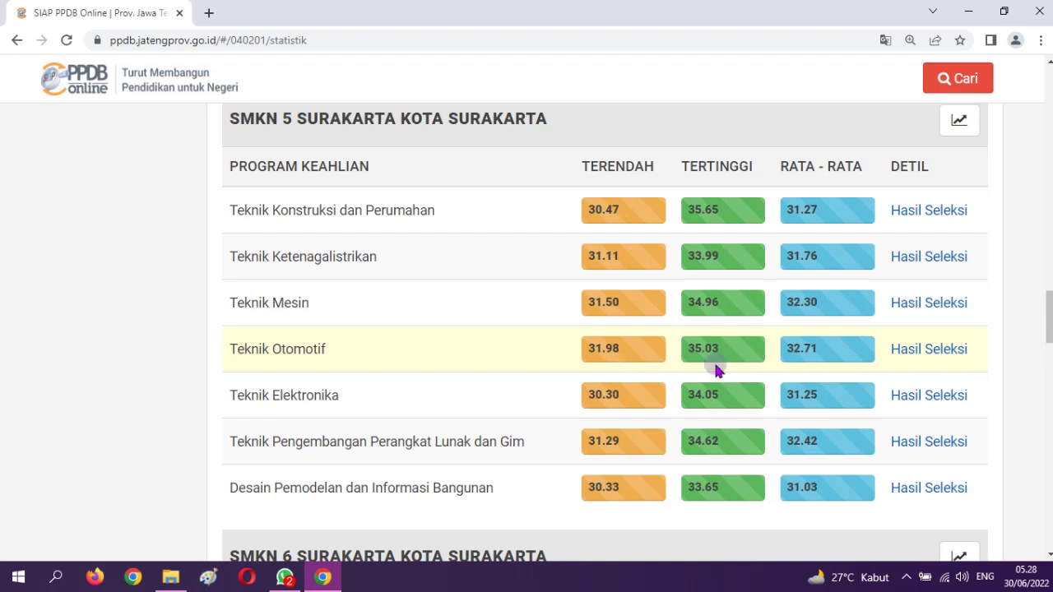
Open SMKN 5's Teknik Otomotif Prestasi ranking and scroll through the first page
click(923, 352)
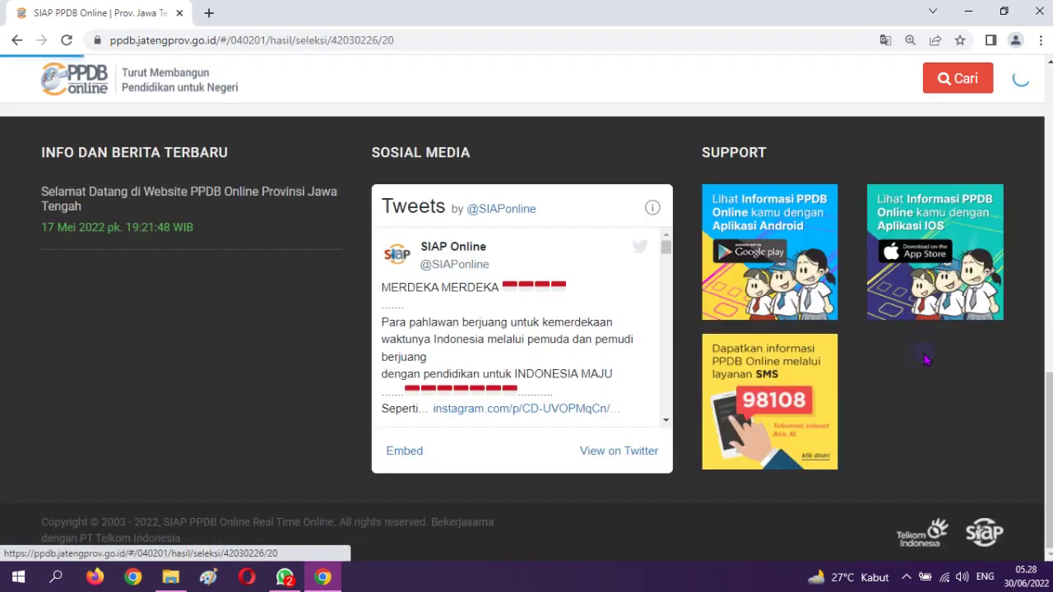
scroll(788, 407, down, 3)
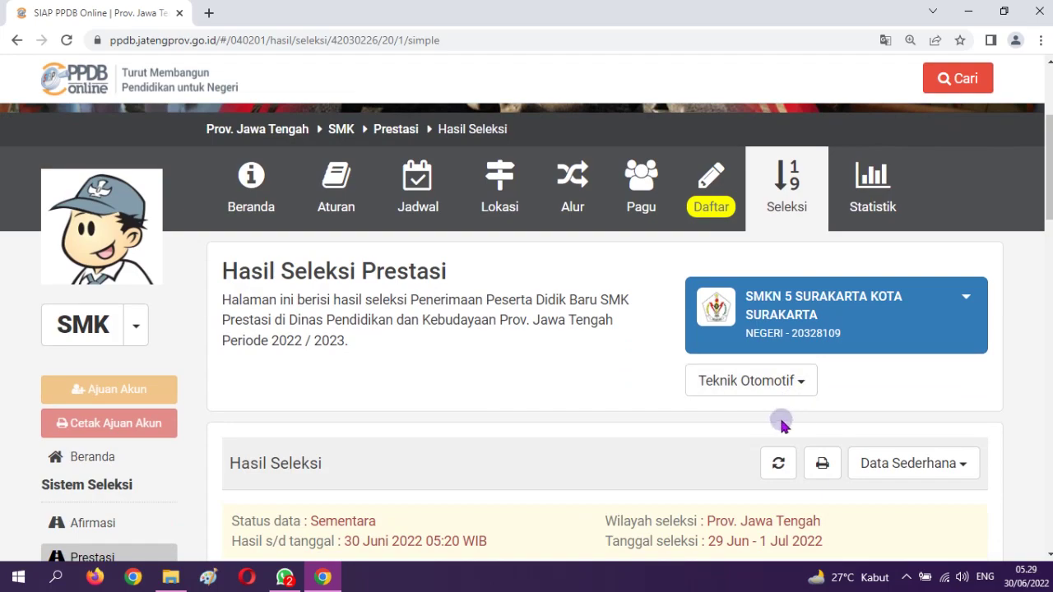
scroll(780, 416, down, 4)
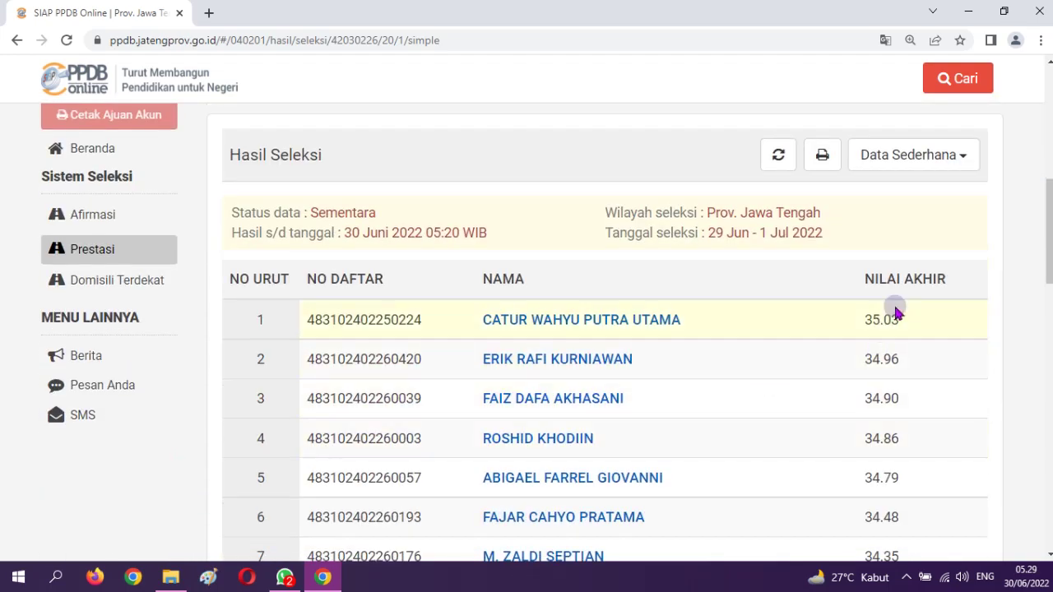
scroll(897, 344, down, 10)
scroll(898, 347, down, 5)
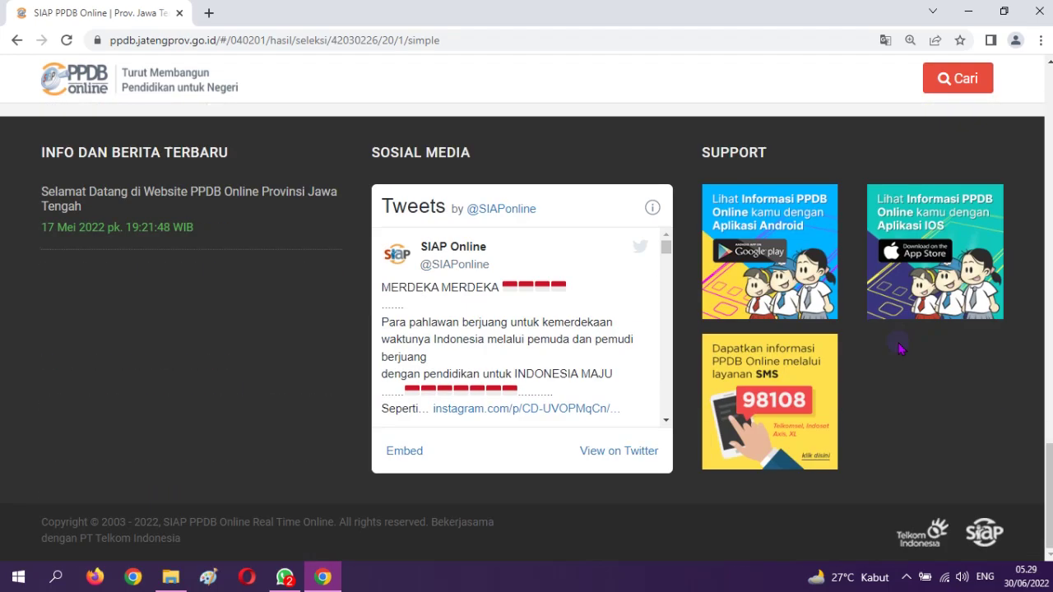
scroll(823, 362, up, 3)
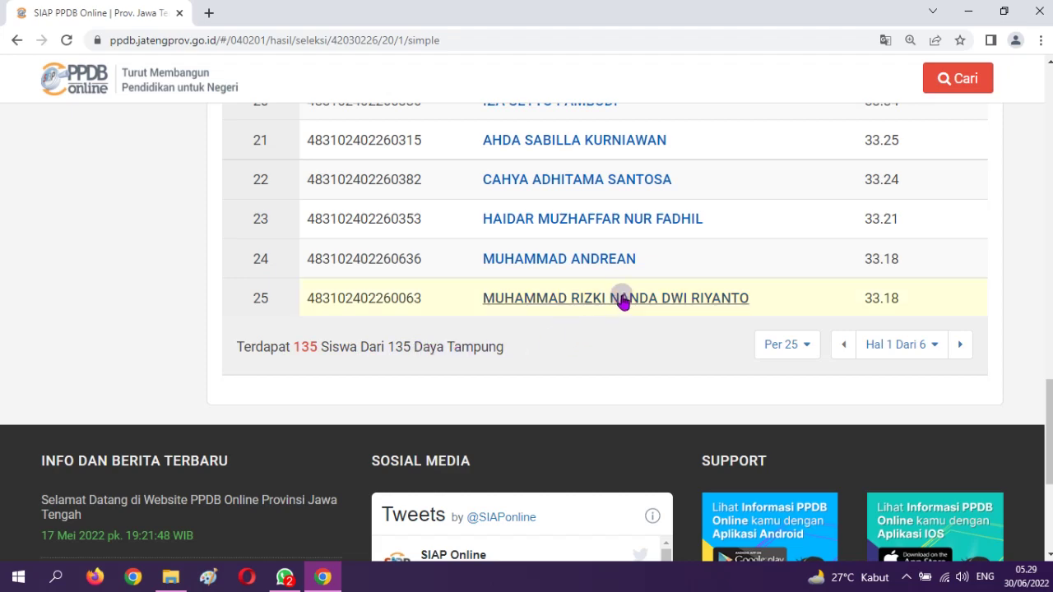
scroll(619, 300, up, 3)
scroll(618, 299, down, 4)
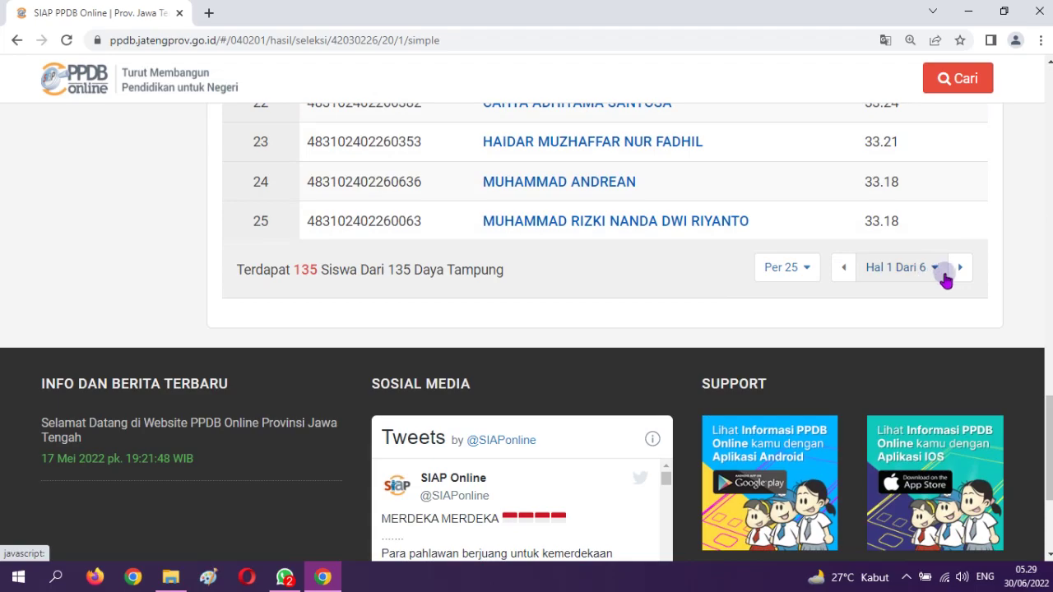
Advance to the next page of Teknik Otomotif results
click(960, 268)
scroll(959, 378, down, 15)
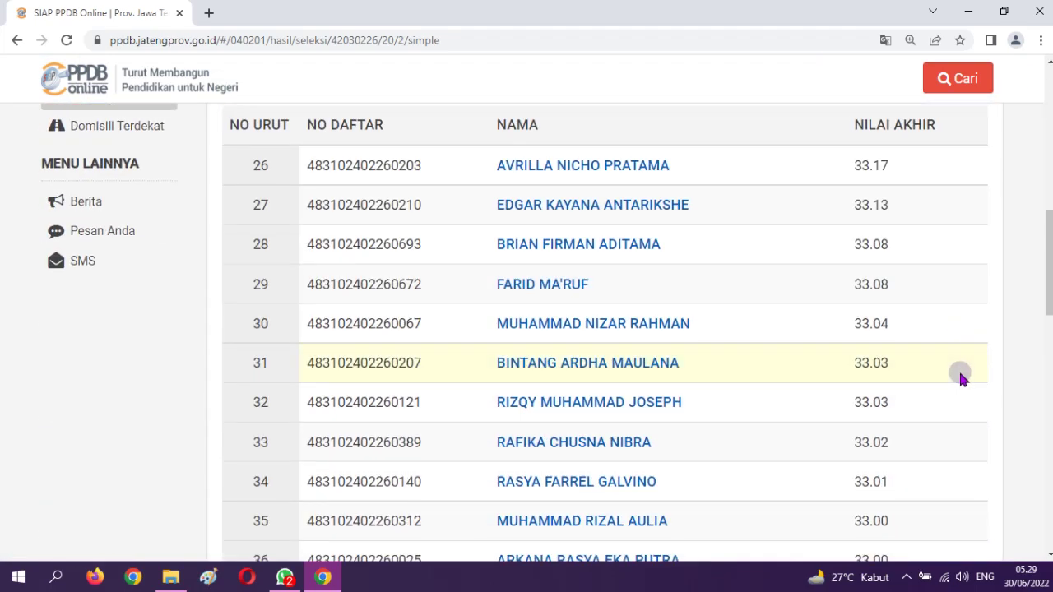
scroll(957, 374, down, 1)
scroll(938, 329, up, 3)
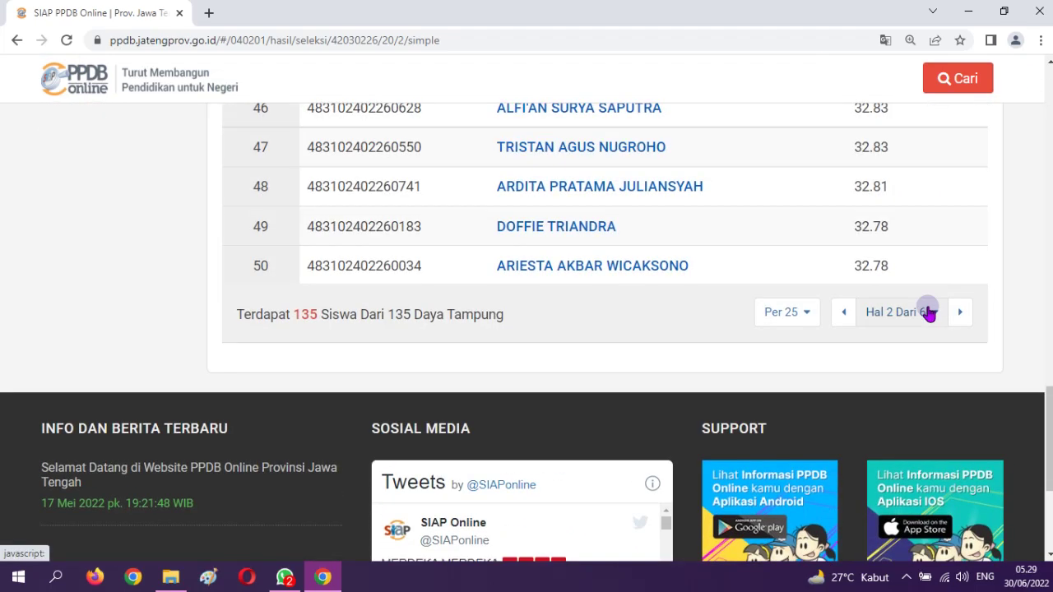
Jump to the last results page, 6, and review ranks 126–135
click(930, 313)
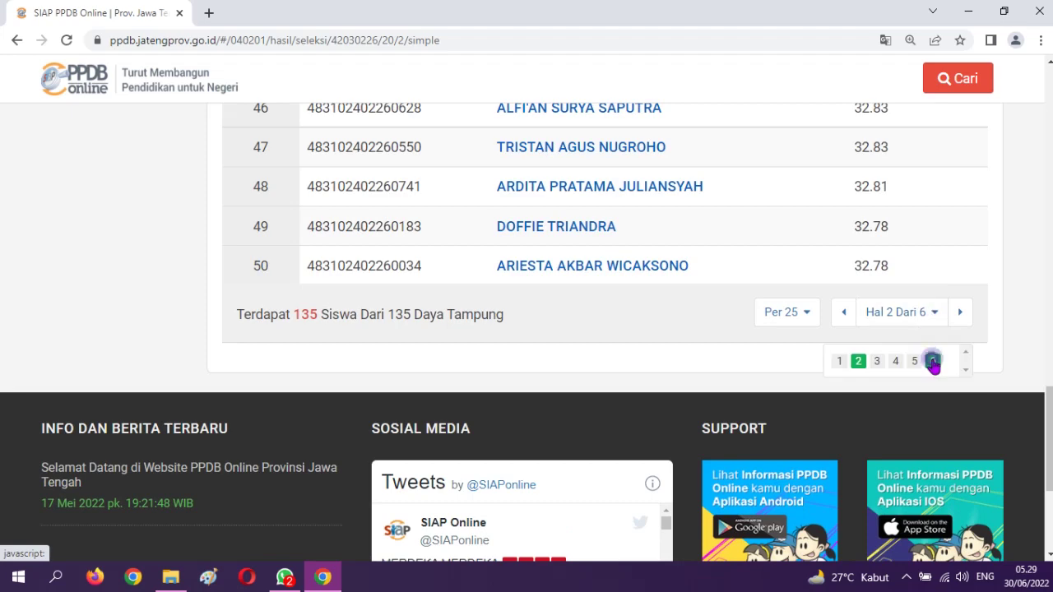
click(933, 361)
scroll(807, 381, down, 3)
scroll(805, 377, down, 5)
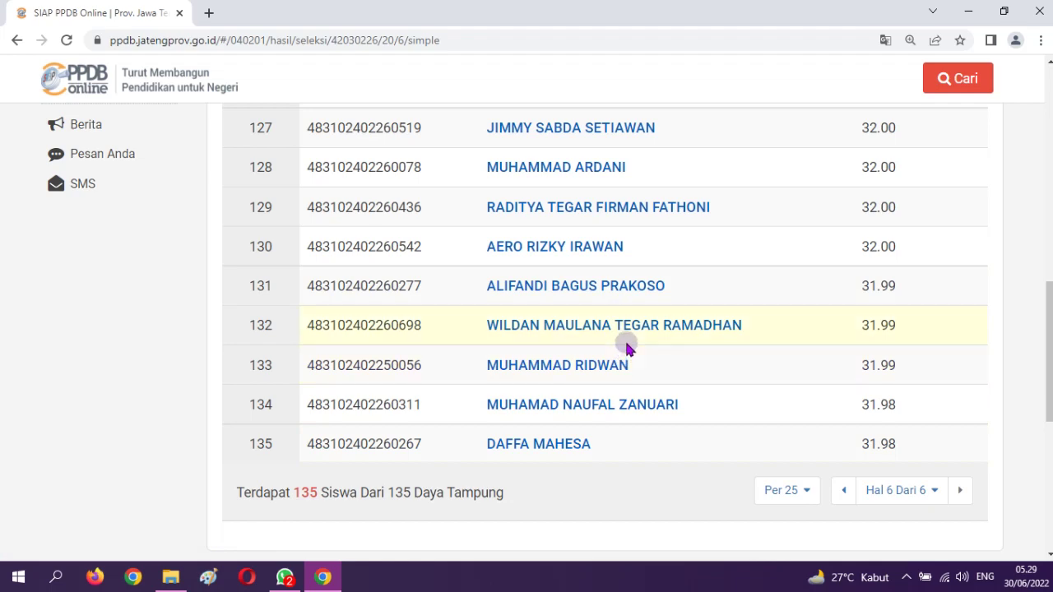
scroll(735, 387, up, 7)
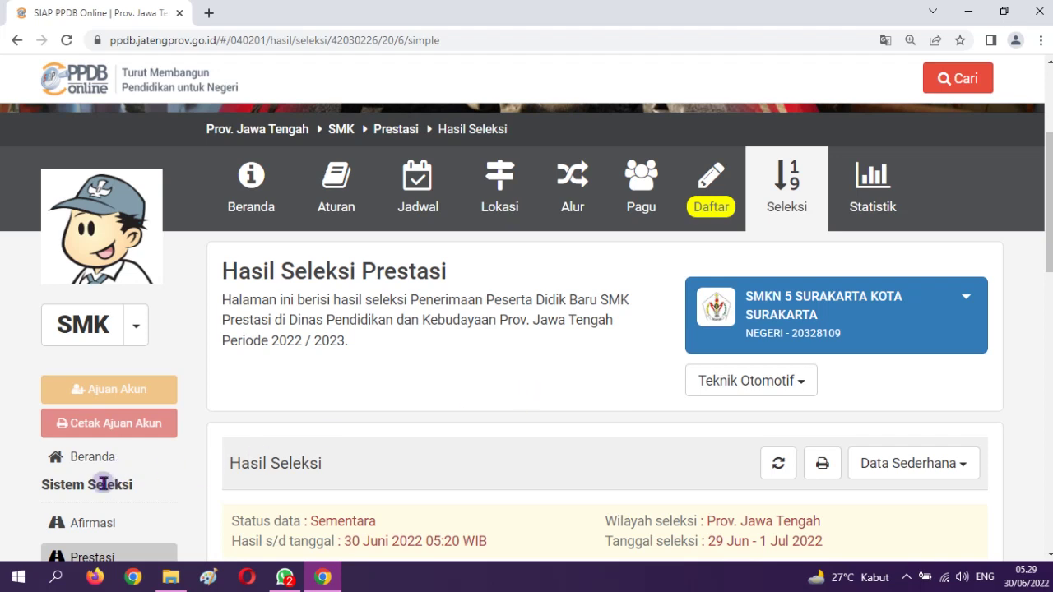
scroll(111, 485, down, 2)
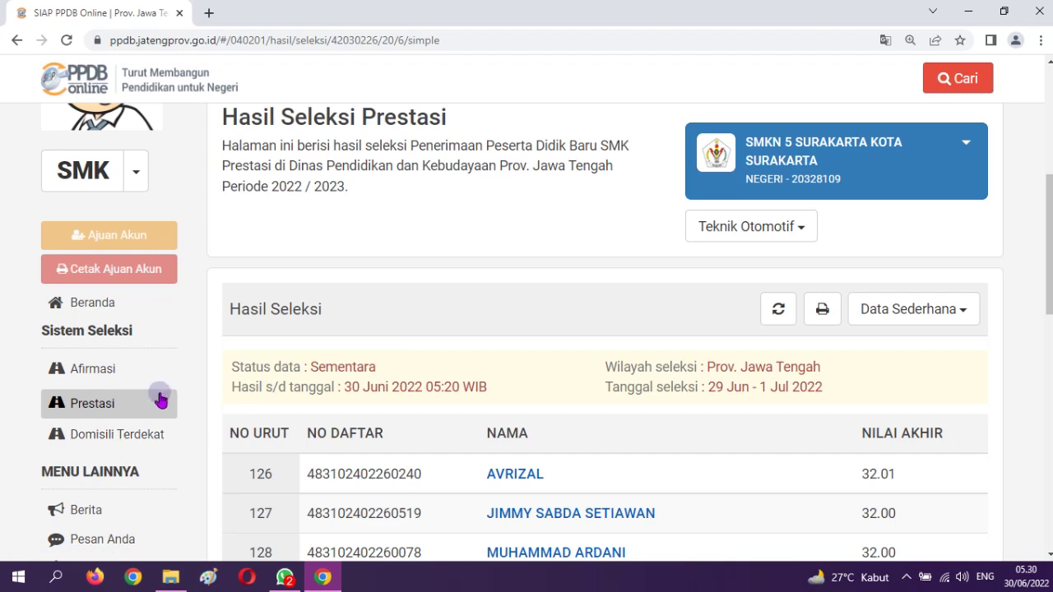
scroll(234, 389, up, 3)
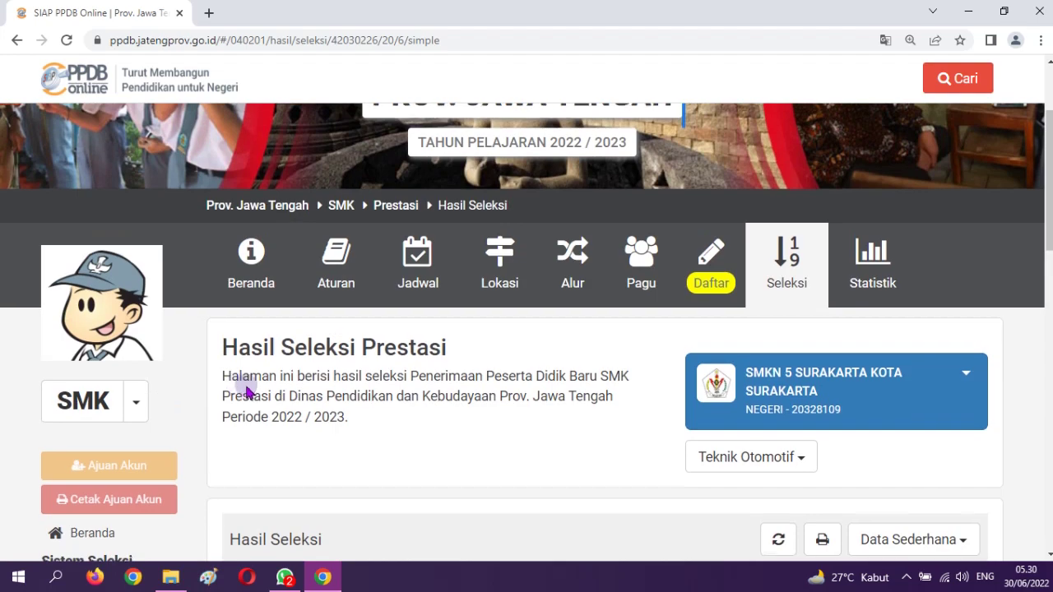
scroll(235, 385, down, 3)
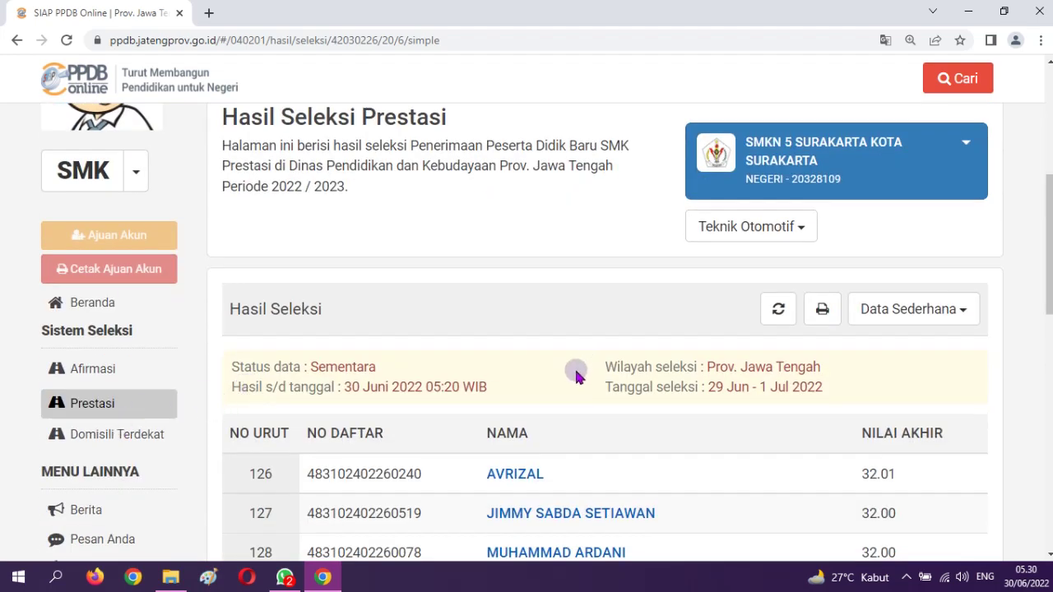
scroll(665, 437, down, 3)
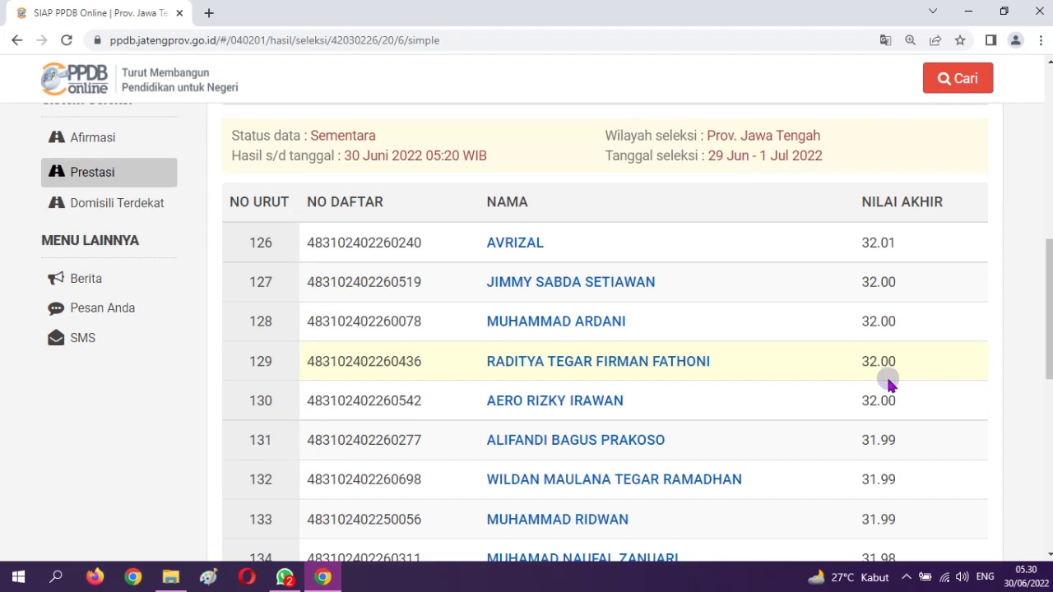
scroll(889, 385, up, 7)
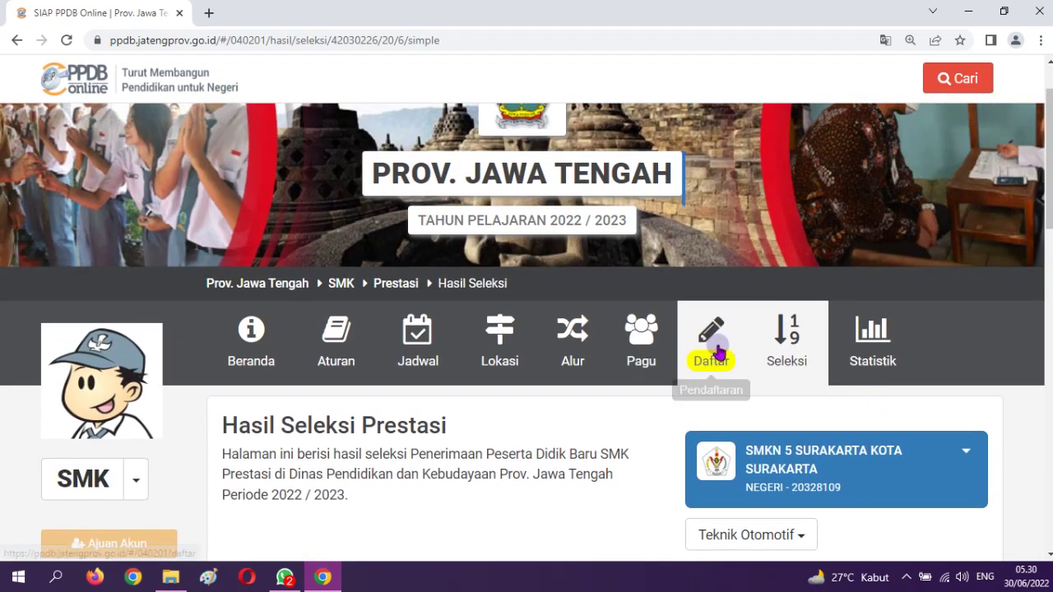
Open the Prestasi track's Daftar registration page
click(717, 352)
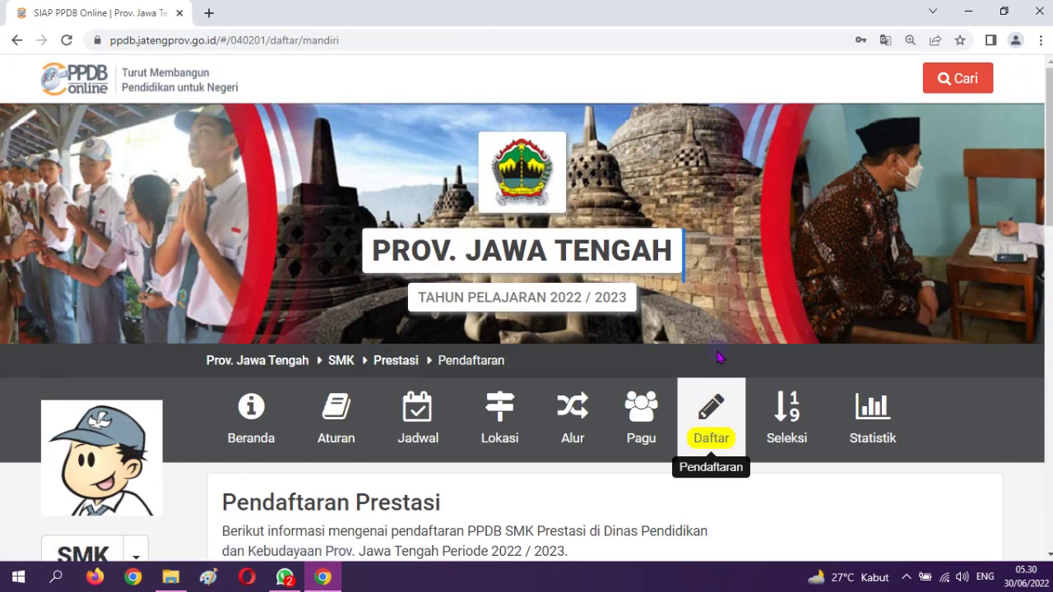
scroll(712, 399, down, 5)
scroll(712, 400, up, 1)
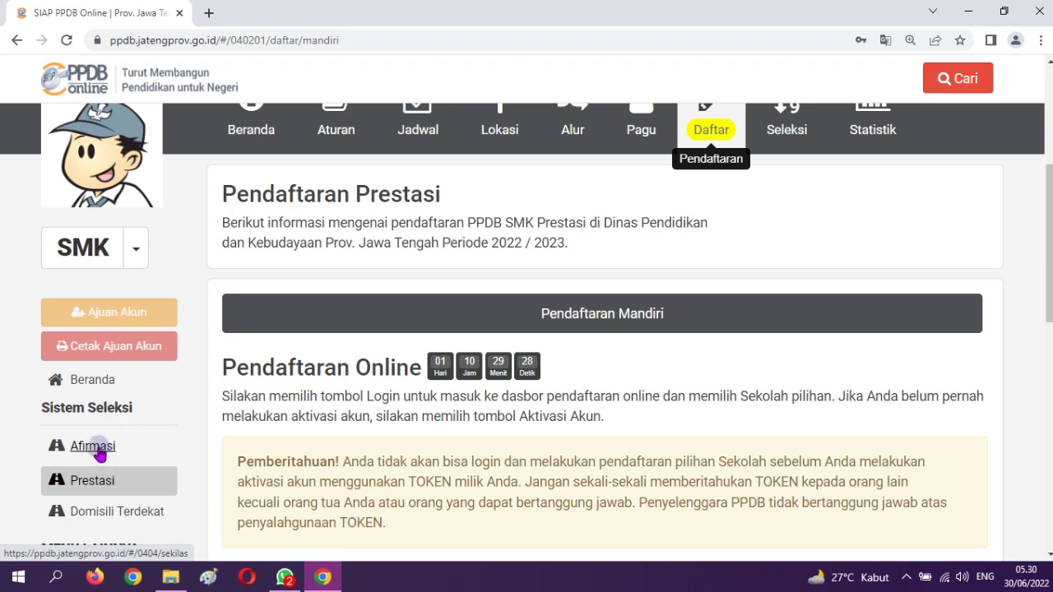
Switch to the Afirmasi track and open its Pendaftaran Online page
click(95, 446)
scroll(590, 298, up, 1)
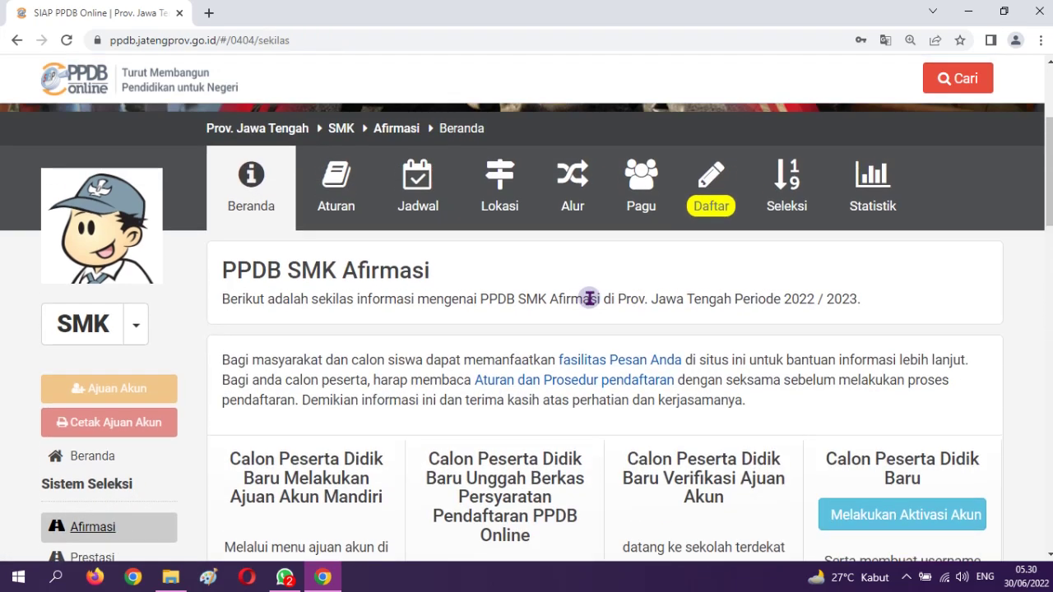
click(711, 192)
scroll(804, 306, down, 6)
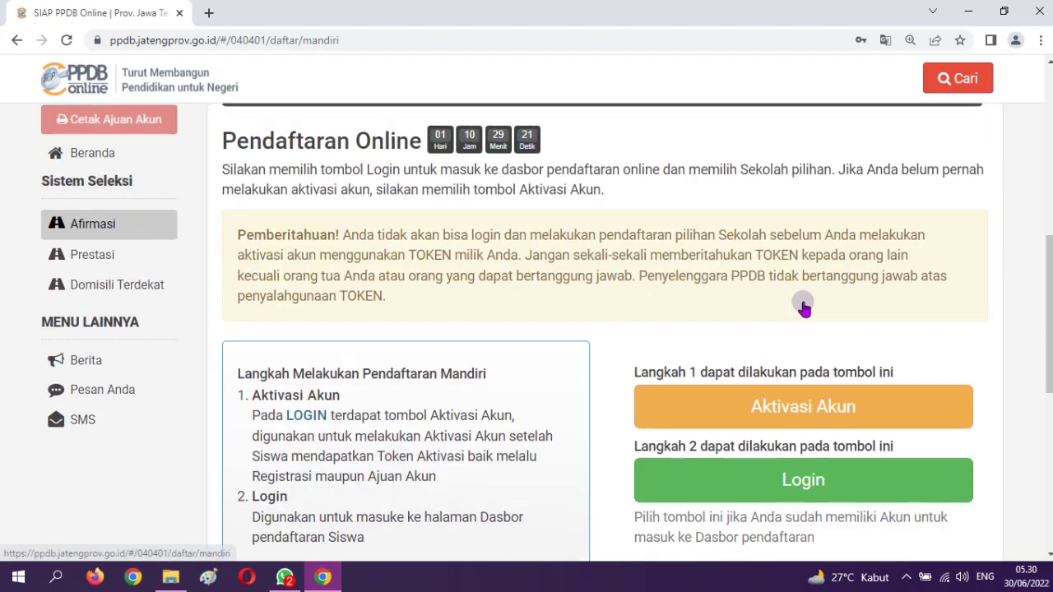
scroll(804, 307, down, 3)
Log in with the saved participant number and password plus the Kode Keamanan captcha
click(809, 247)
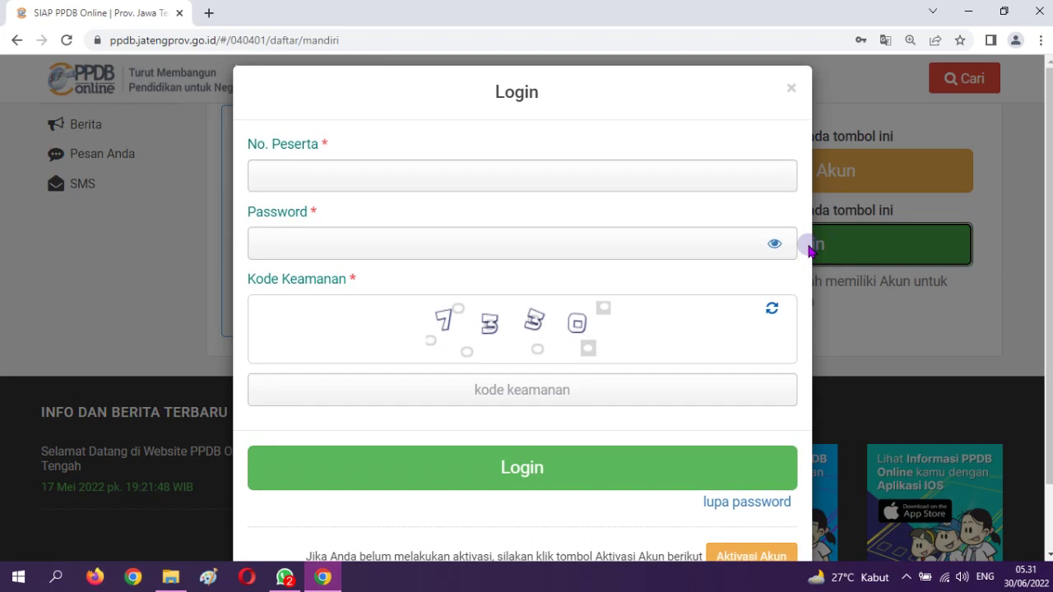
click(621, 173)
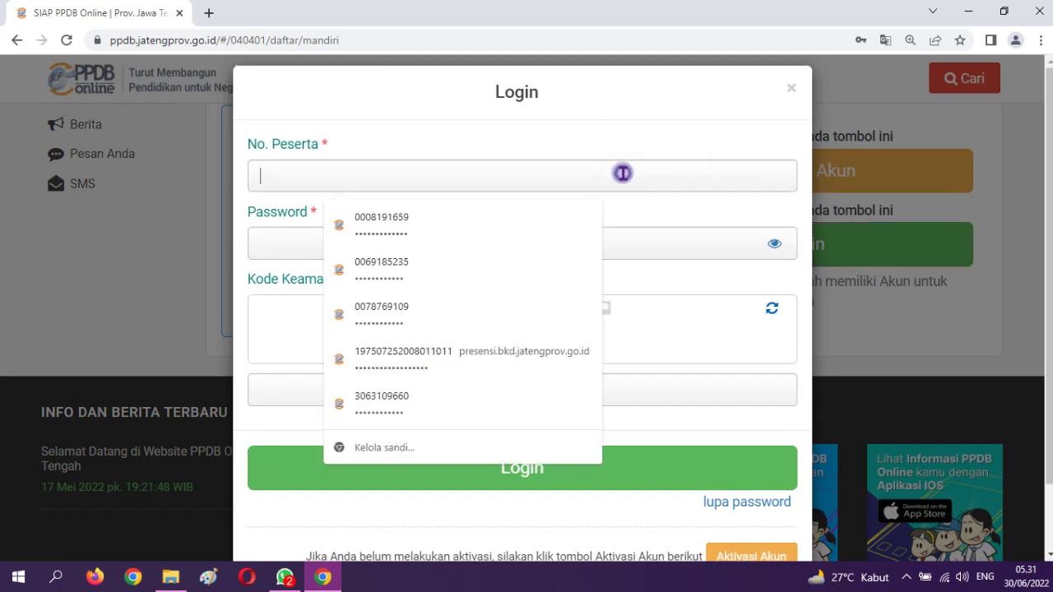
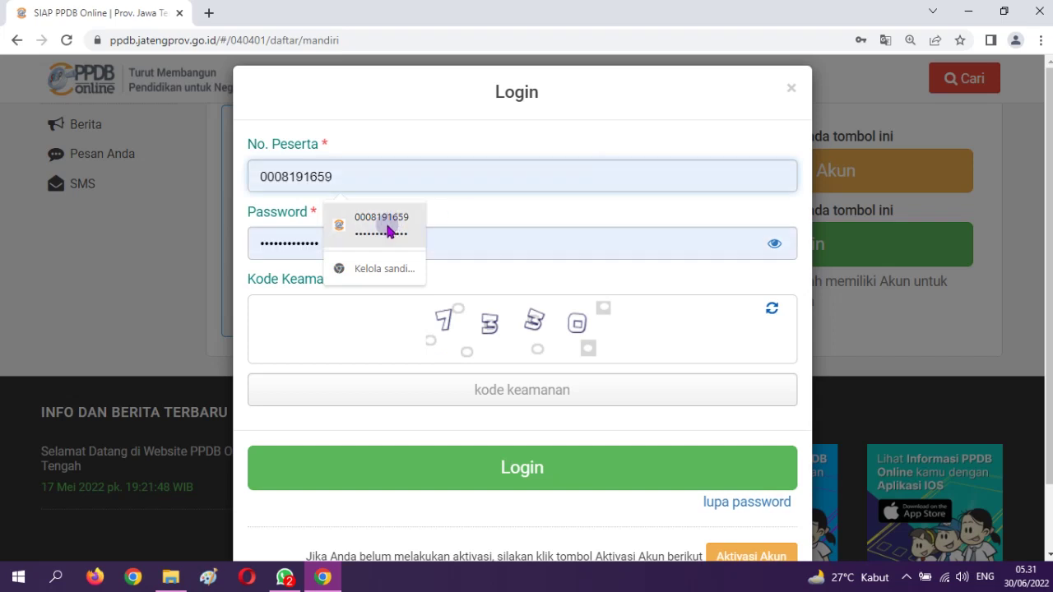
click(384, 221)
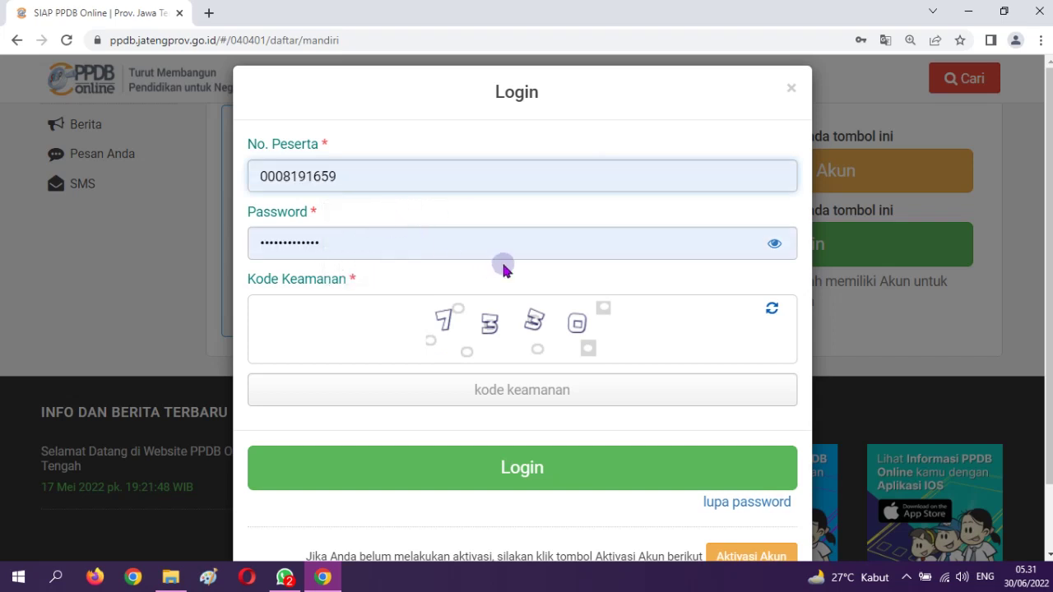
click(572, 396)
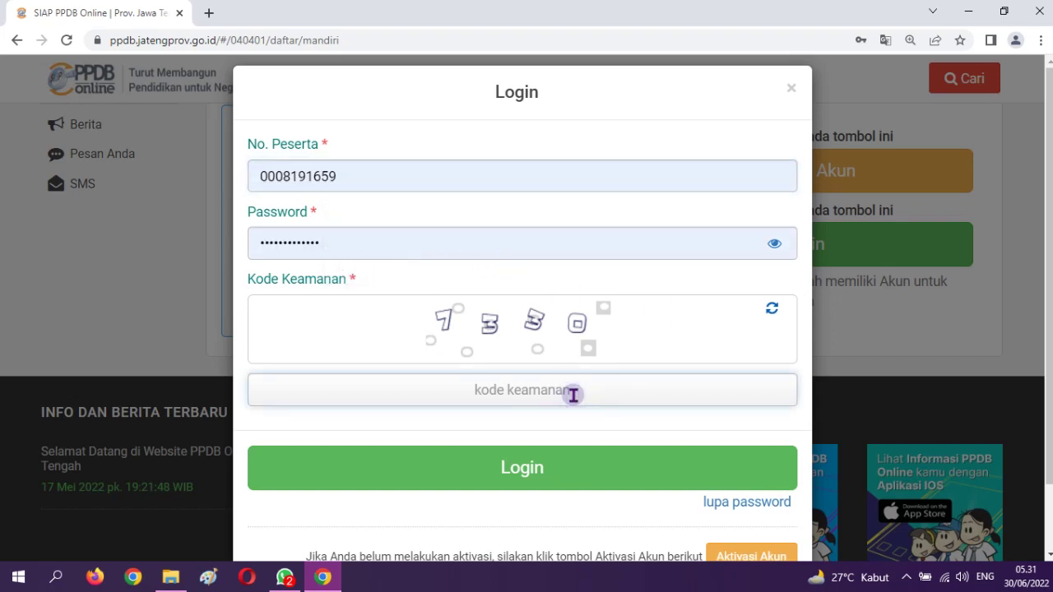
text(7330)
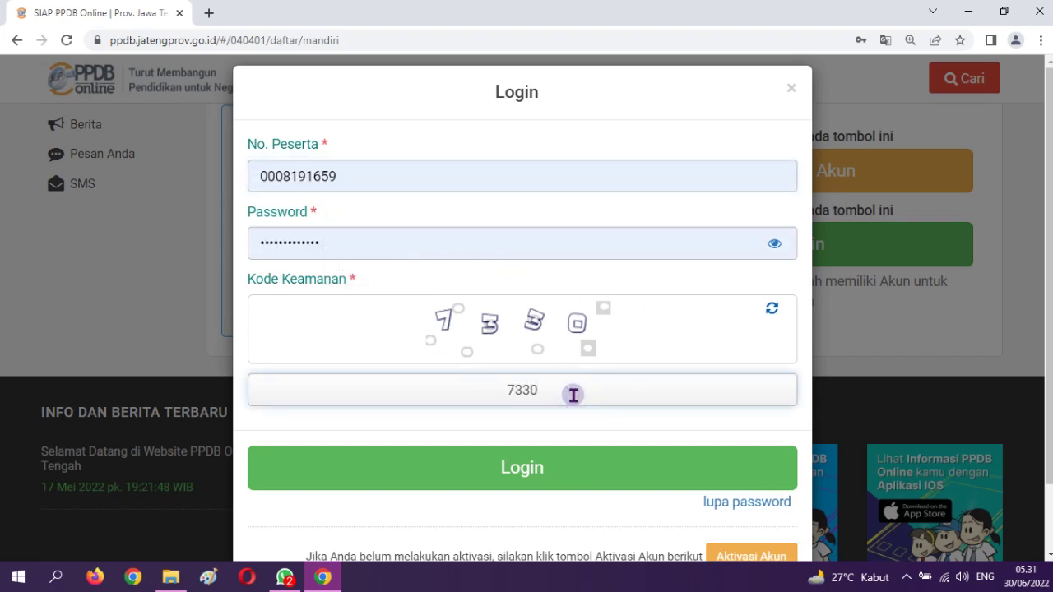
click(548, 466)
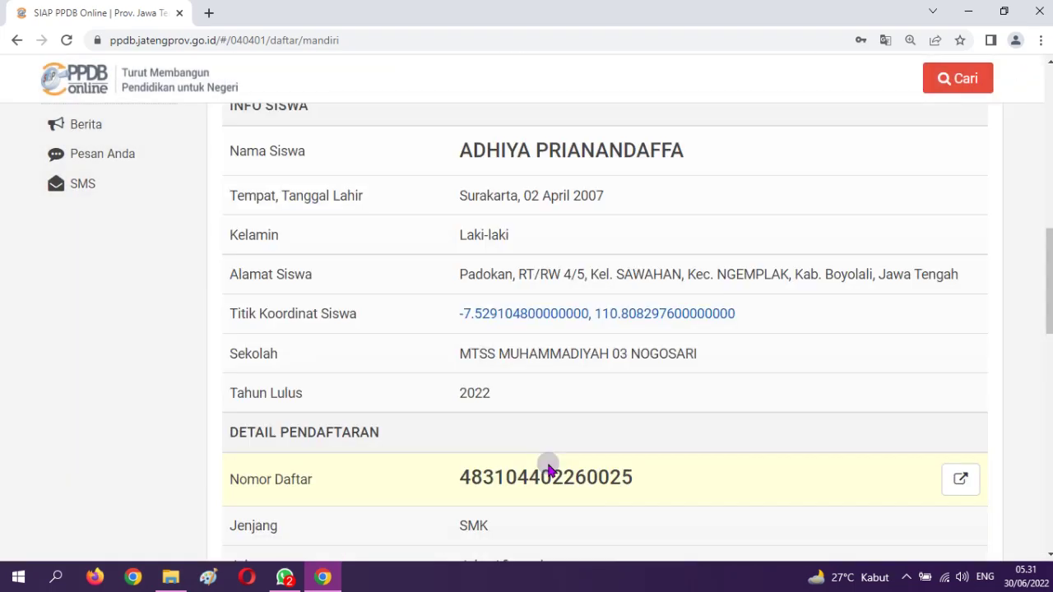
scroll(683, 226, down, 6)
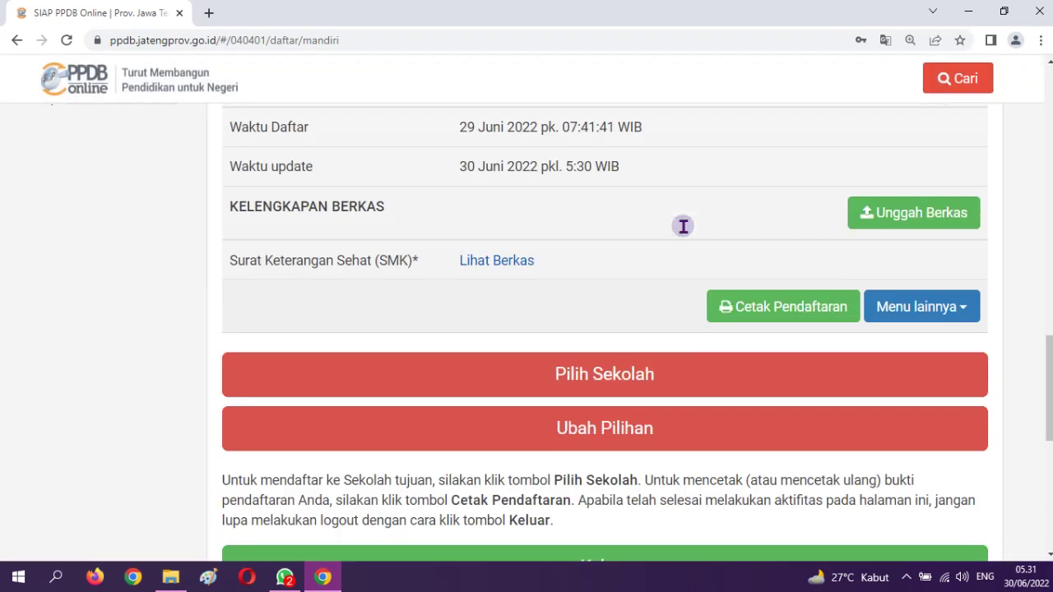
scroll(551, 298, up, 3)
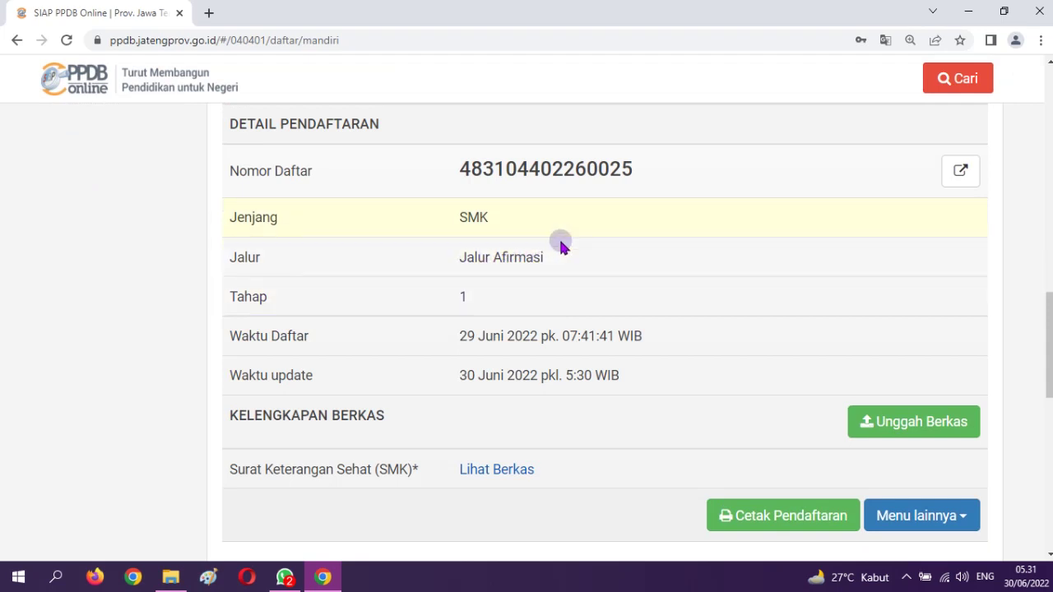
scroll(529, 259, down, 3)
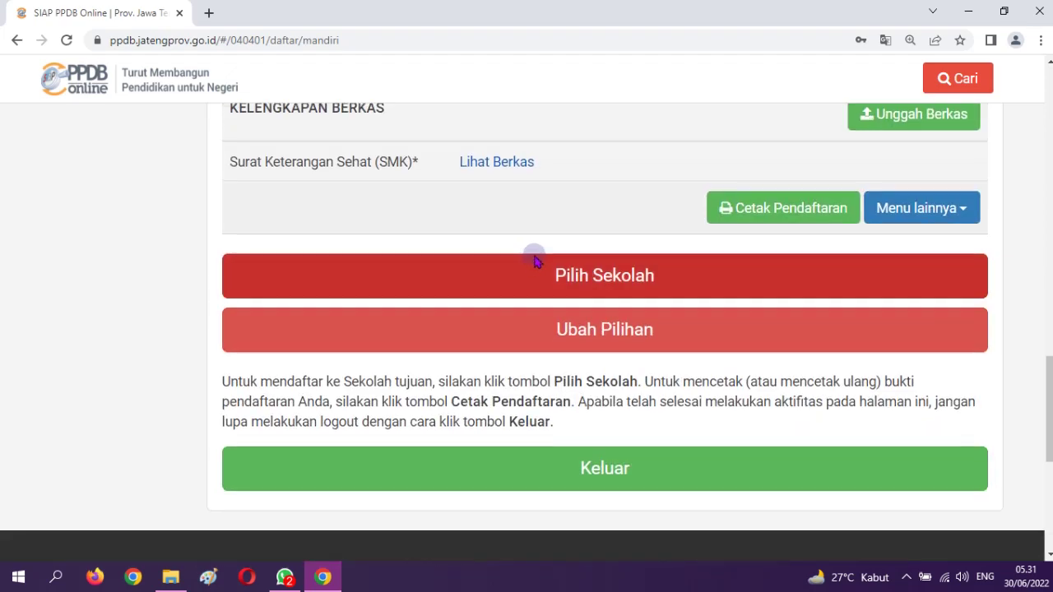
scroll(533, 257, up, 3)
scroll(535, 256, down, 5)
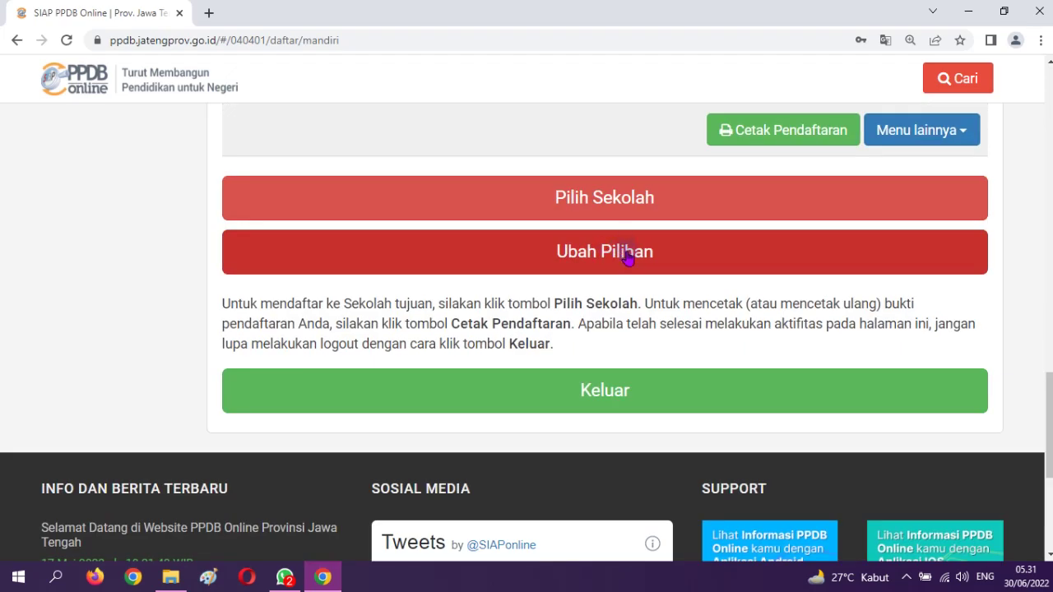
Open the school-choice page and remove both existing school choices
click(627, 257)
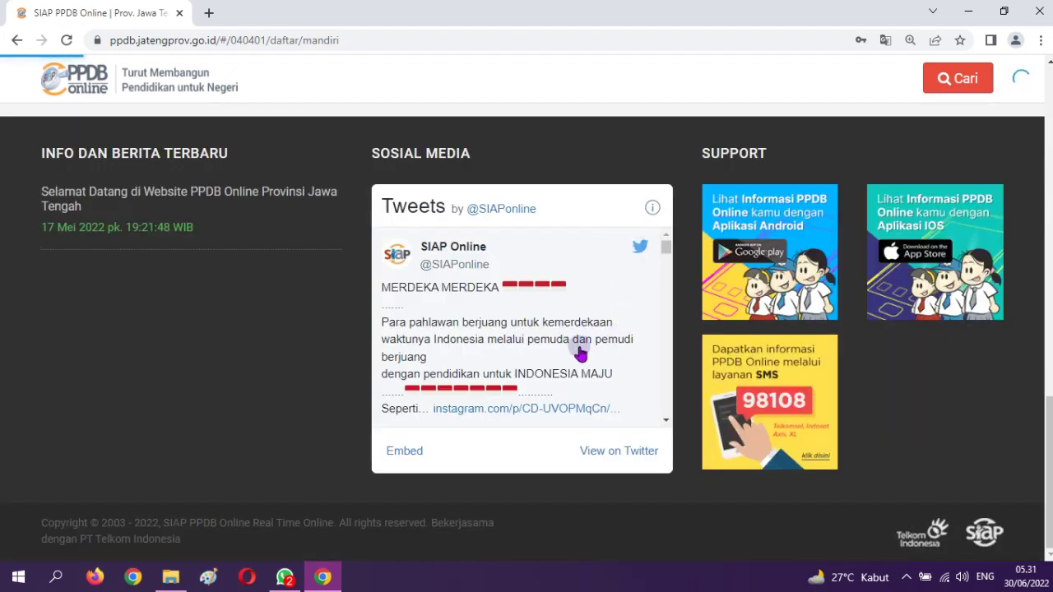
scroll(650, 331, up, 5)
scroll(681, 331, down, 2)
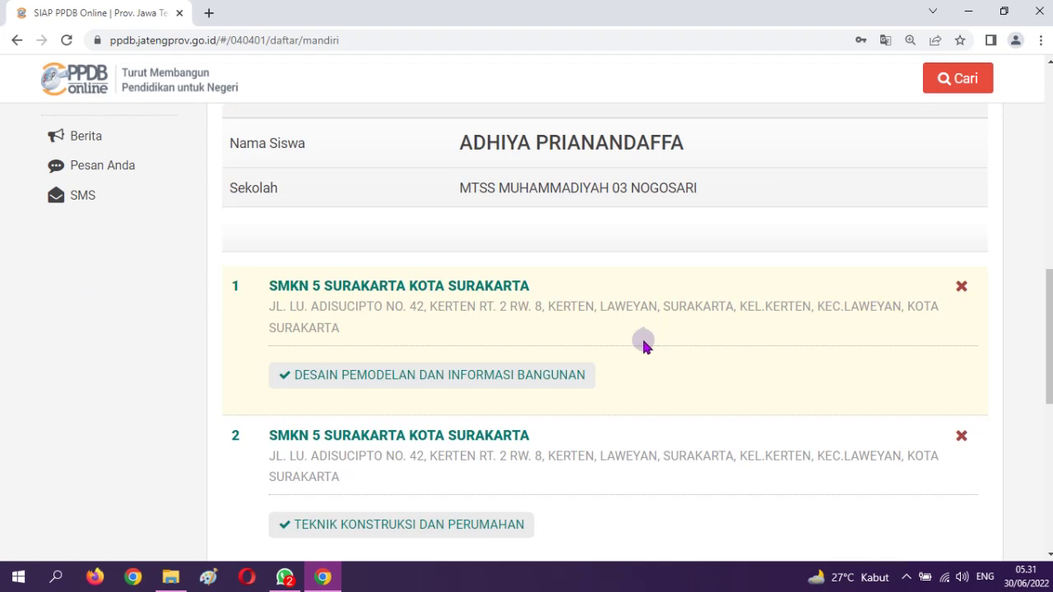
scroll(298, 353, up, 3)
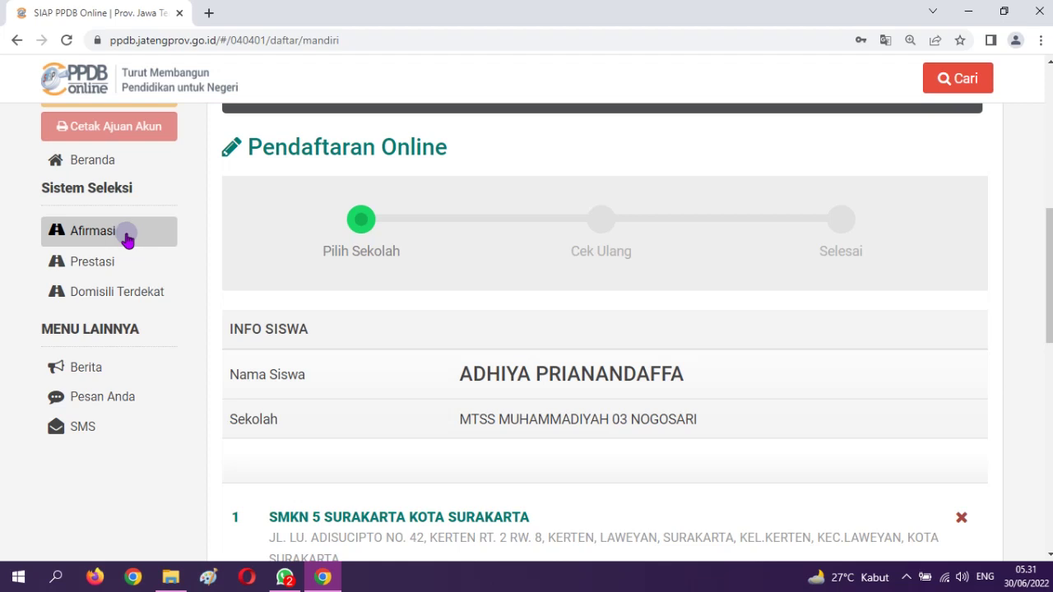
scroll(581, 404, down, 4)
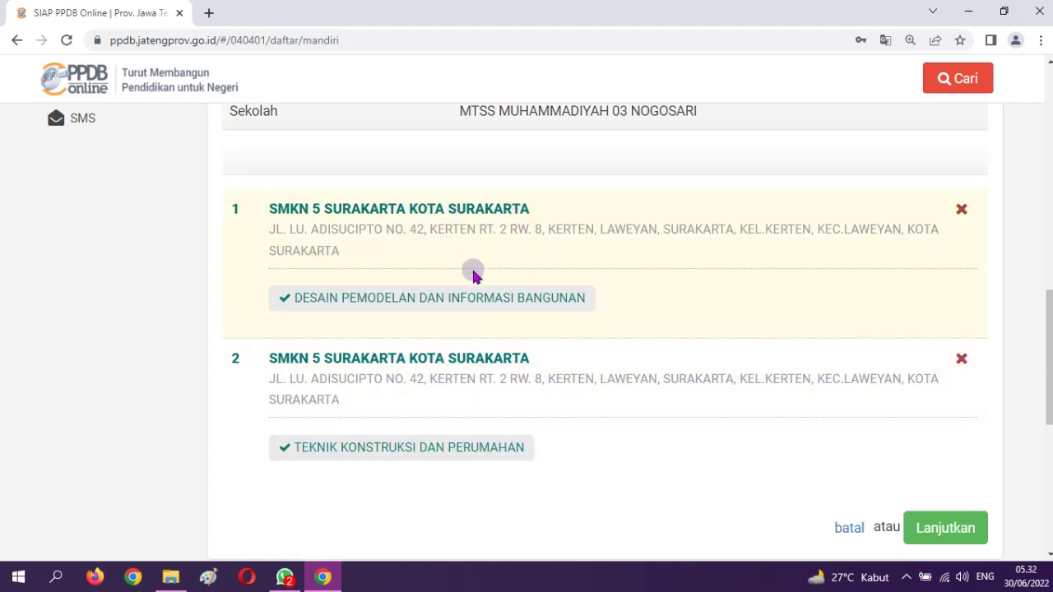
click(963, 360)
click(961, 315)
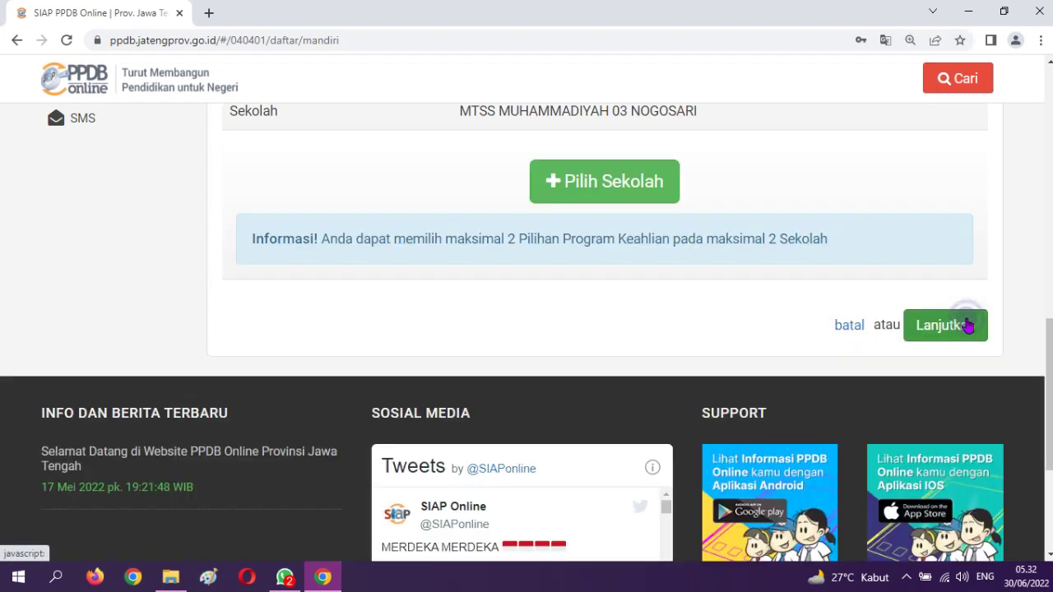
Add SMKN 5 Surakarta with Desain Pemodelan dan Informasi Bangunan and save it
click(627, 188)
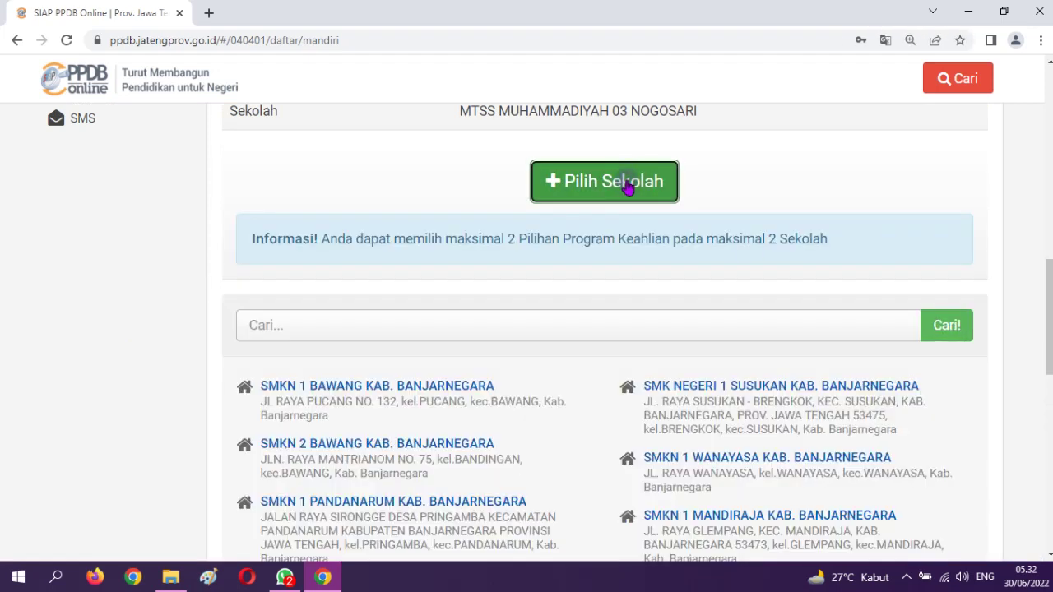
click(352, 322)
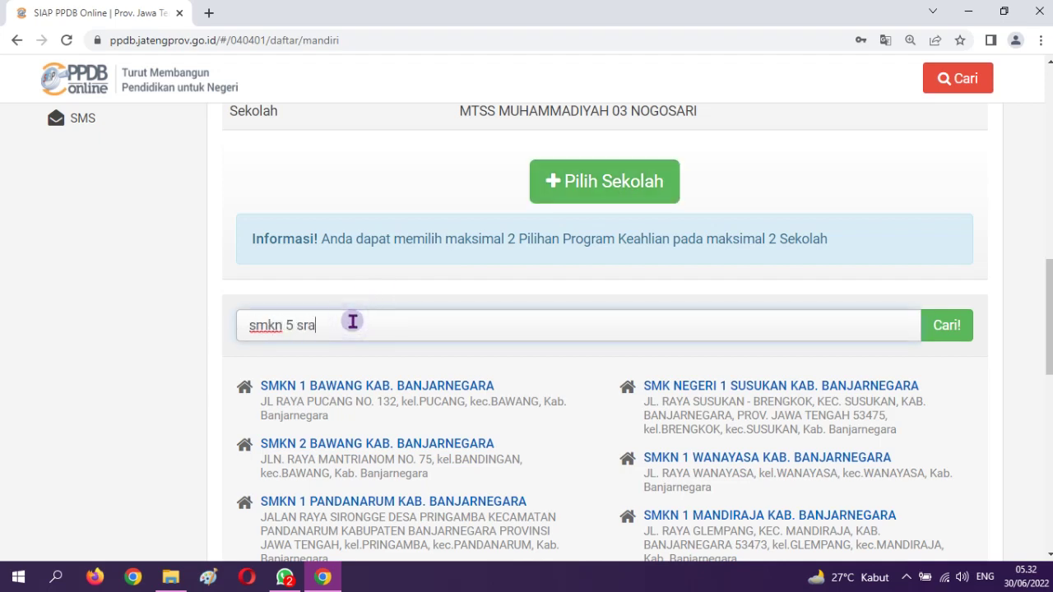
text(smkn 5 surakarta)
click(941, 329)
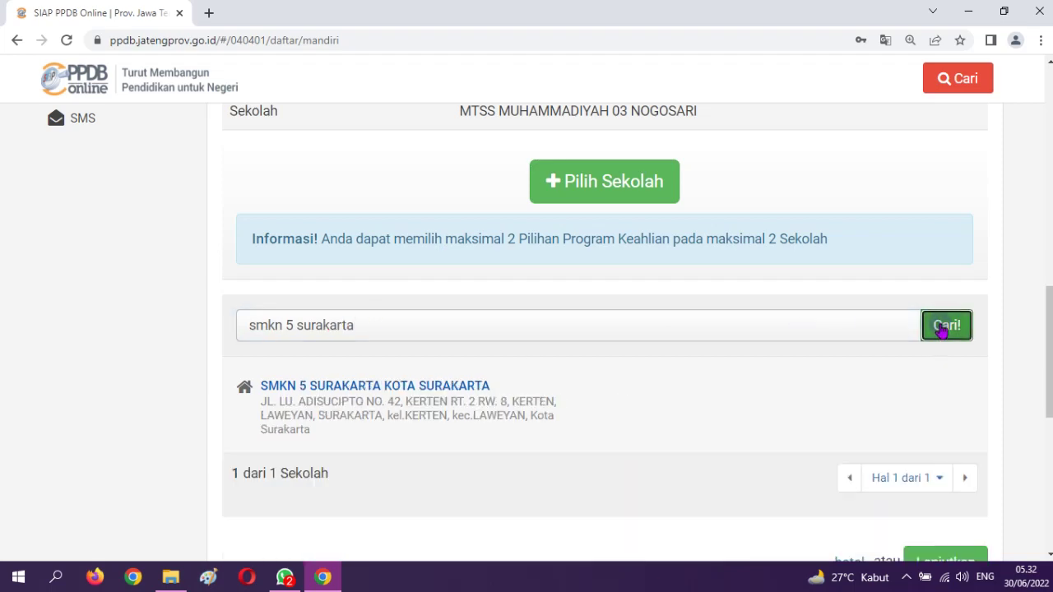
click(461, 387)
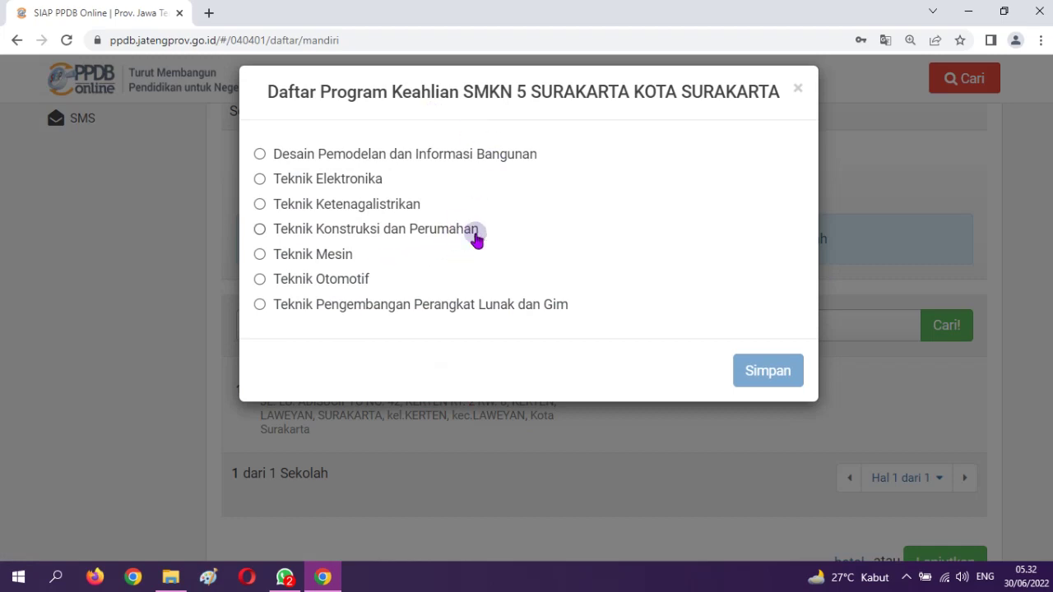
click(374, 160)
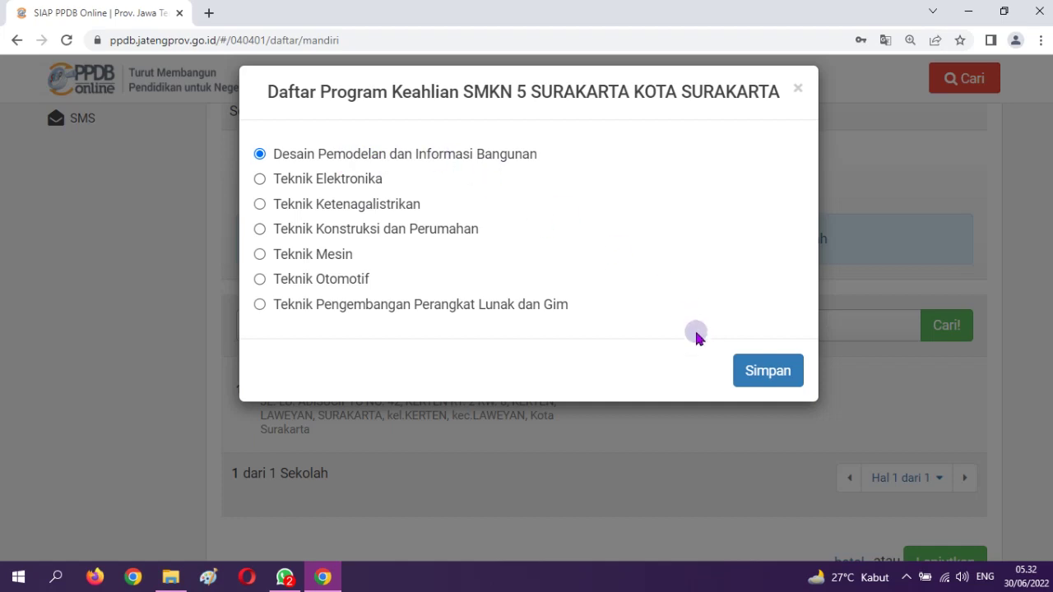
click(769, 375)
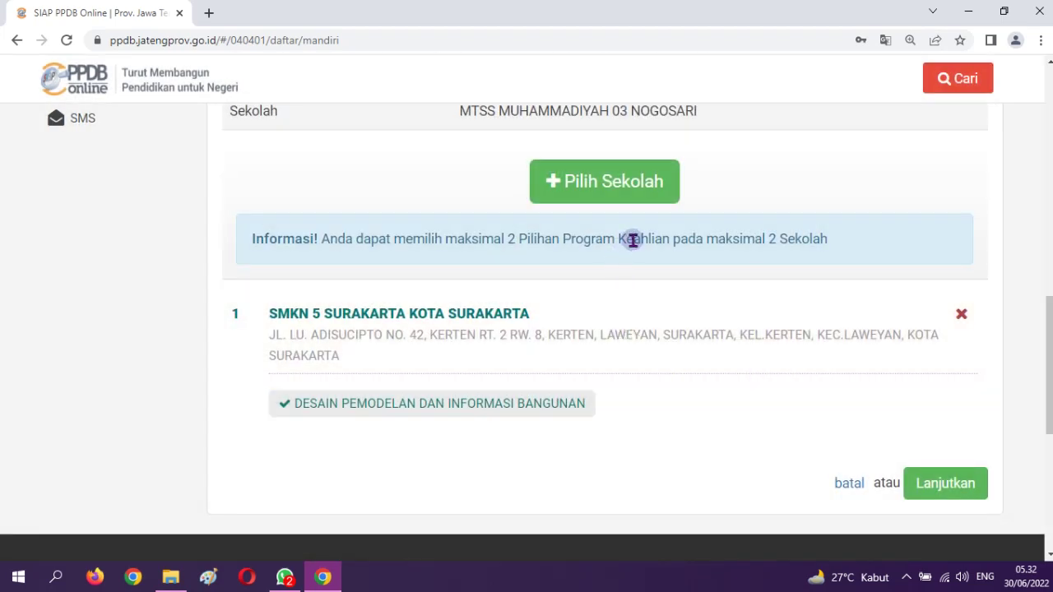
Search 'smkn 7 surakarta' and save its Desain Komunikasi Visual program as choice two
click(617, 197)
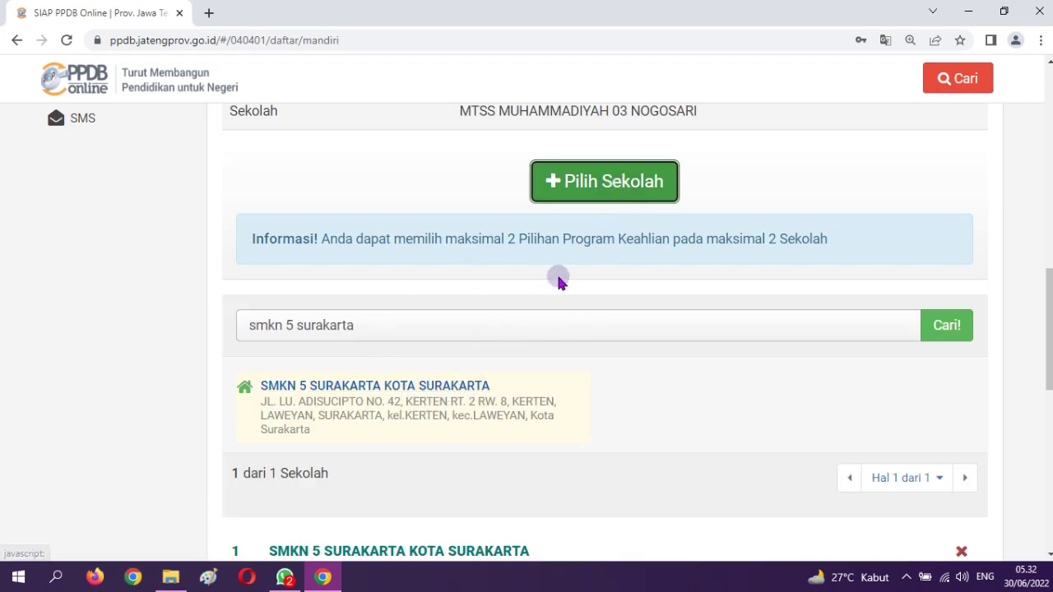
triple_click(390, 328)
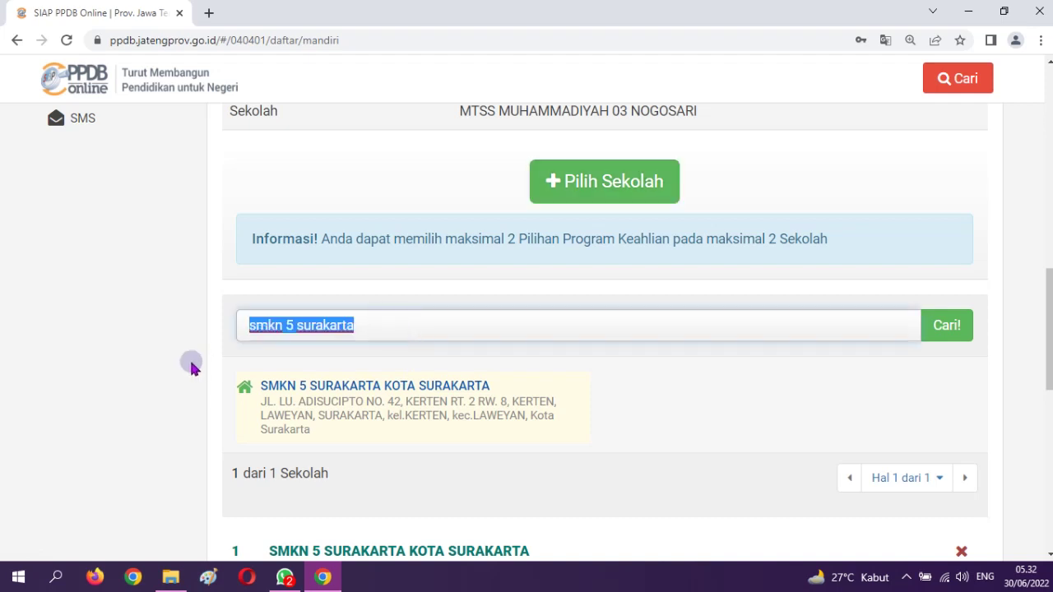
text(smkn )
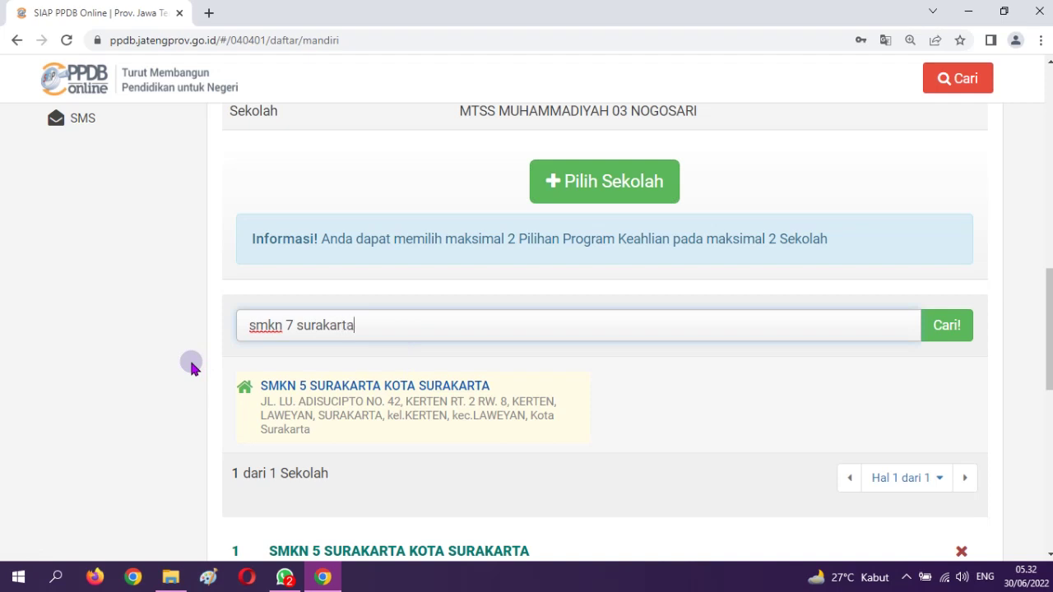
text(7 surakarta)
click(952, 332)
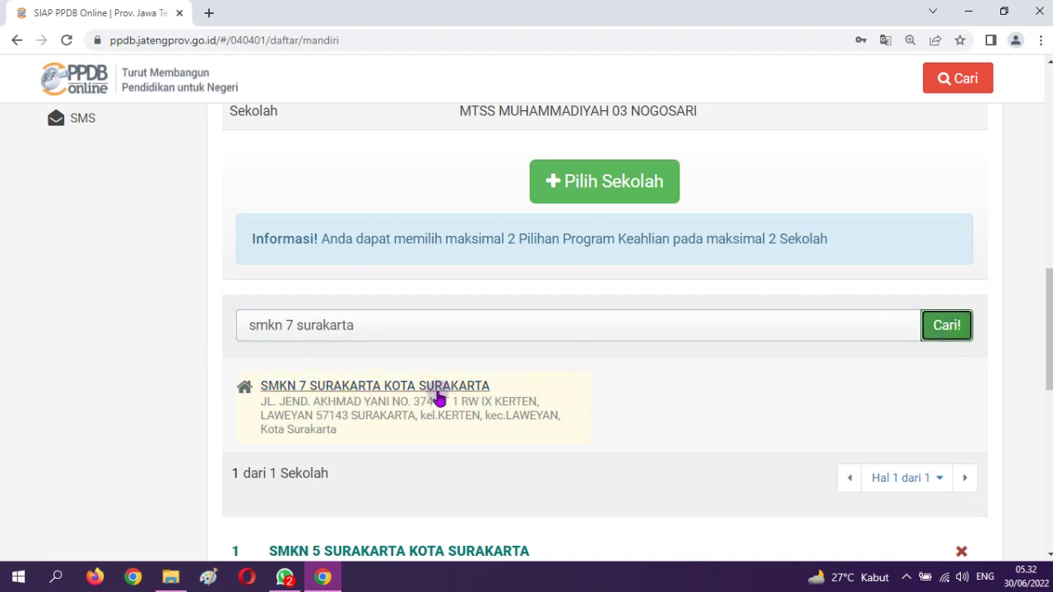
click(436, 392)
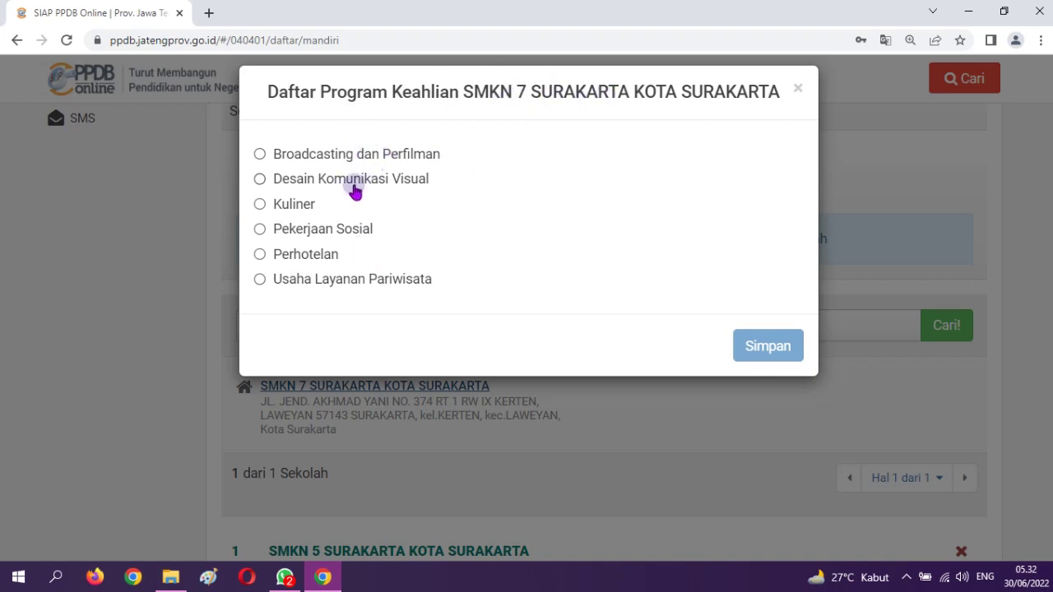
click(352, 183)
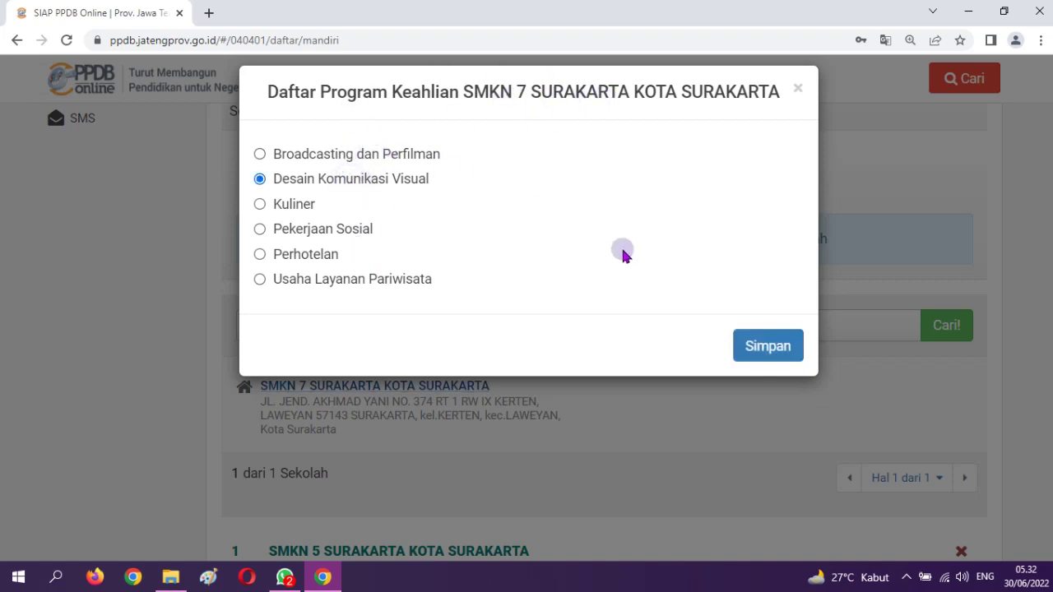
click(768, 347)
scroll(575, 247, down, 1)
scroll(726, 322, down, 1)
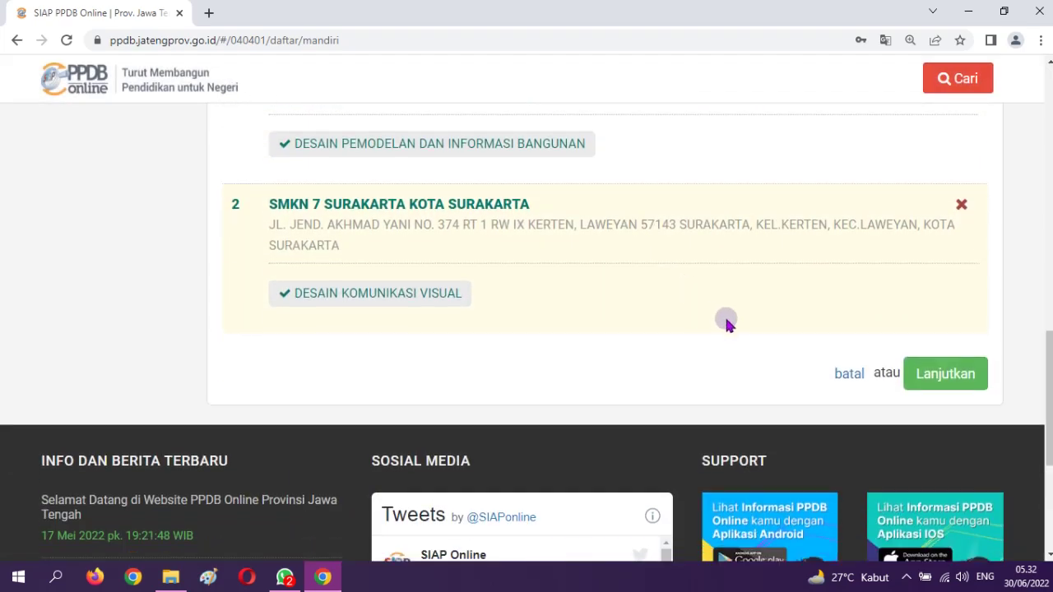
scroll(726, 322, up, 3)
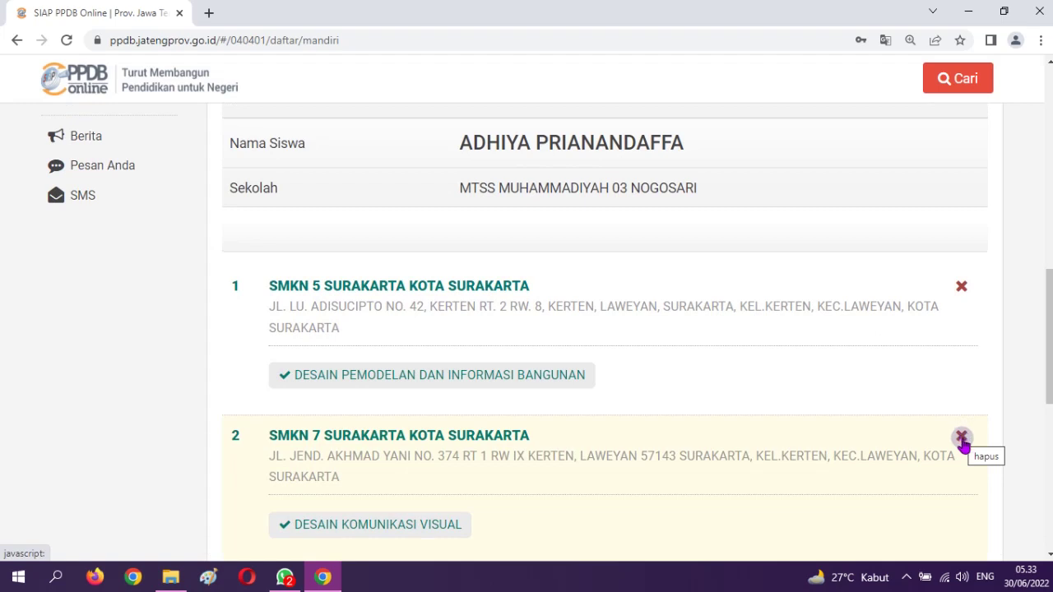
Remove the SMKN 7 Surakarta choice and search for SMKN 5 Surakarta instead
click(961, 437)
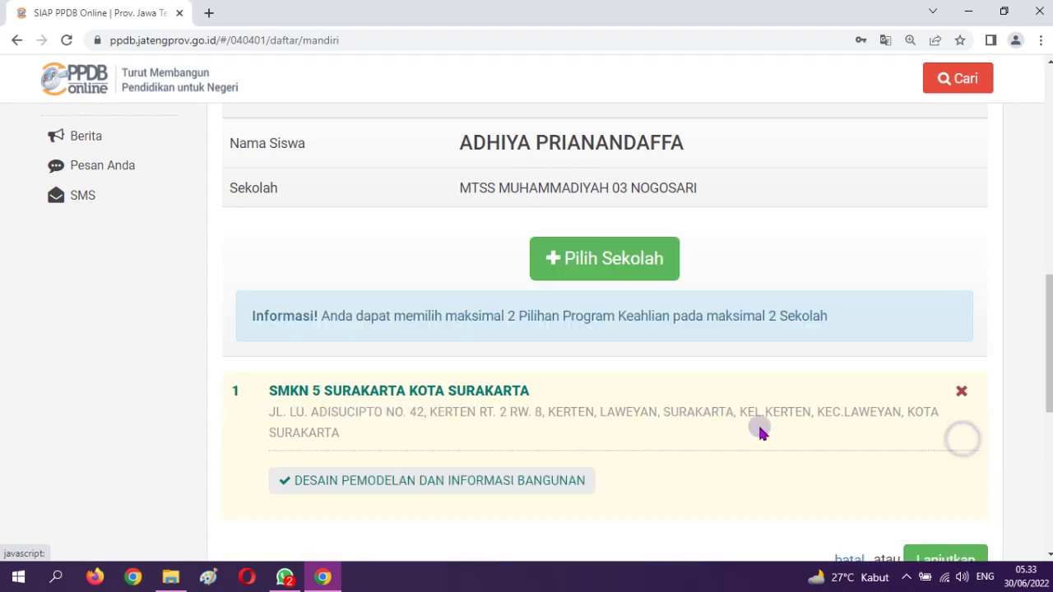
click(570, 272)
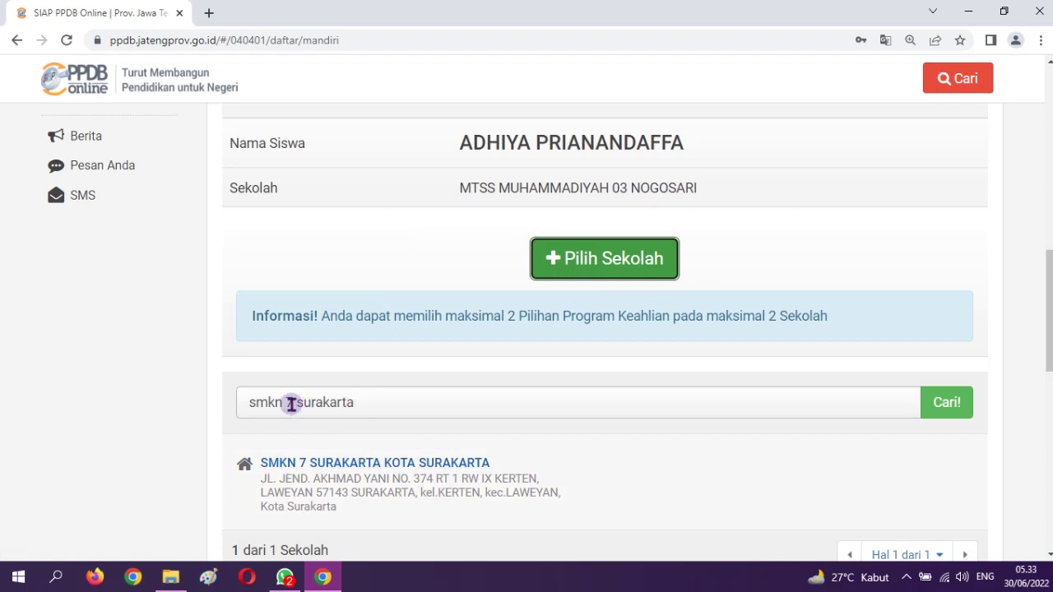
drag(294, 403, 311, 403)
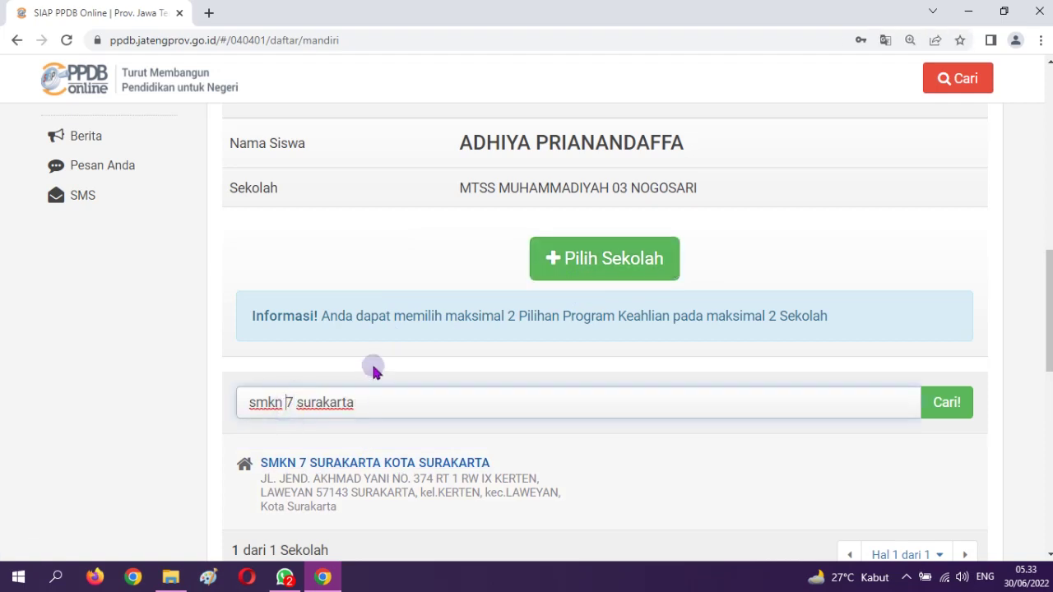
key(BackSpace)
text(5)
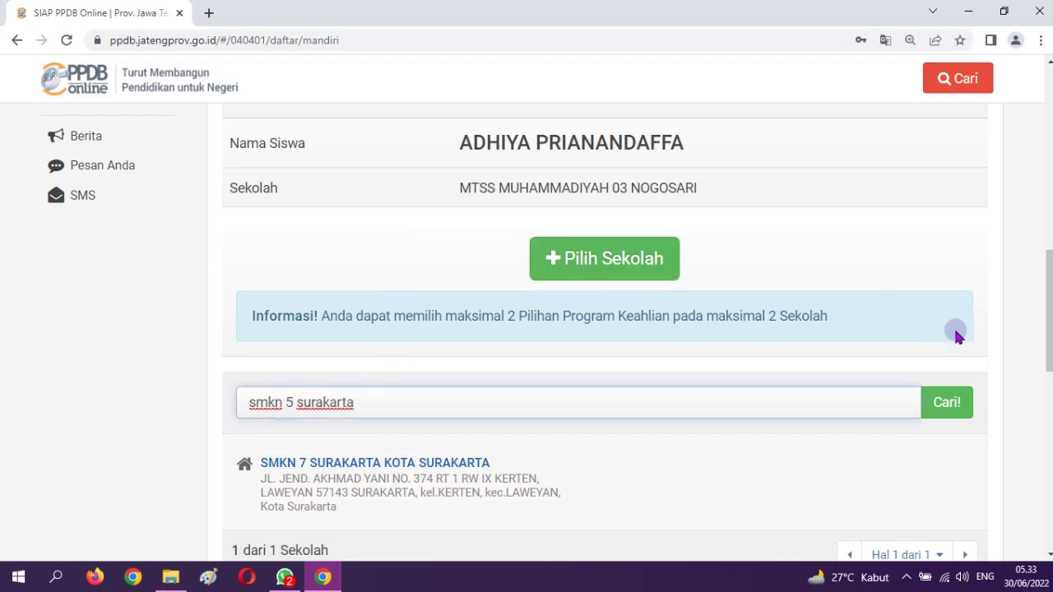
click(949, 411)
Save SMKN 5 Surakarta's Teknik Konstruksi dan Perumahan program as the second choice
scroll(609, 384, down, 2)
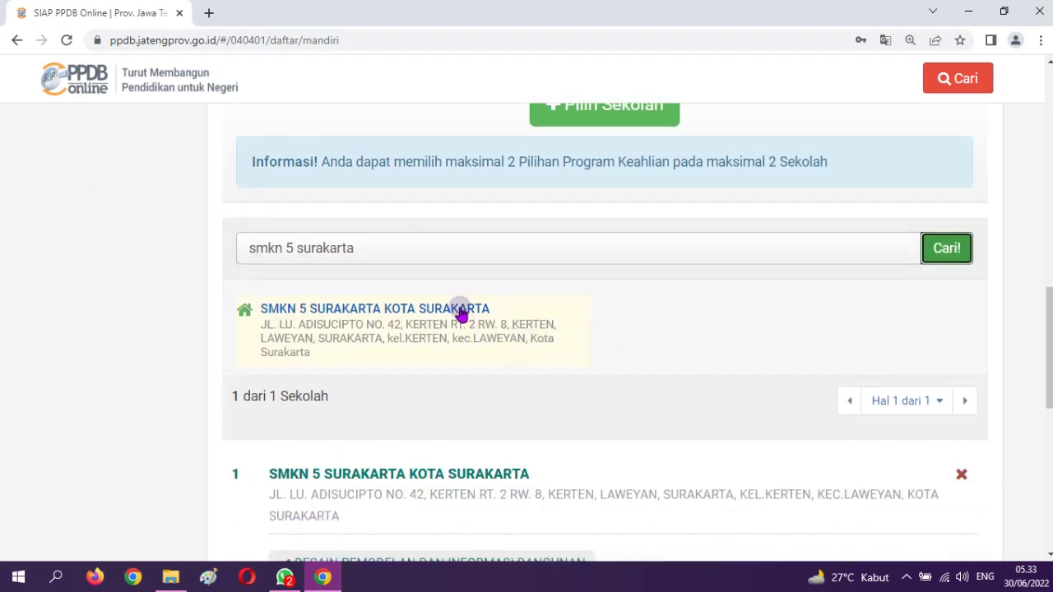
click(460, 309)
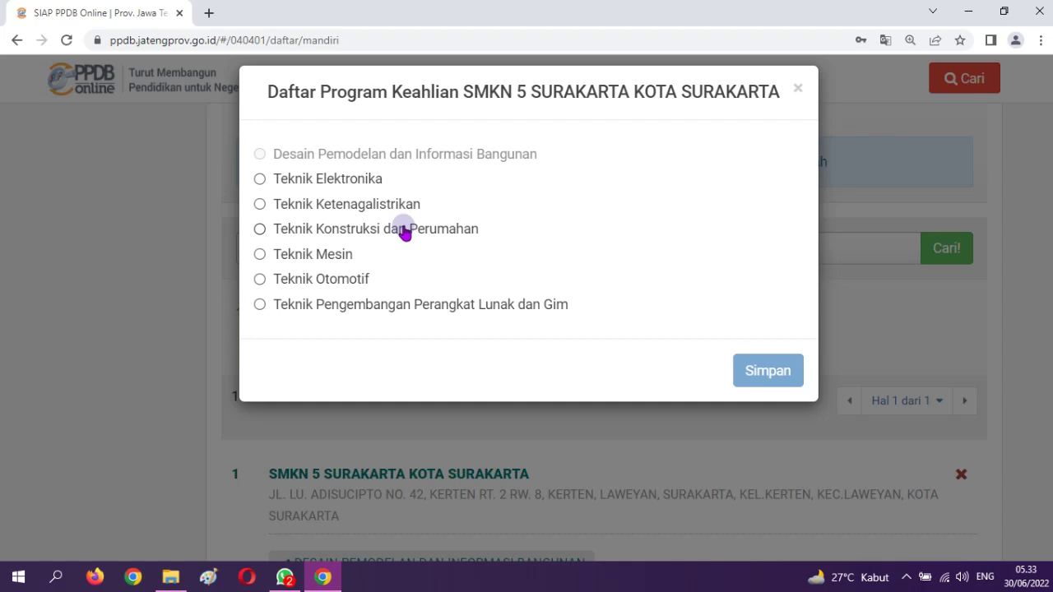
click(404, 233)
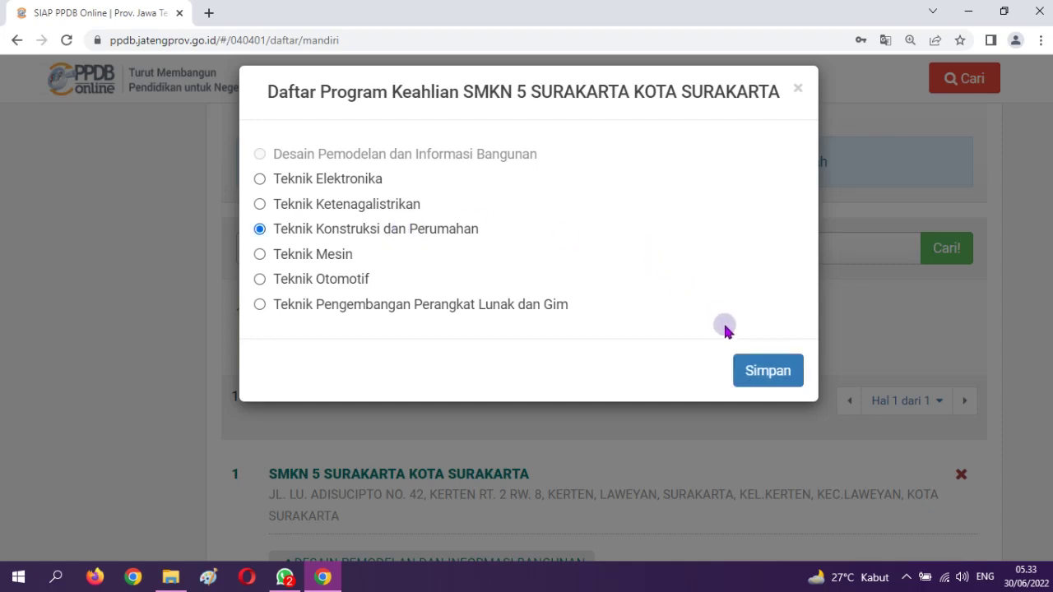
click(764, 372)
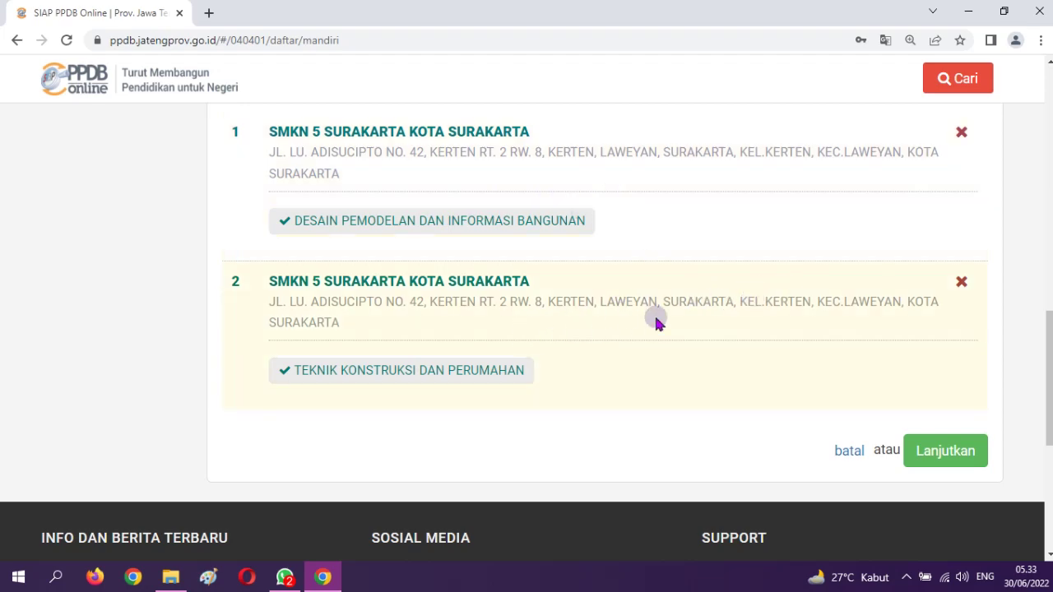
Confirm the chosen schools, agree to 'Setuju dengan pernyataan di atas', and submit the registration
scroll(613, 321, up, 4)
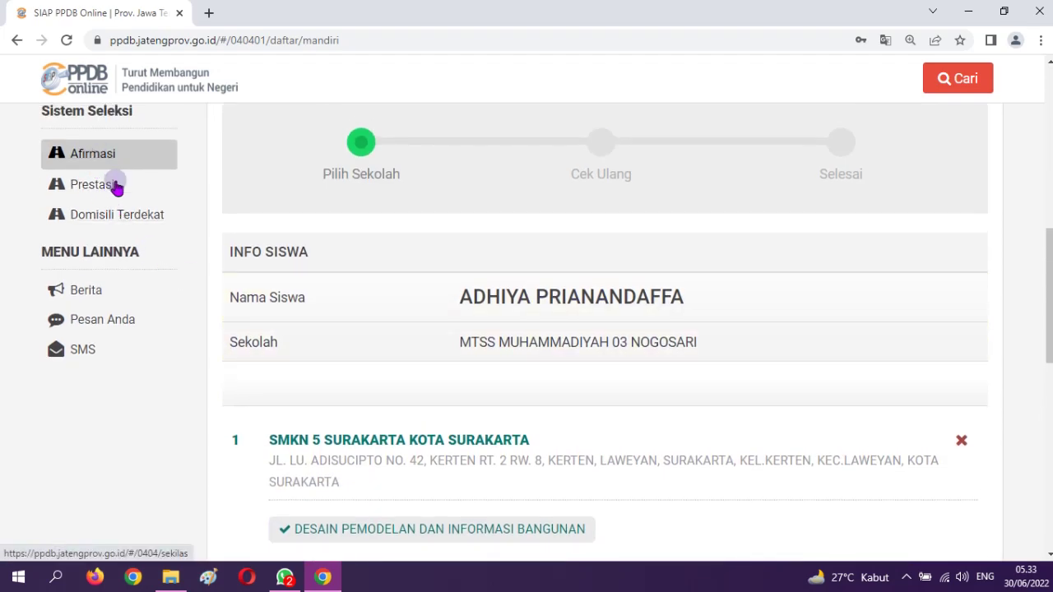
scroll(112, 183, up, 1)
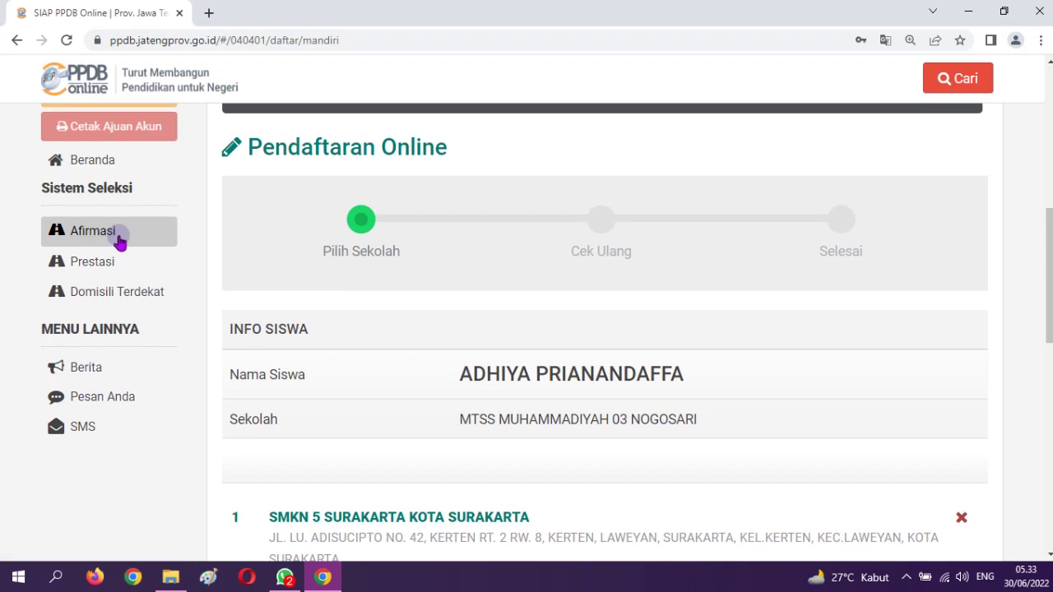
scroll(691, 378, down, 5)
scroll(765, 362, down, 1)
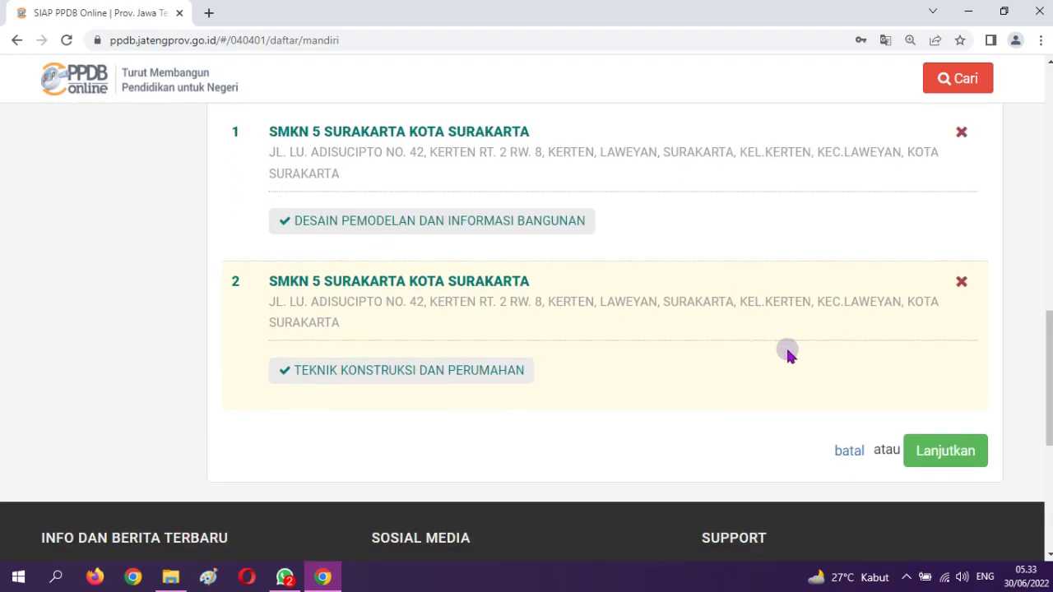
scroll(516, 284, up, 4)
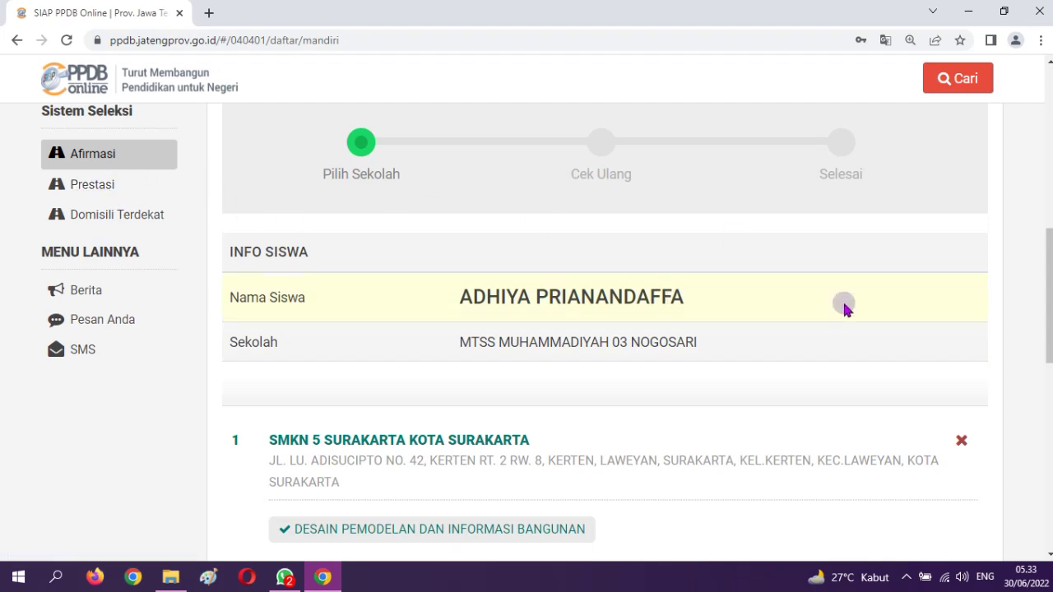
scroll(847, 306, down, 4)
click(946, 454)
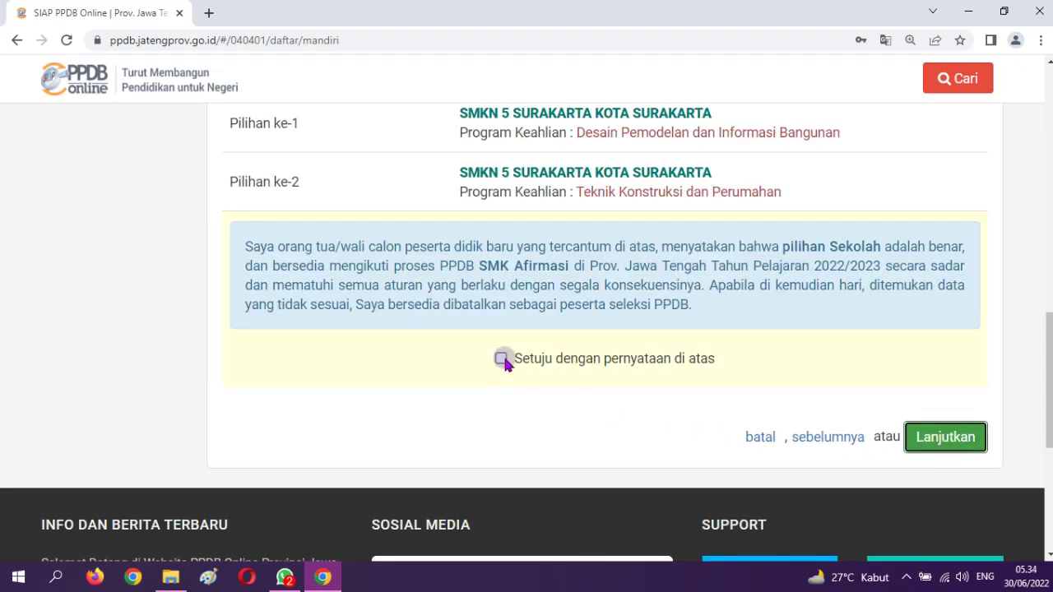
click(501, 360)
click(947, 437)
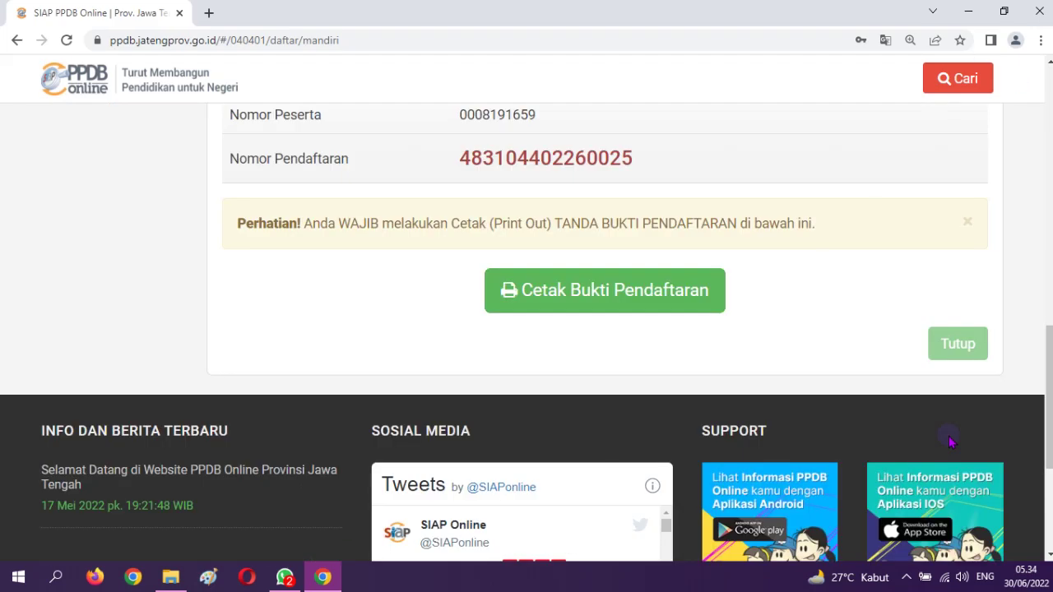
Select the newly issued Nomor Pendaftaran on the confirmation page, then clear the selection
scroll(812, 395, up, 3)
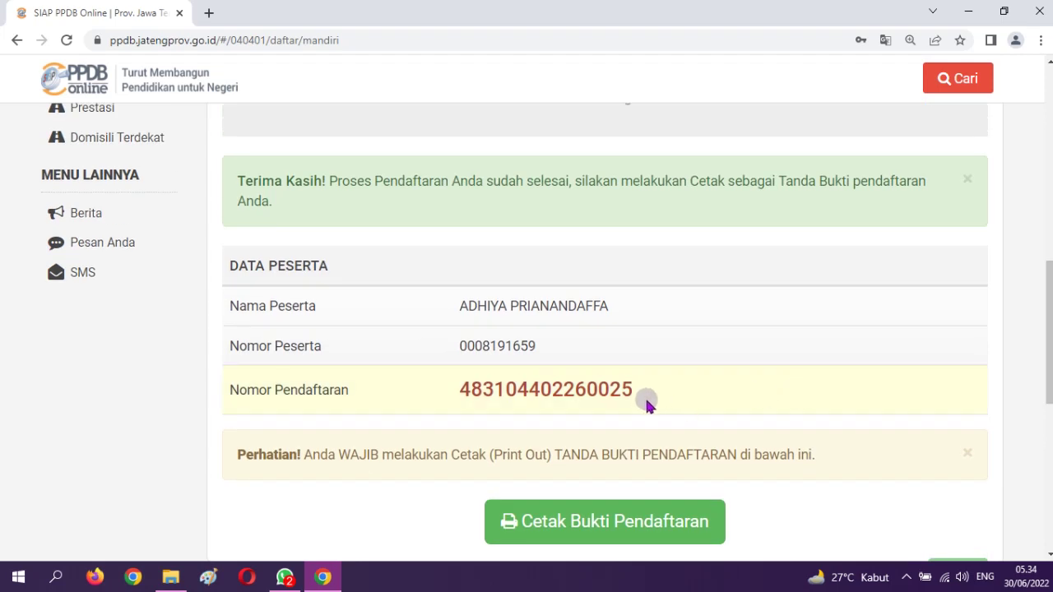
double_click(593, 398)
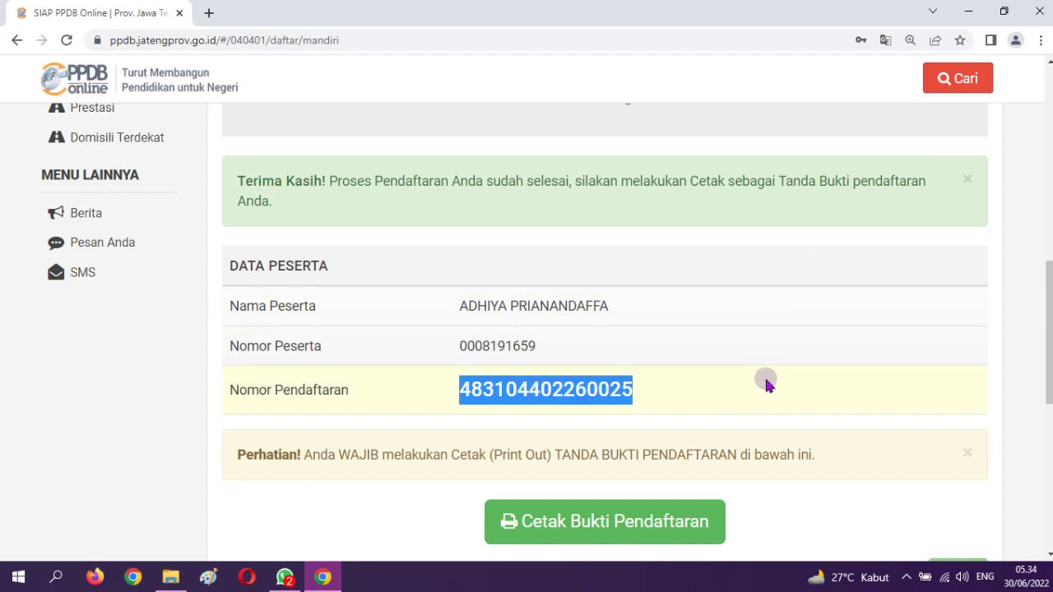
scroll(775, 362, down, 2)
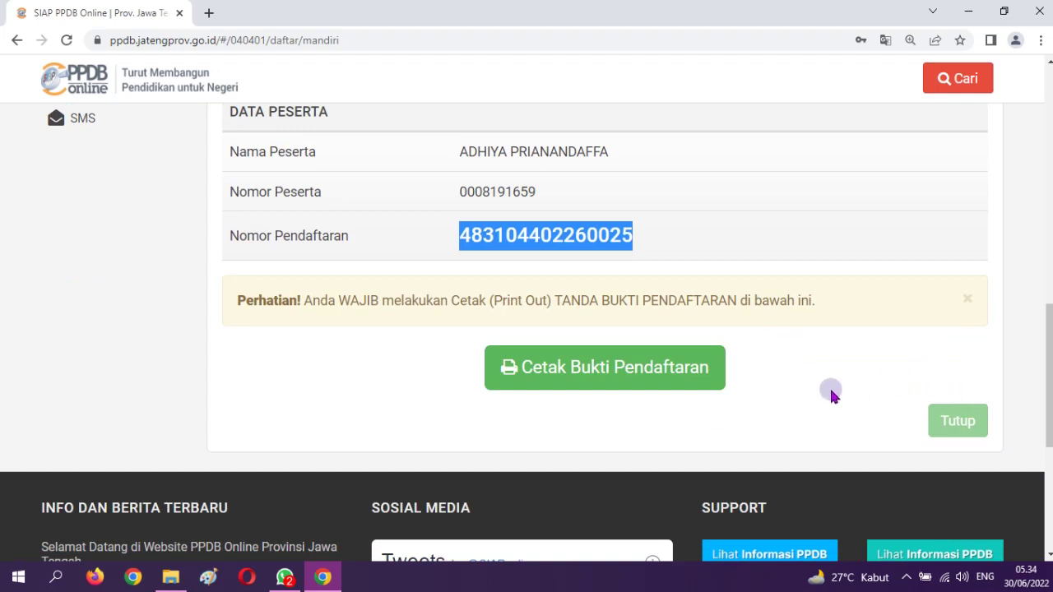
click(830, 392)
scroll(620, 411, up, 3)
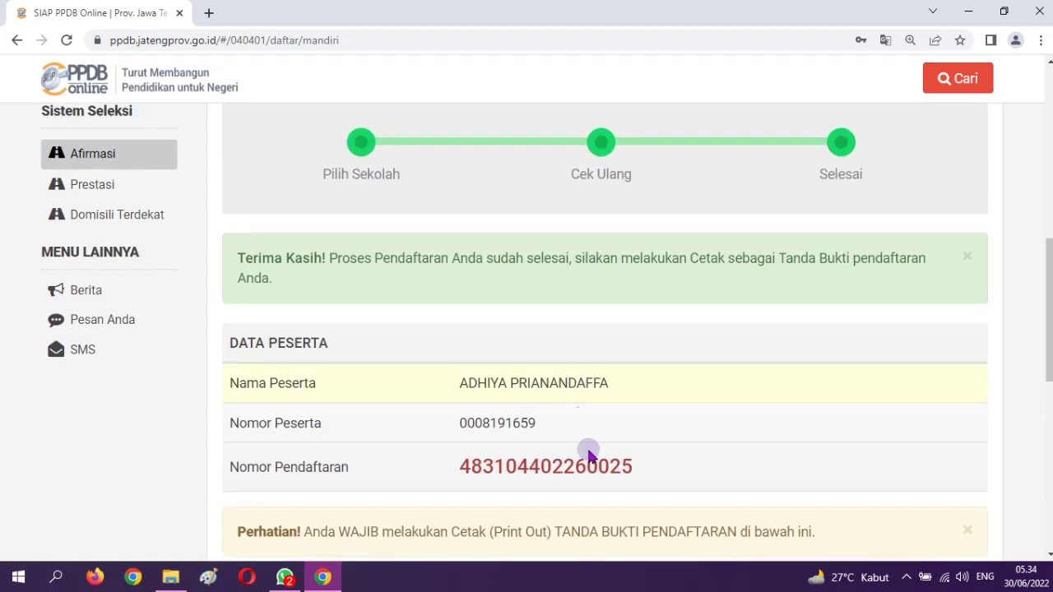
scroll(588, 455, down, 2)
Print the receipt with Nitro PDF Creator into BUKTI PENGAJUAN AKUN, then close Nitro Pro
click(582, 446)
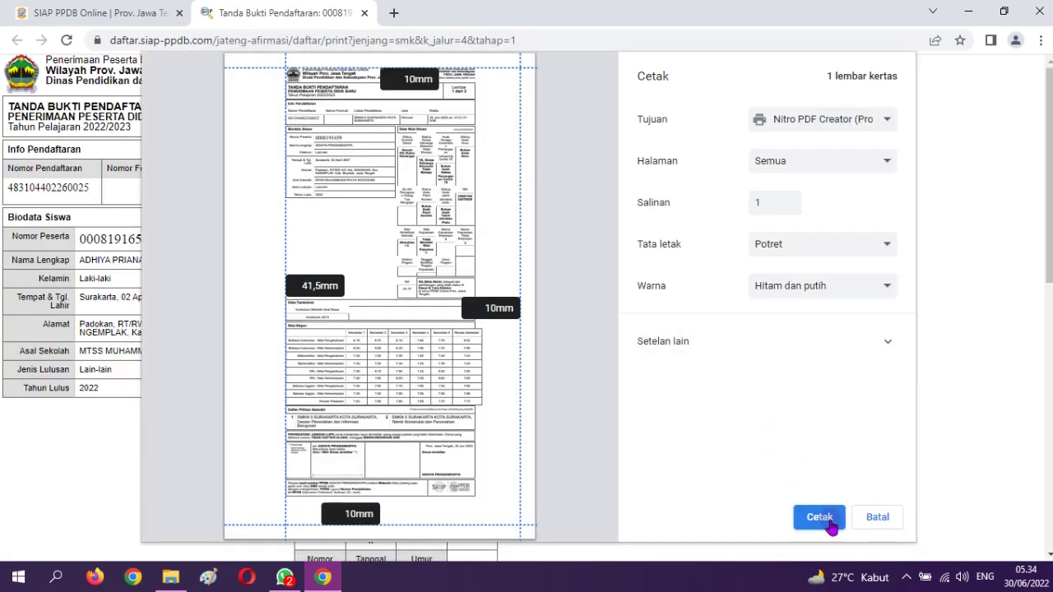
click(830, 524)
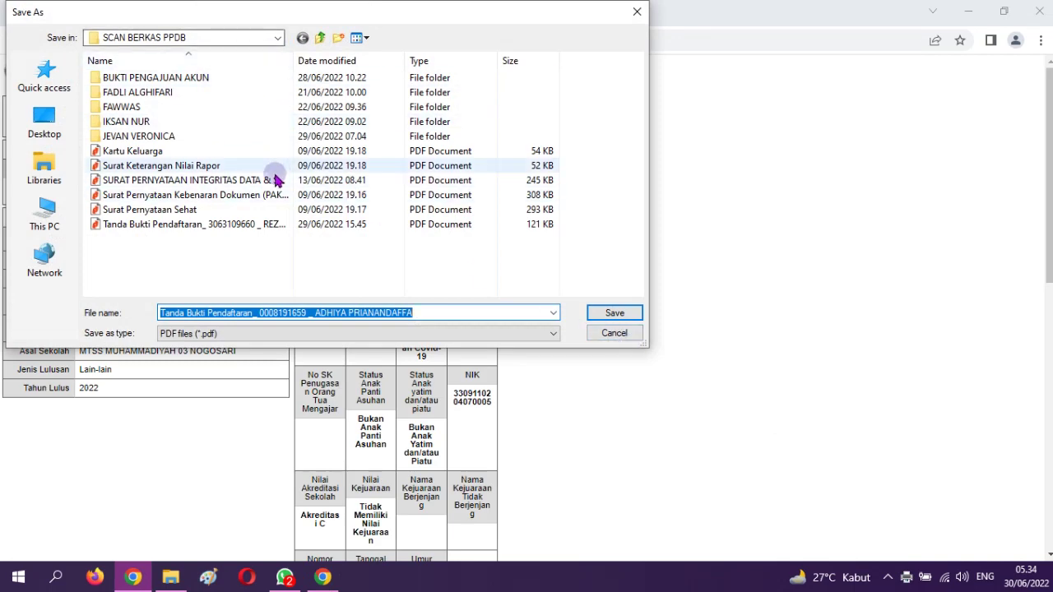
double_click(175, 78)
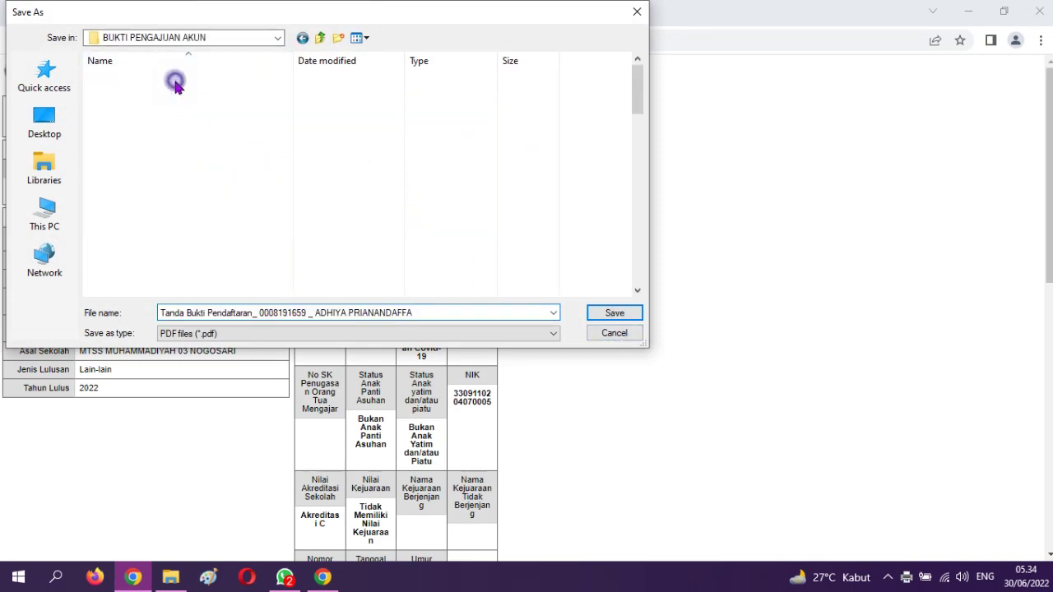
click(615, 313)
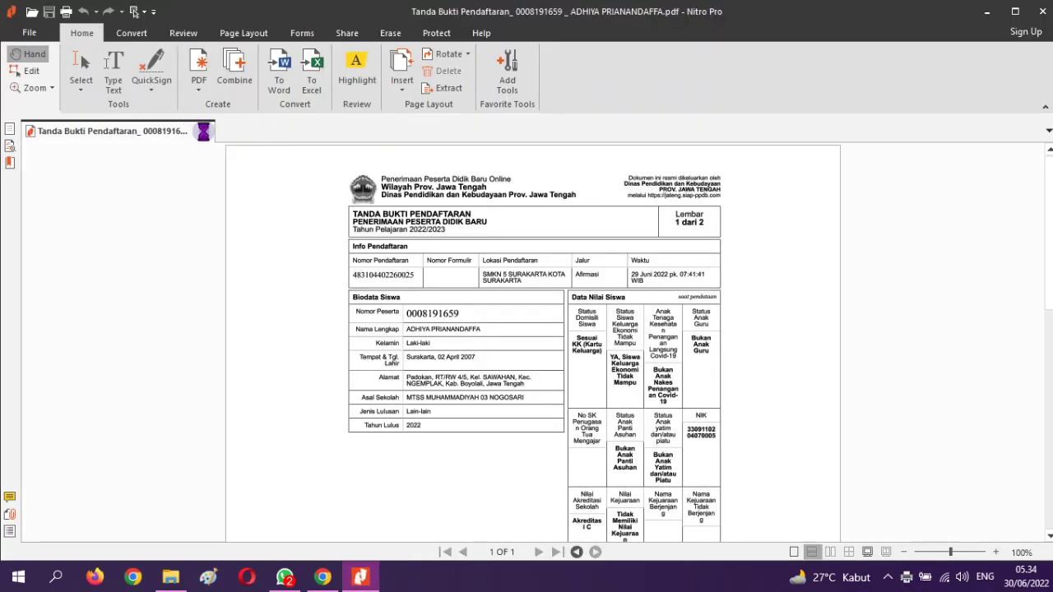
click(205, 132)
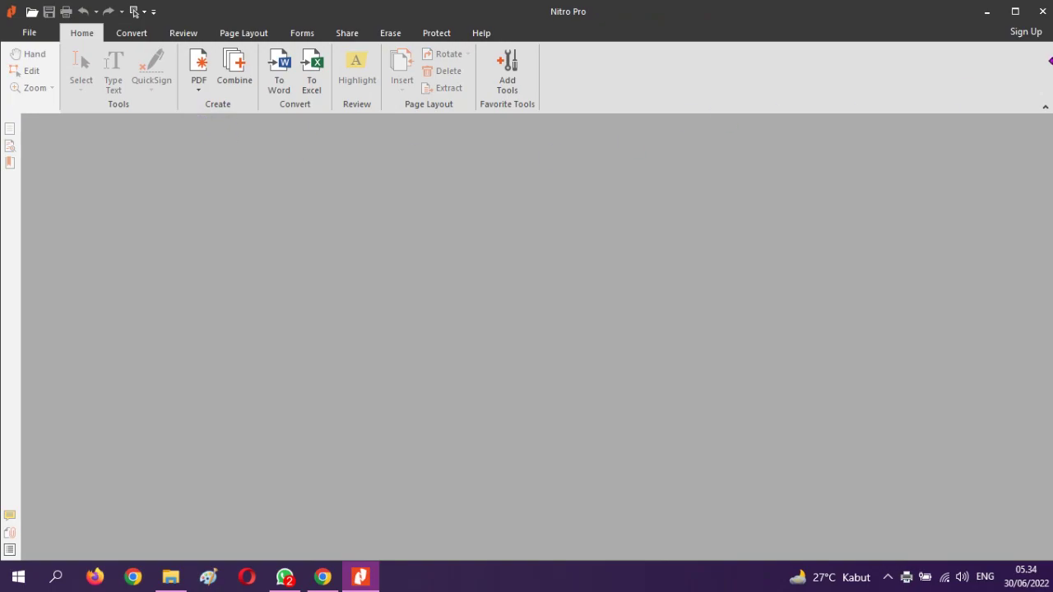
click(1042, 12)
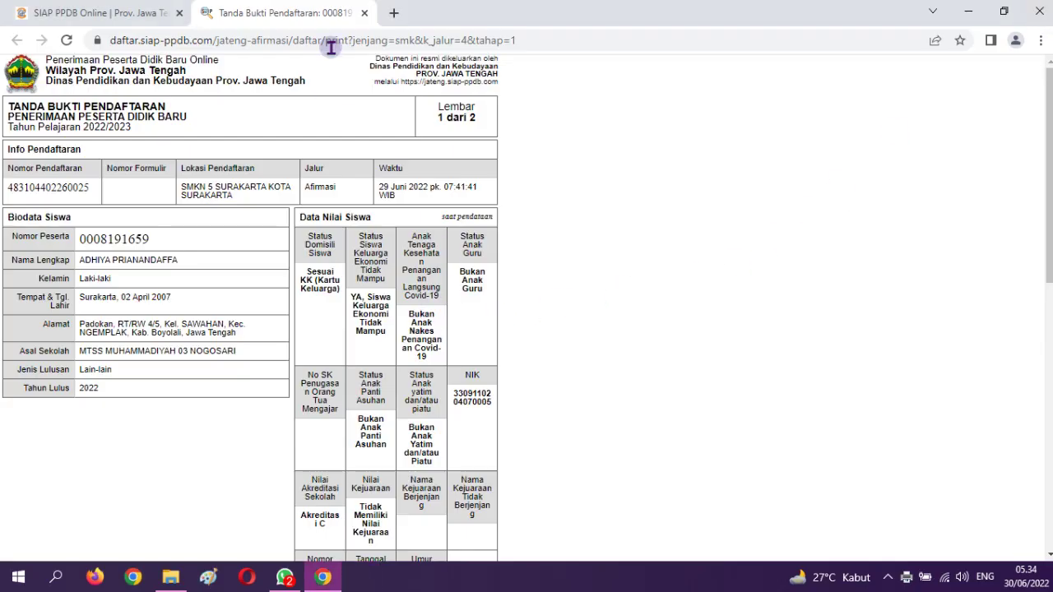
Close the Tanda Bukti Pendaftaran tab and dismiss the registration summary with Tutup
click(364, 13)
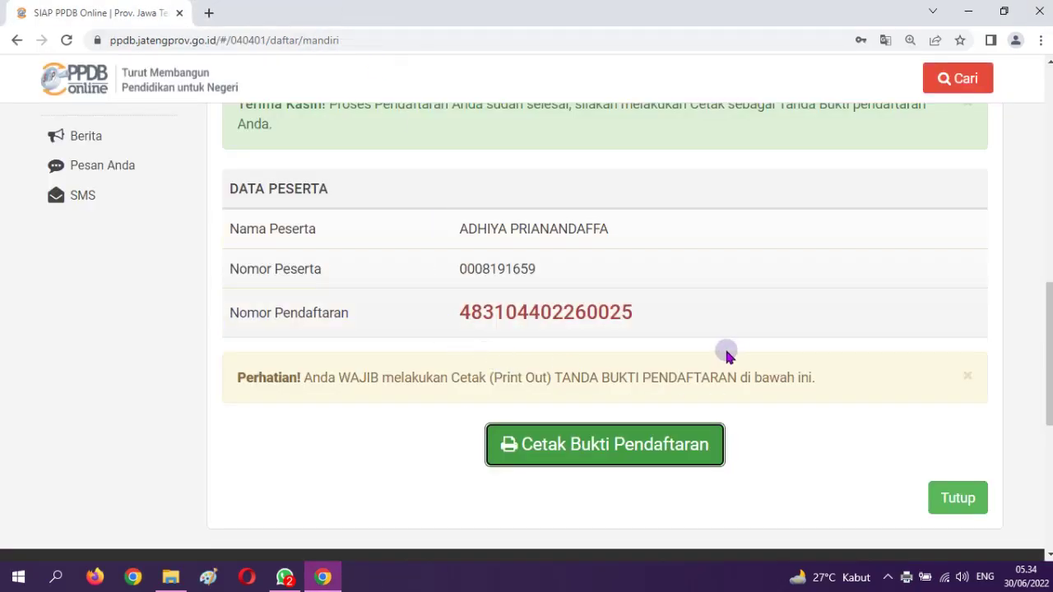
scroll(724, 357, up, 4)
scroll(874, 466, down, 5)
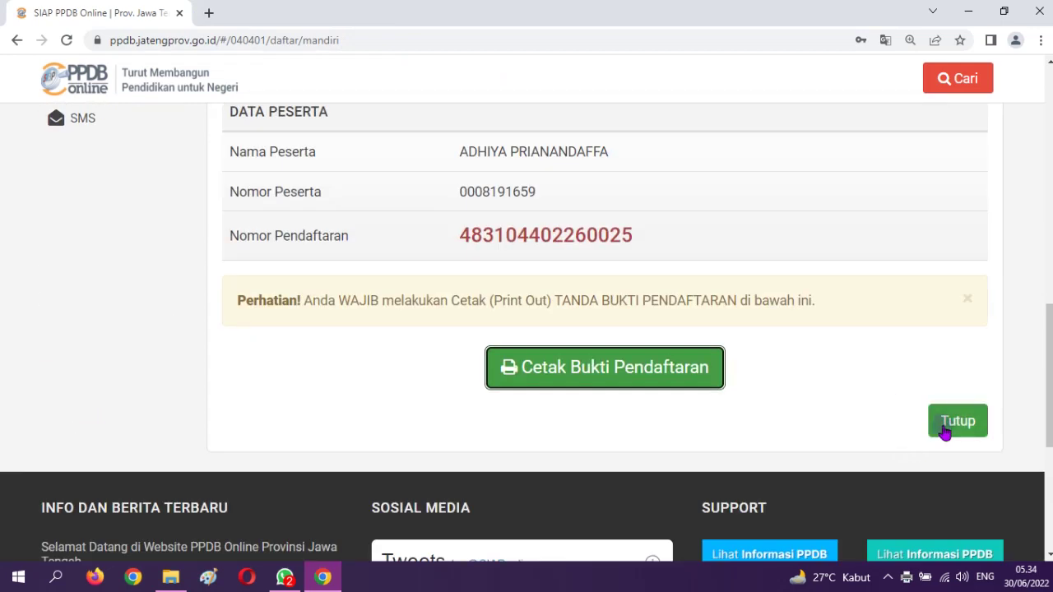
scroll(857, 395, down, 4)
click(958, 421)
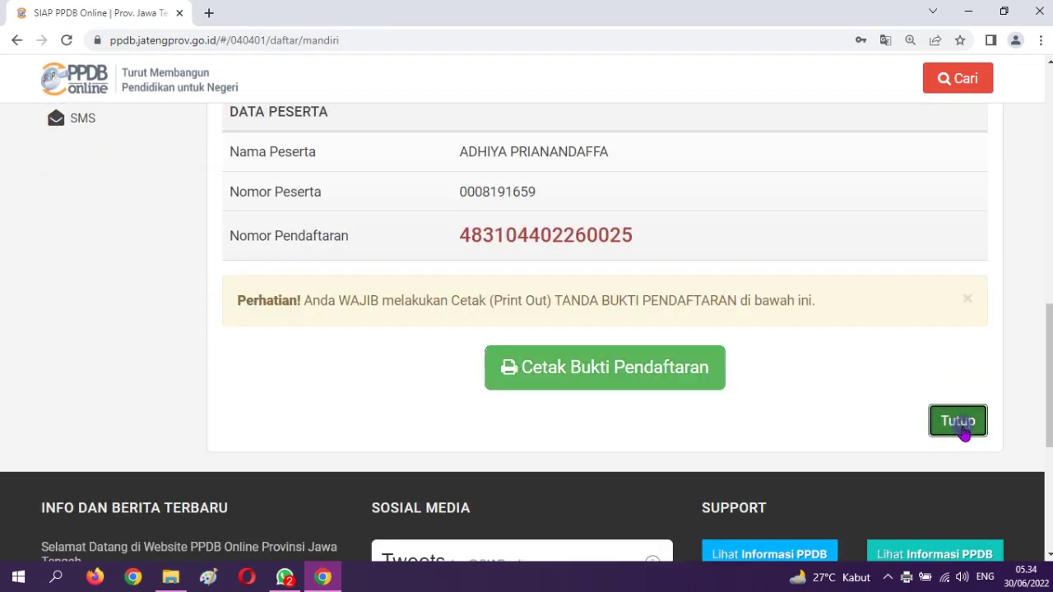
scroll(616, 404, up, 5)
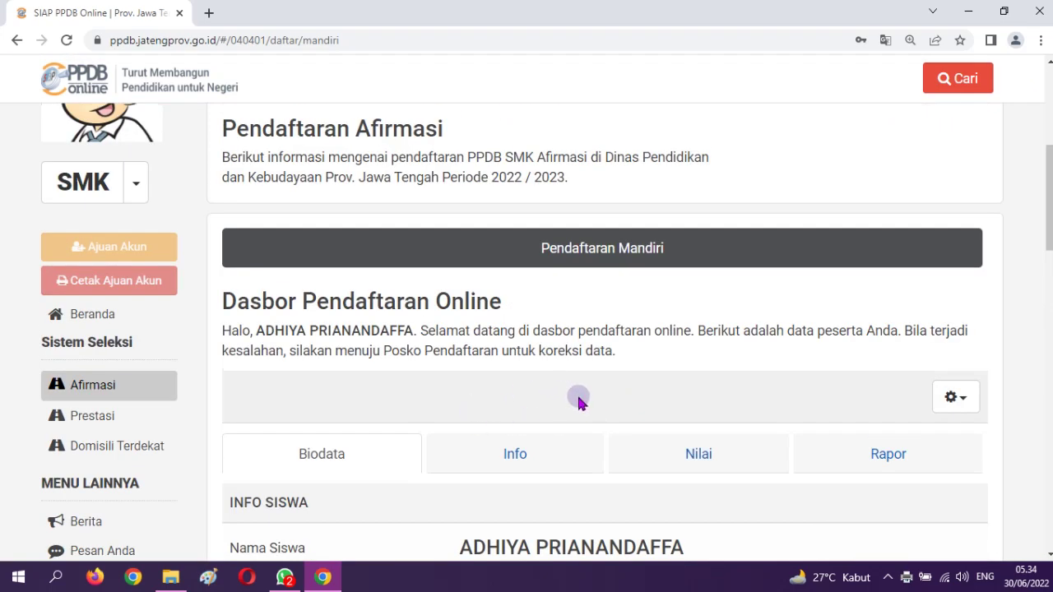
Review the Afirmasi registration dashboard and open Menu lainnya to reveal Batal Pendaftaran
scroll(578, 402, down, 13)
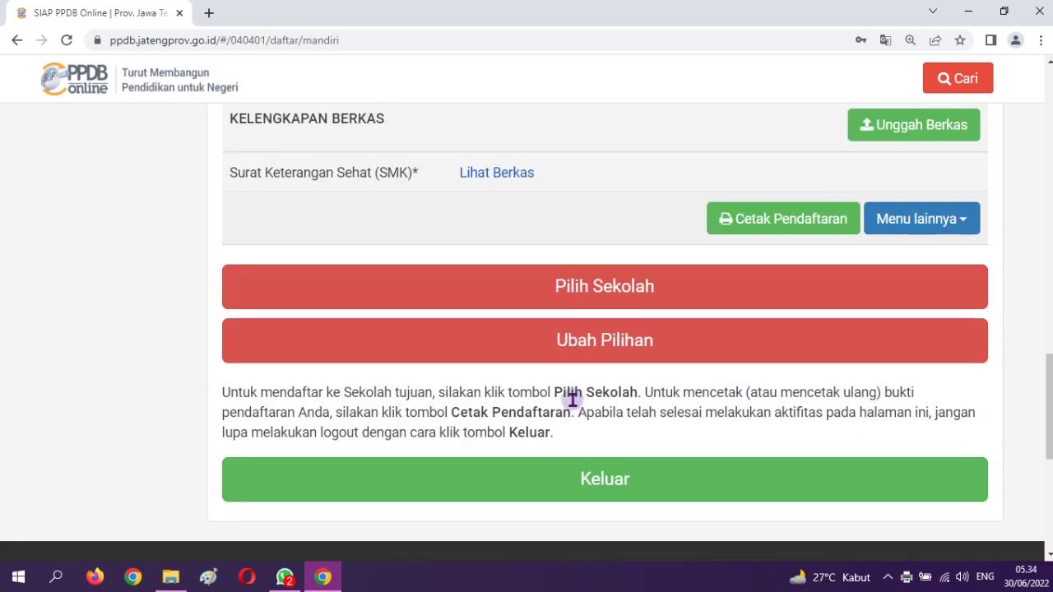
scroll(572, 394, up, 12)
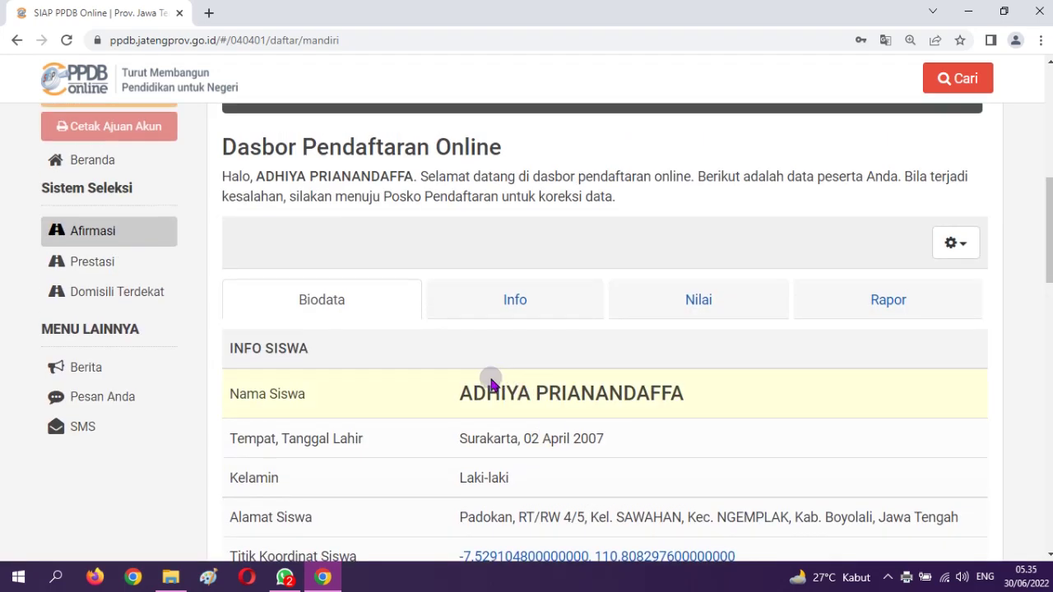
scroll(491, 383, up, 2)
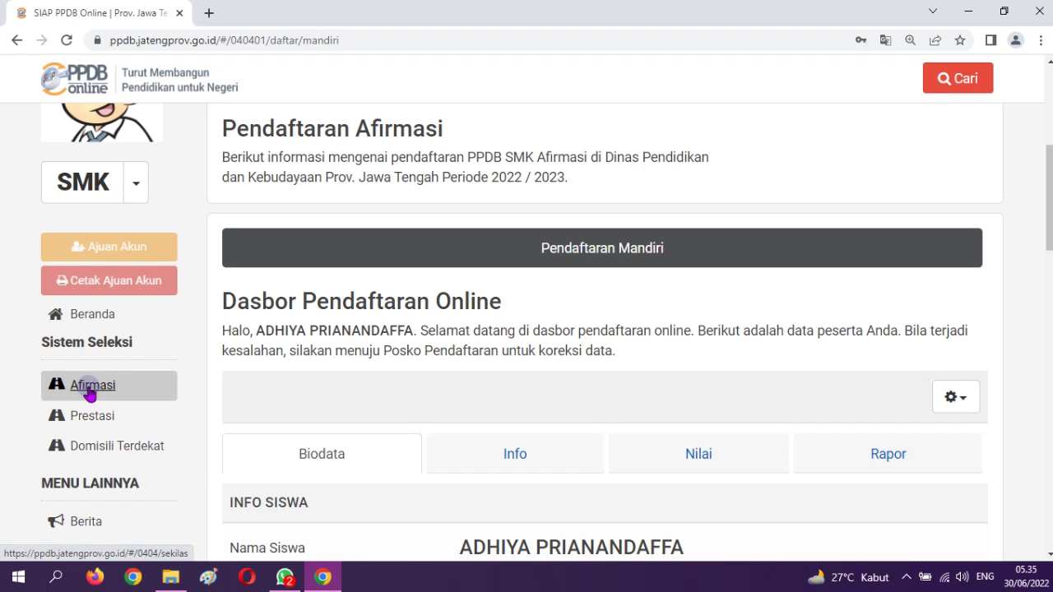
scroll(707, 328, down, 7)
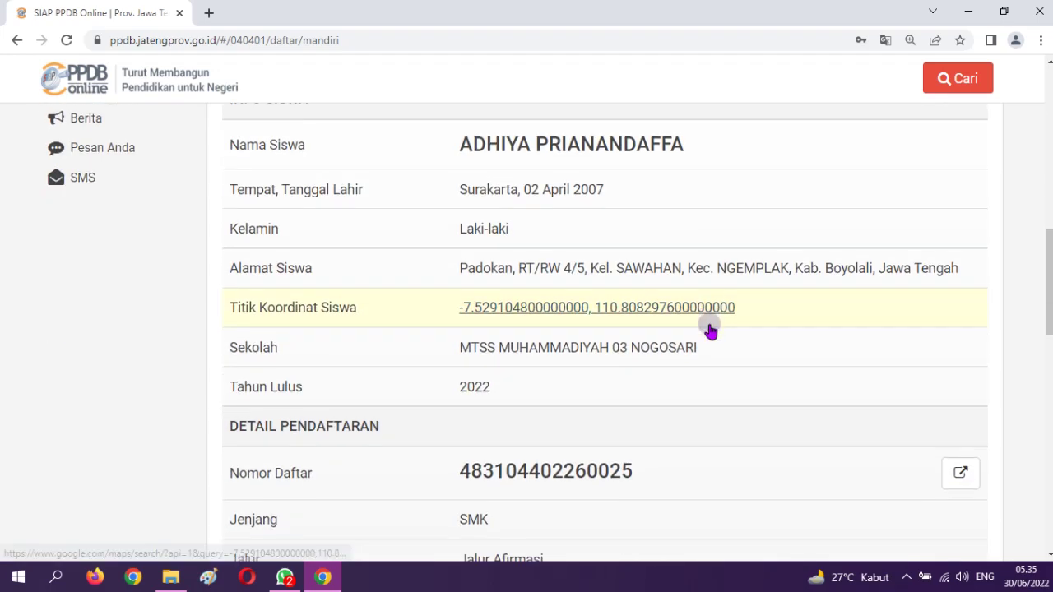
scroll(727, 327, down, 4)
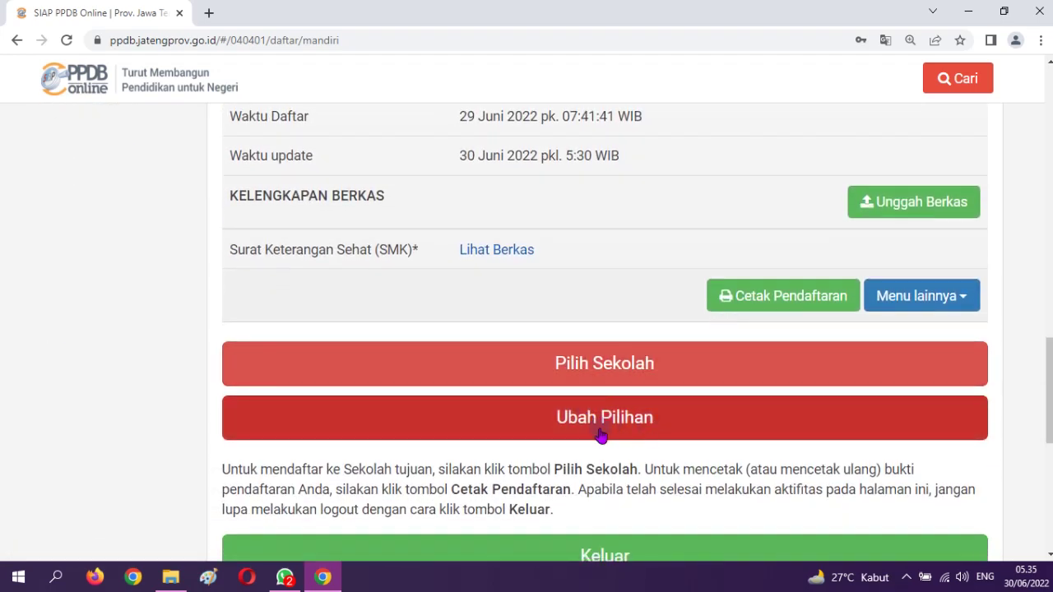
click(924, 305)
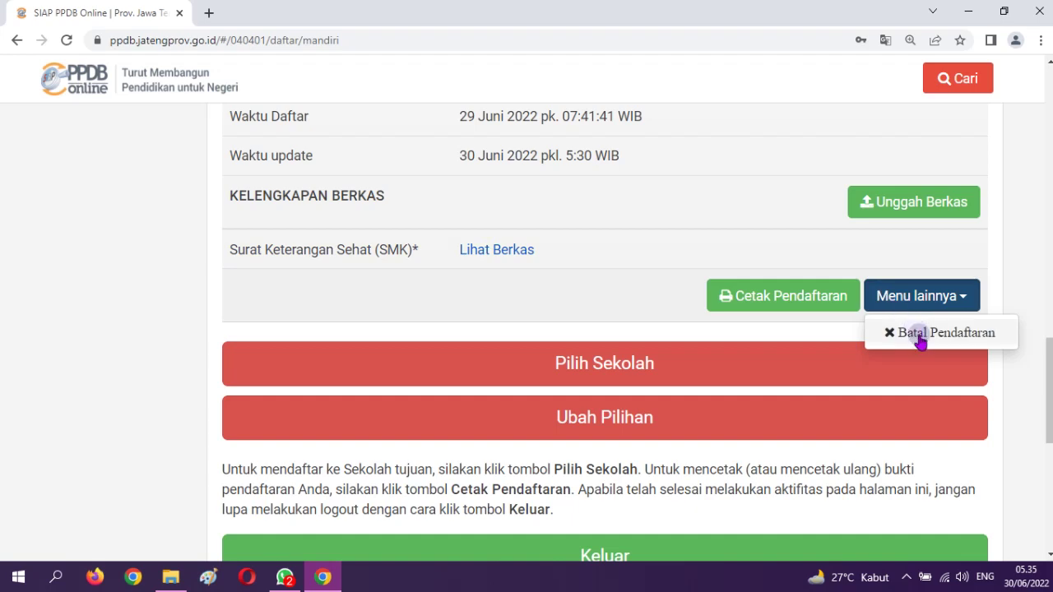
scroll(428, 254, up, 6)
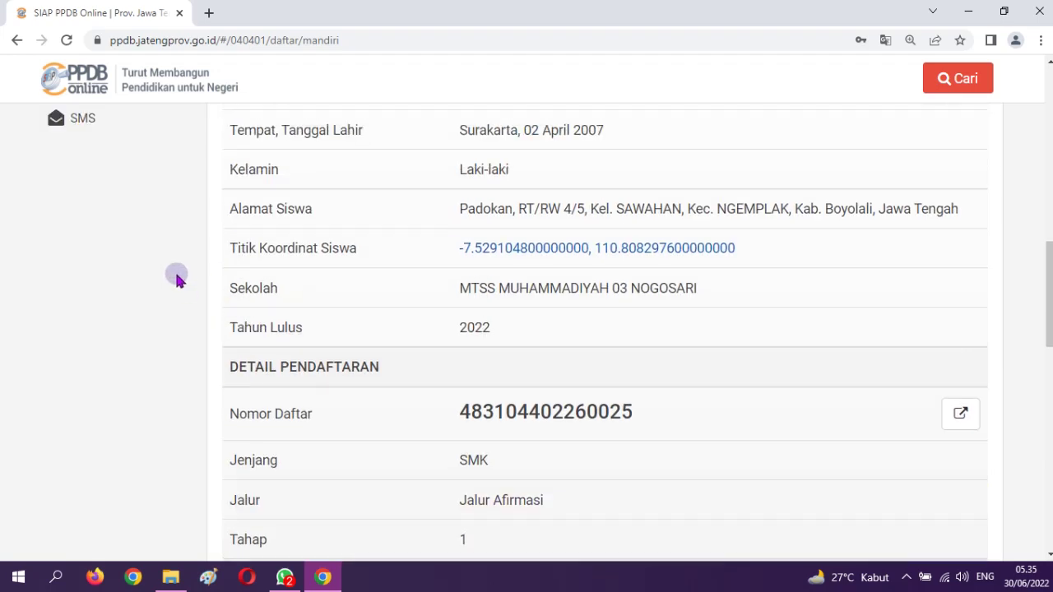
scroll(468, 342, up, 3)
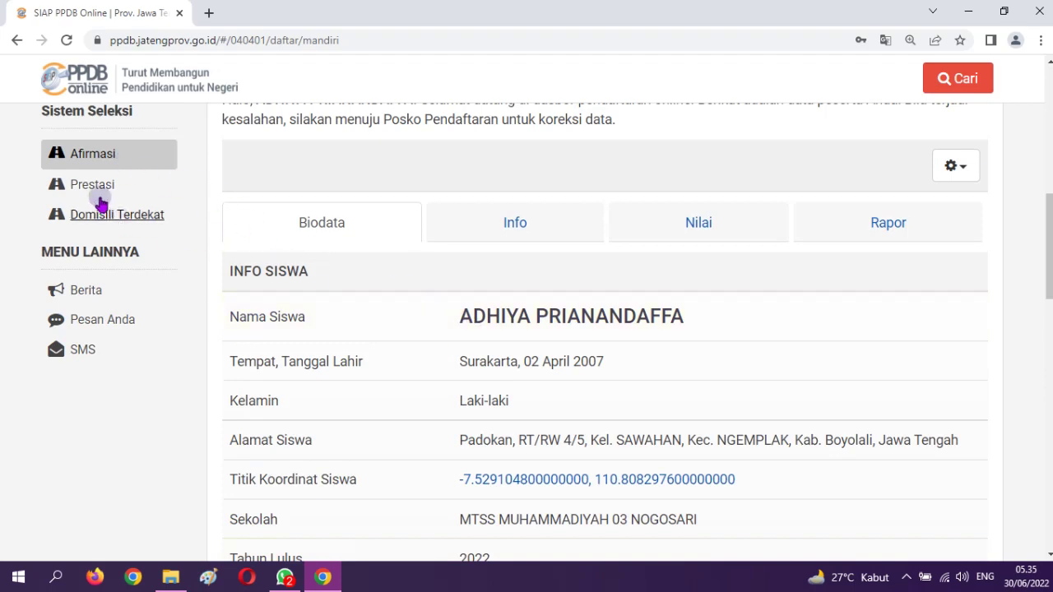
scroll(778, 334, down, 8)
scroll(836, 385, down, 2)
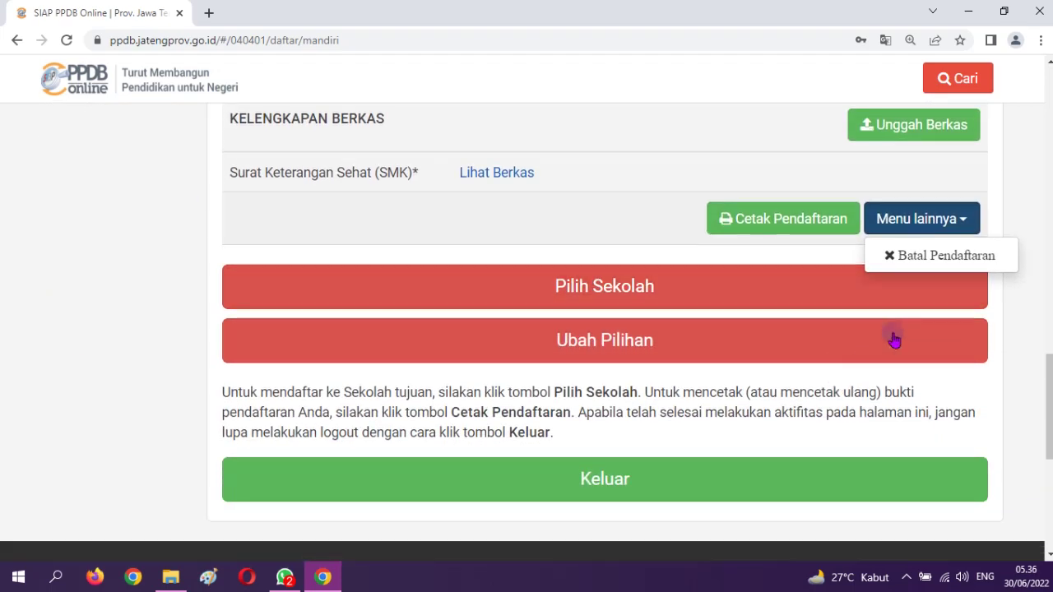
Choose Batal Pendaftaran, enter the account password, and confirm with OK
click(931, 261)
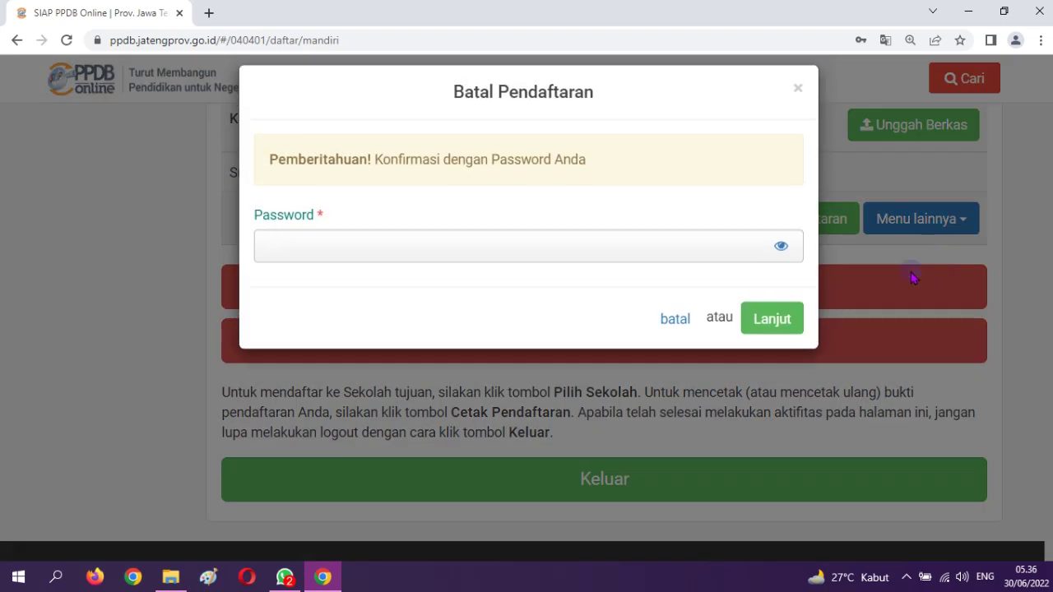
click(348, 250)
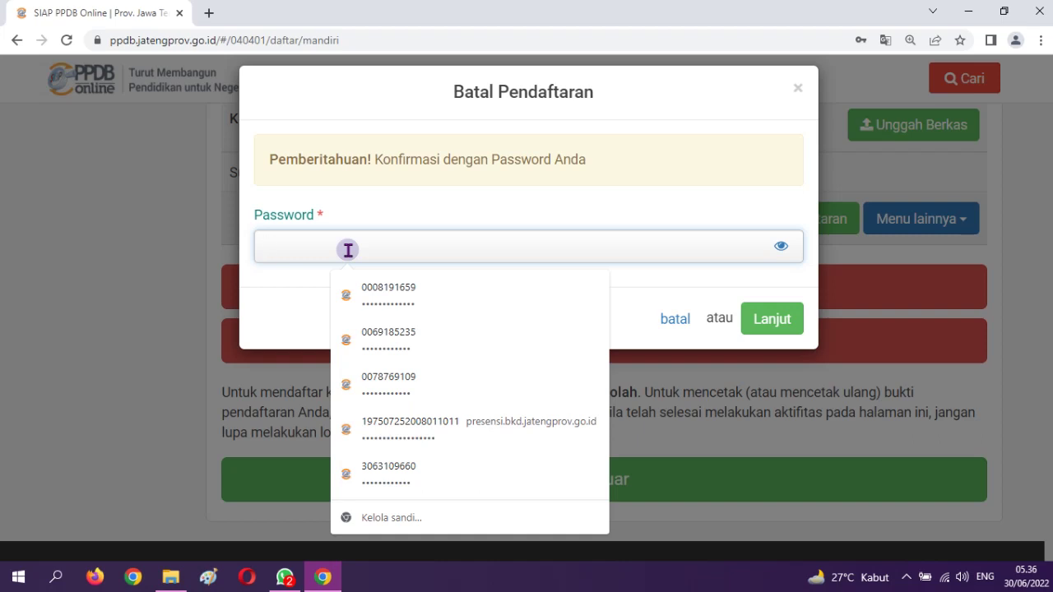
text(••••)
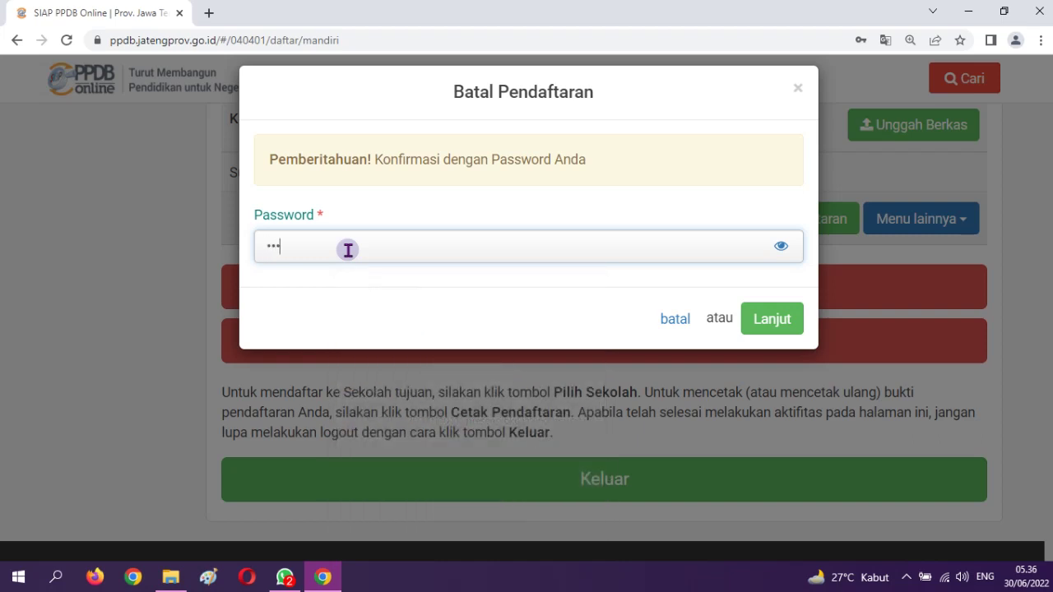
text(••••••••)
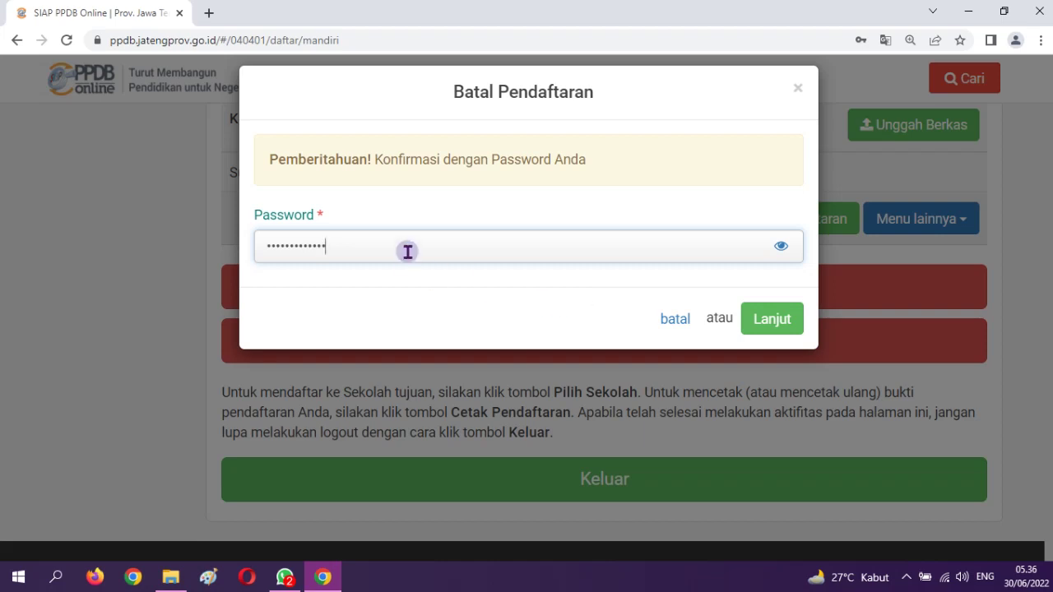
click(766, 332)
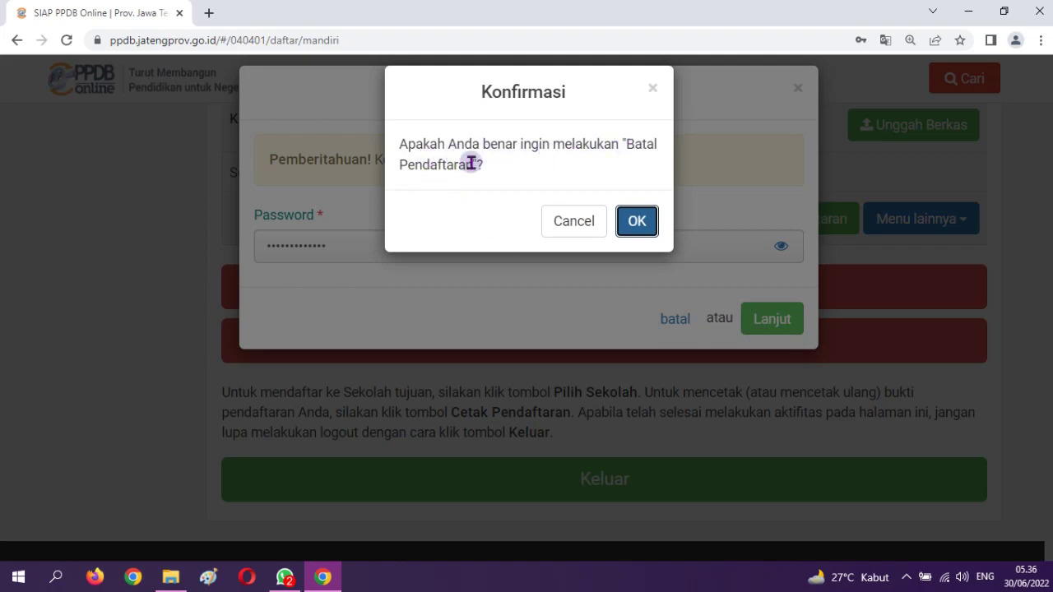
click(638, 228)
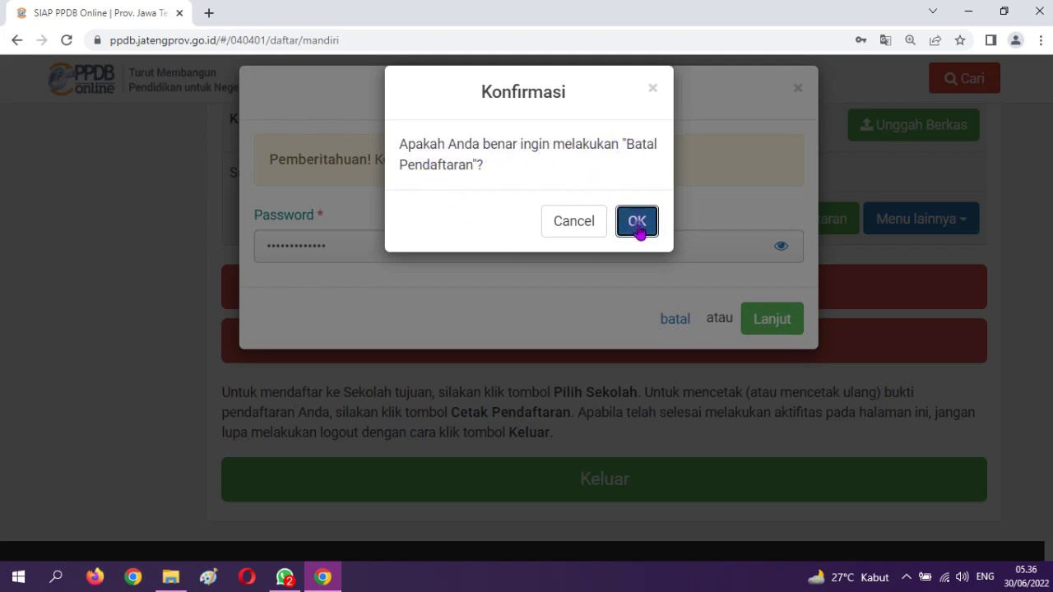
Switch to the Prestasi track, open its Daftar page, and scroll to Kelengkapan Berkas
scroll(617, 321, up, 5)
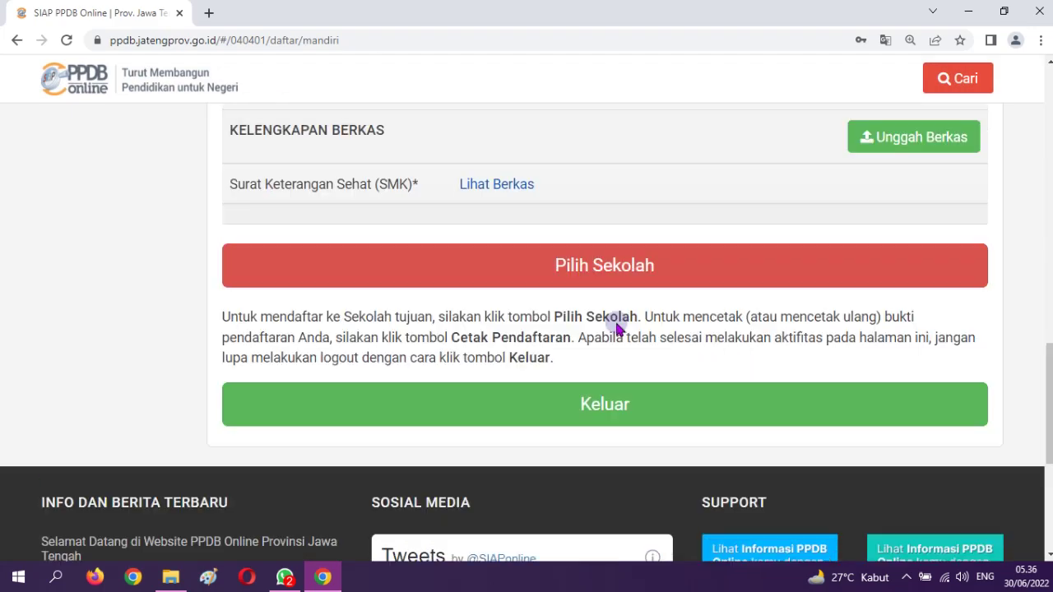
scroll(619, 313, down, 2)
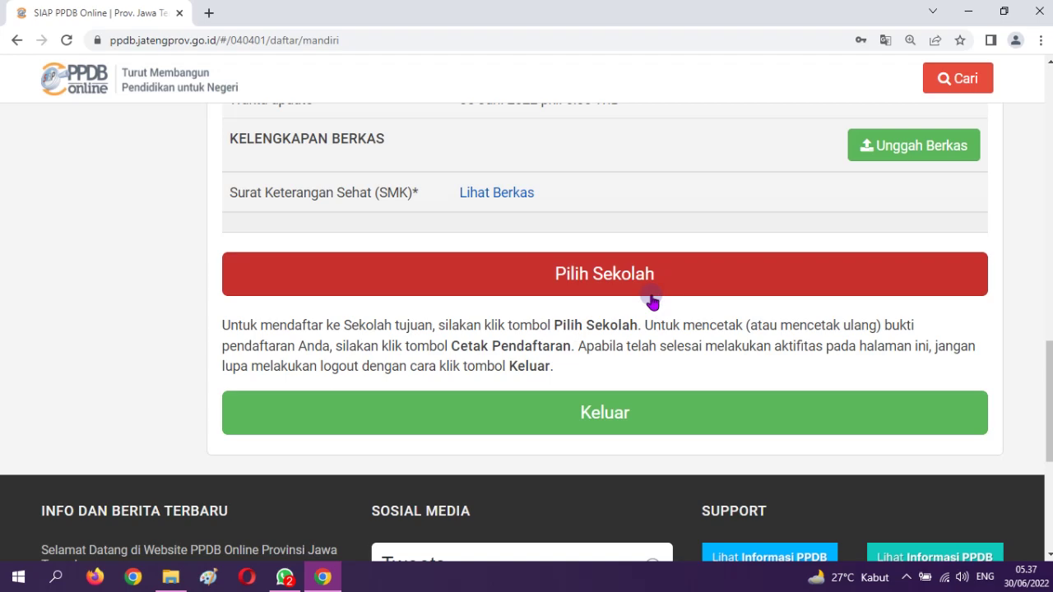
scroll(637, 207, up, 7)
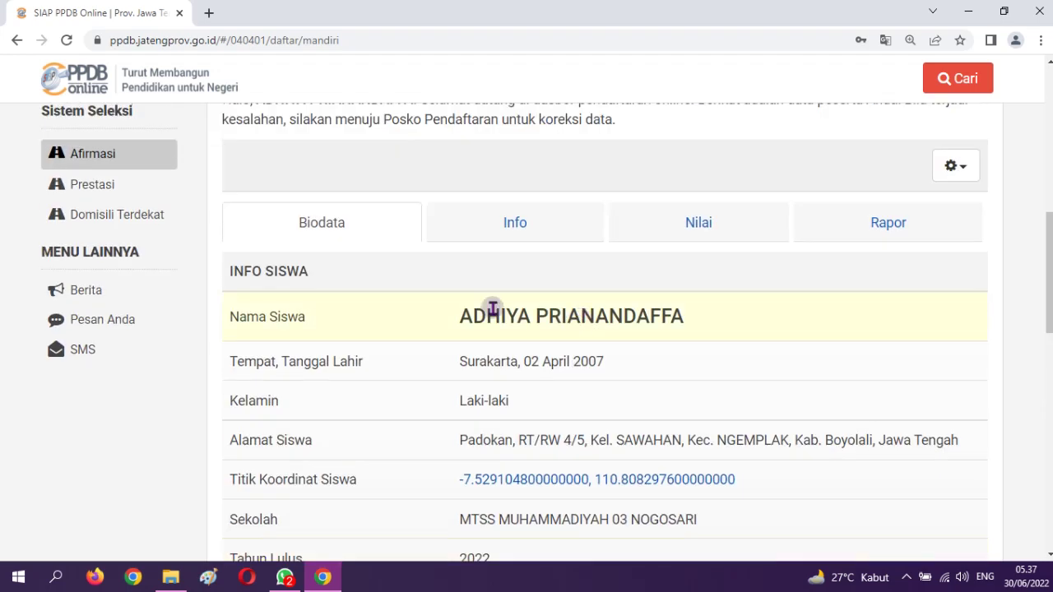
scroll(427, 304, up, 1)
scroll(427, 305, up, 2)
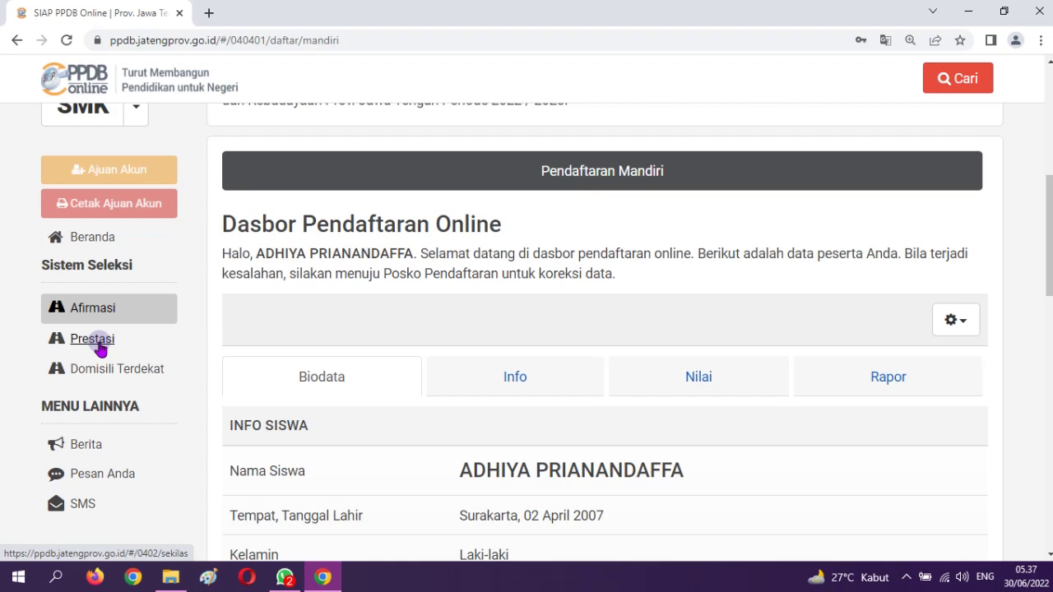
click(92, 339)
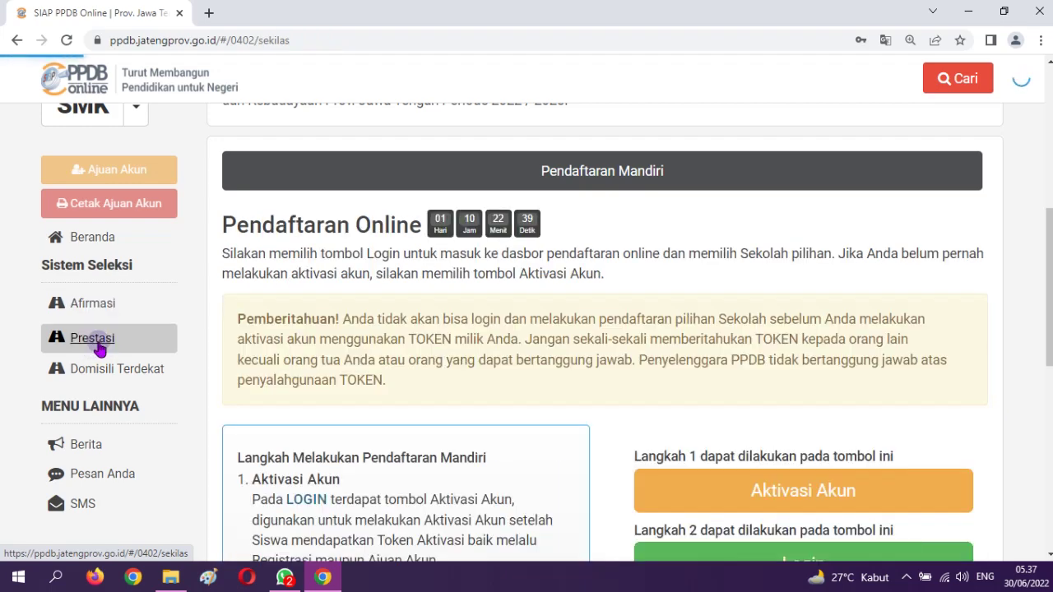
scroll(386, 334, up, 4)
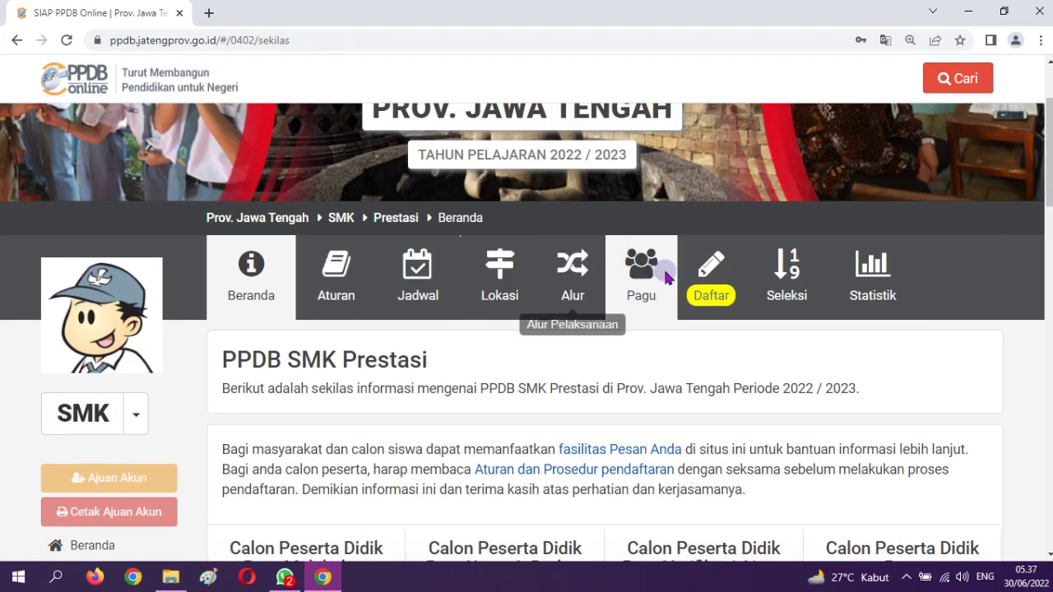
click(707, 278)
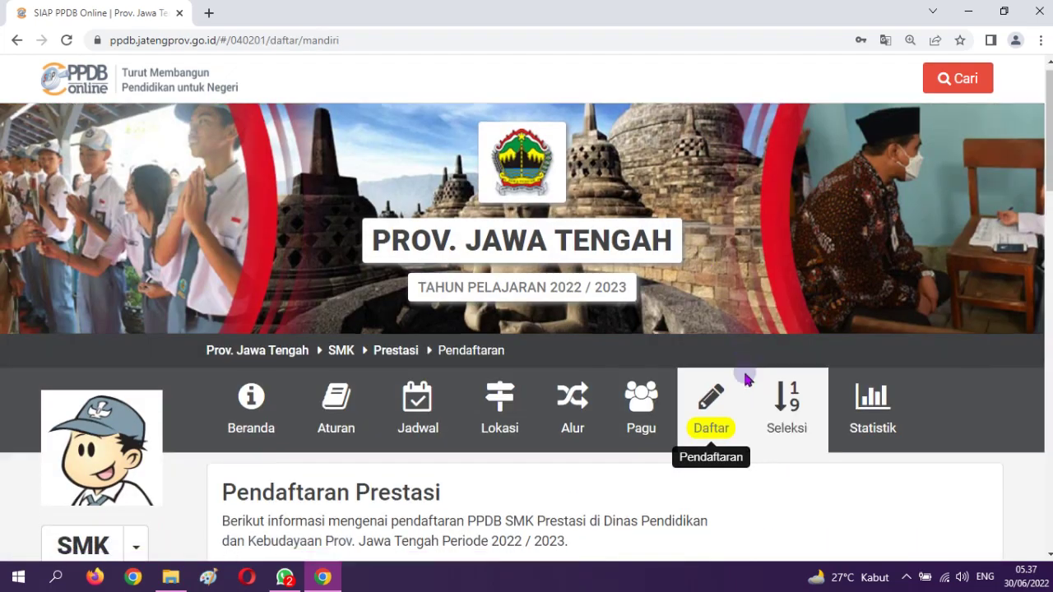
scroll(744, 374, down, 10)
scroll(744, 374, down, 3)
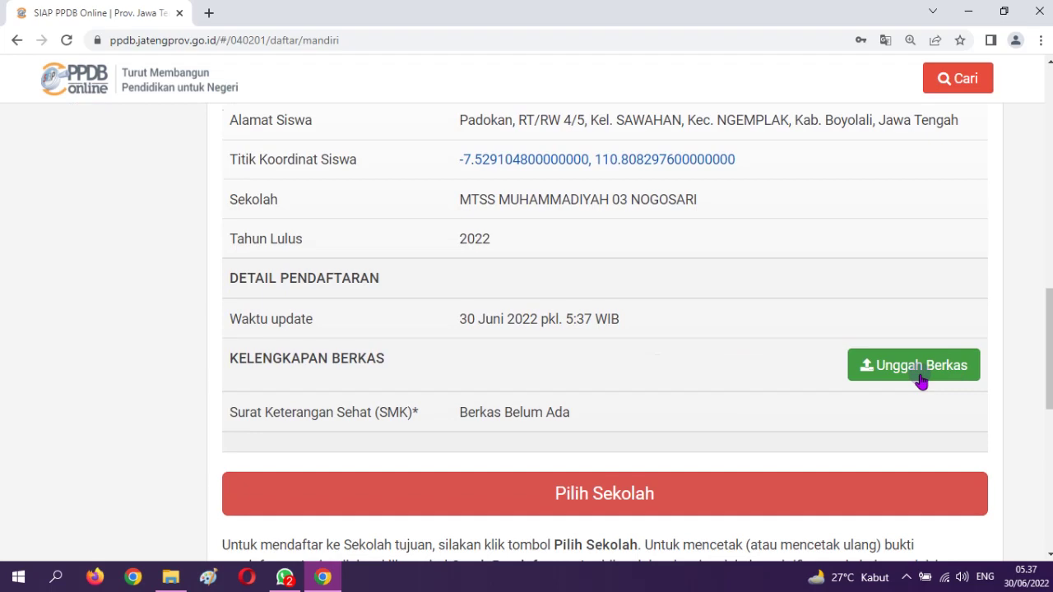
Upload the health certificate JPEG from Downloads as Surat Keterangan Sehat, then return to Beranda
click(921, 371)
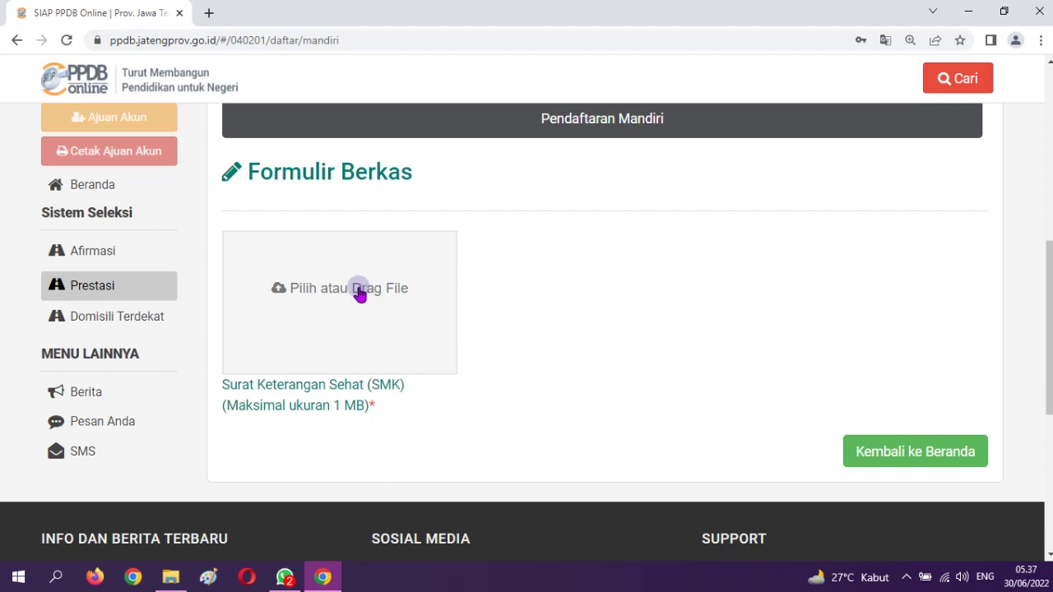
click(359, 295)
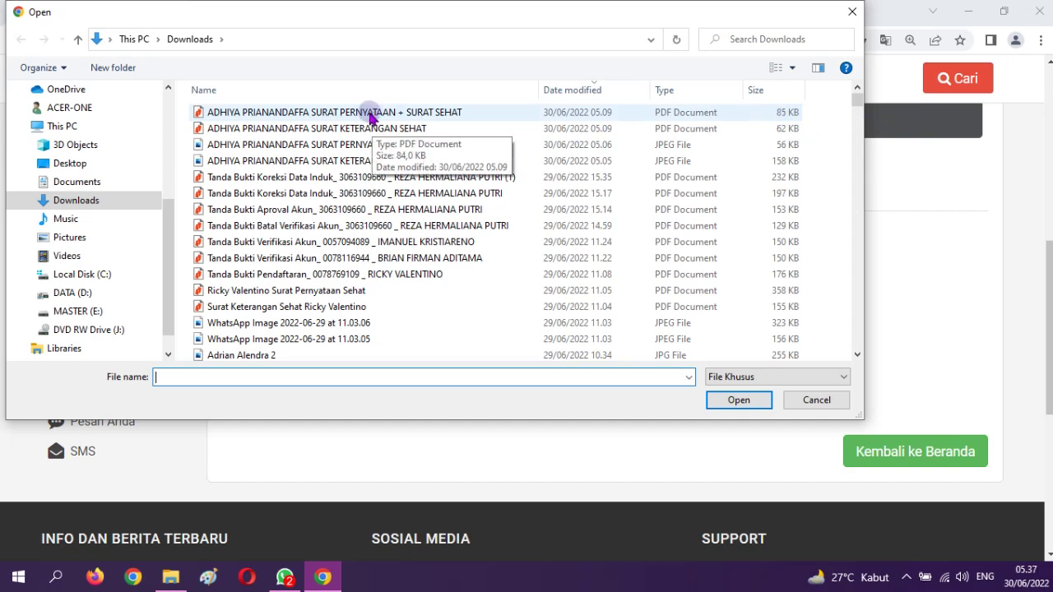
click(372, 118)
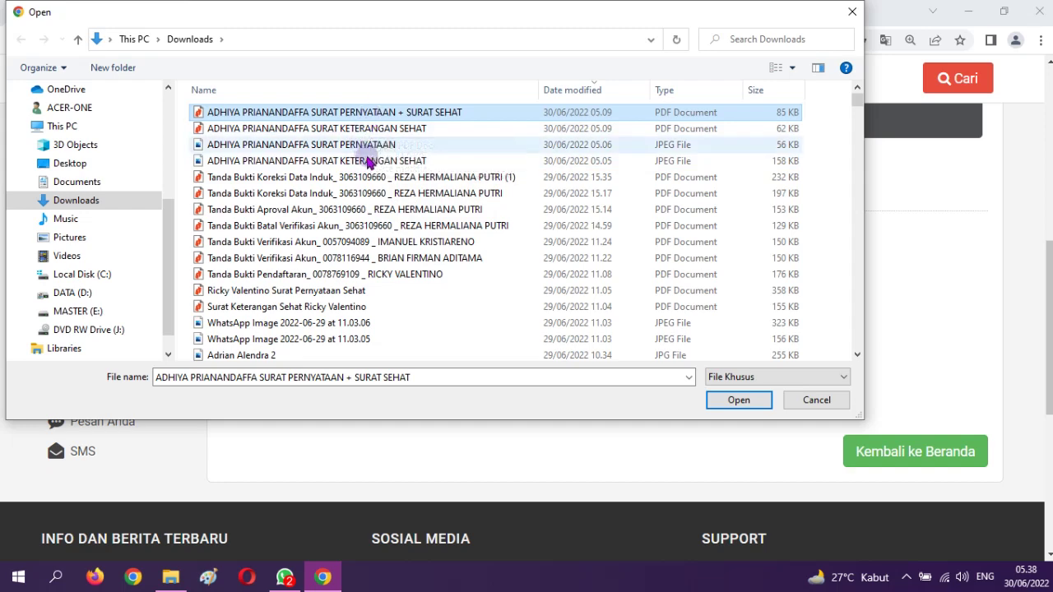
click(817, 409)
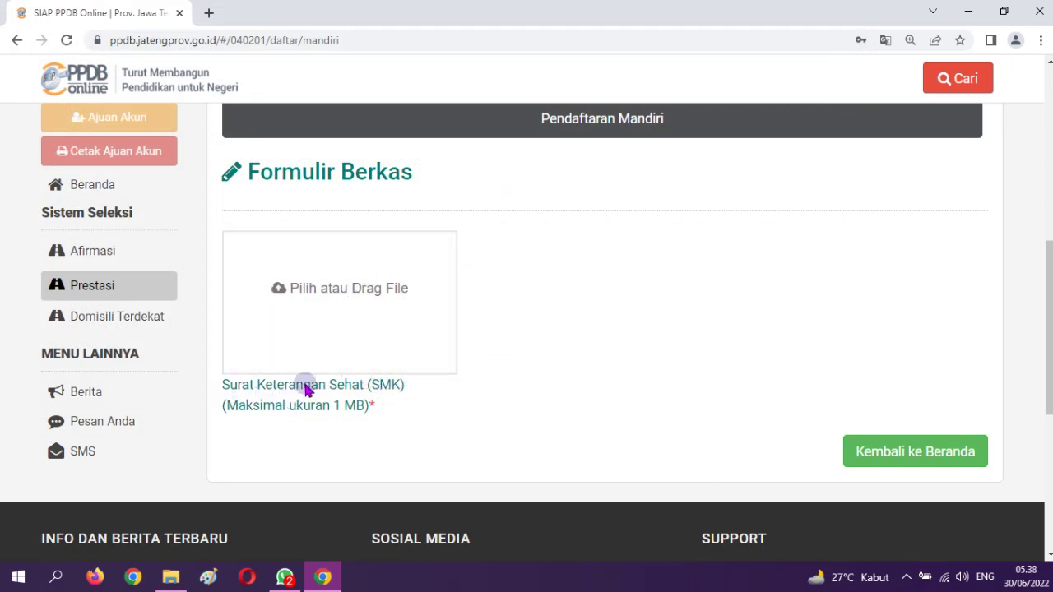
click(343, 294)
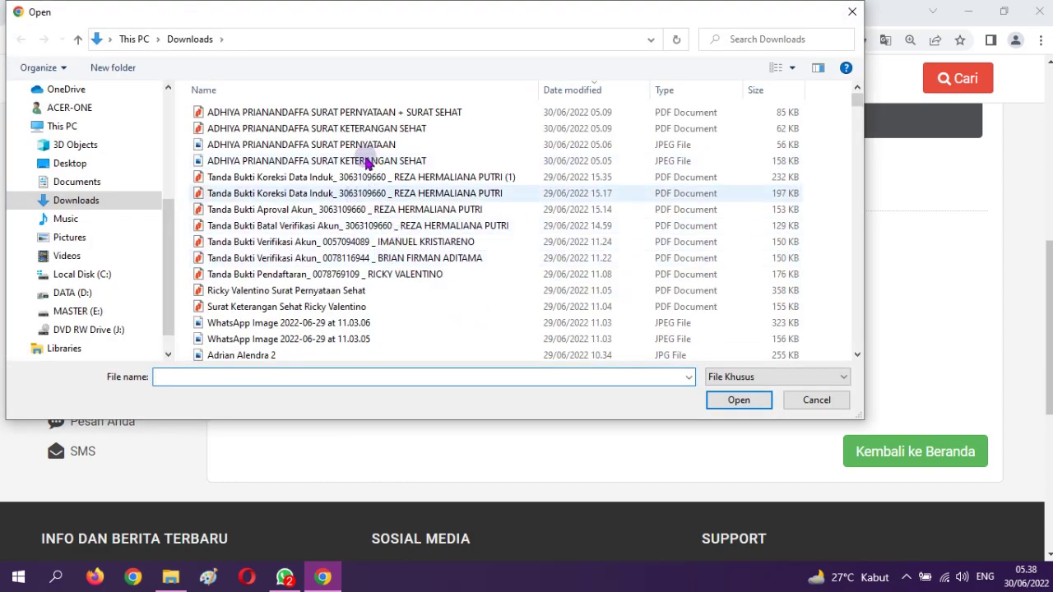
double_click(368, 167)
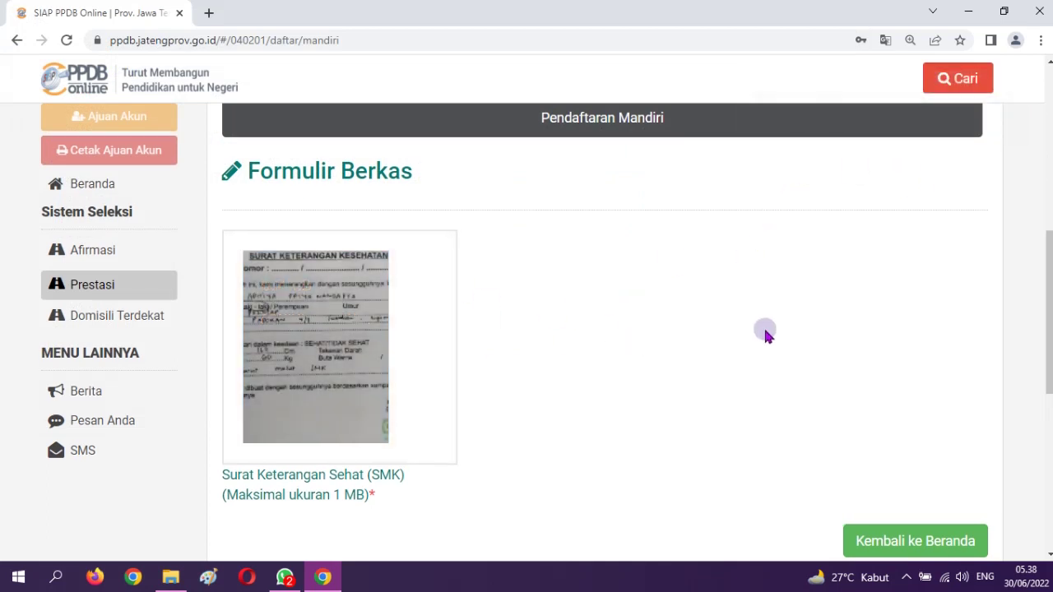
scroll(888, 326, down, 2)
click(887, 320)
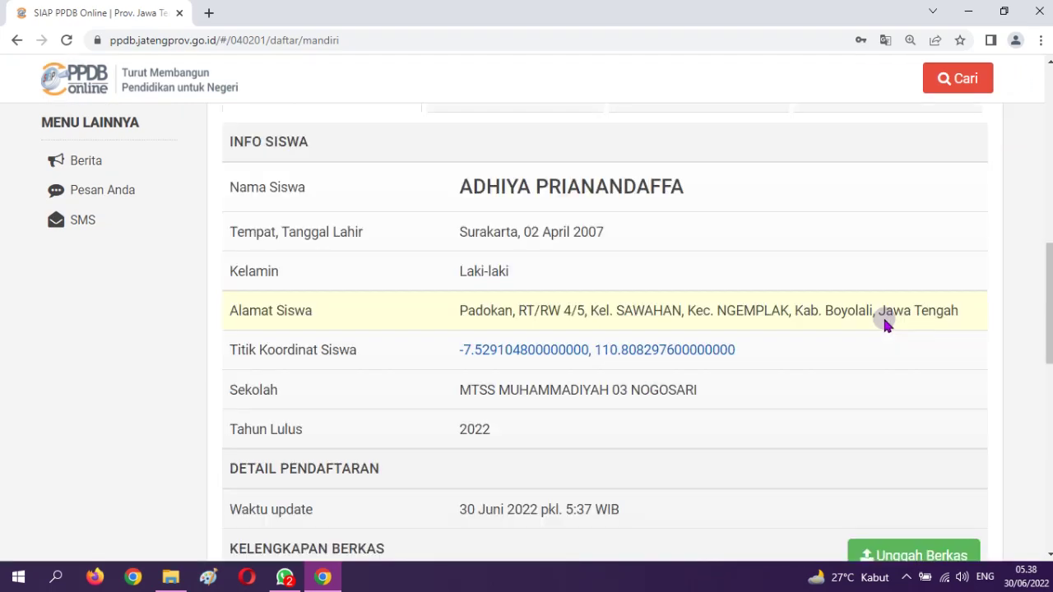
scroll(790, 345, down, 4)
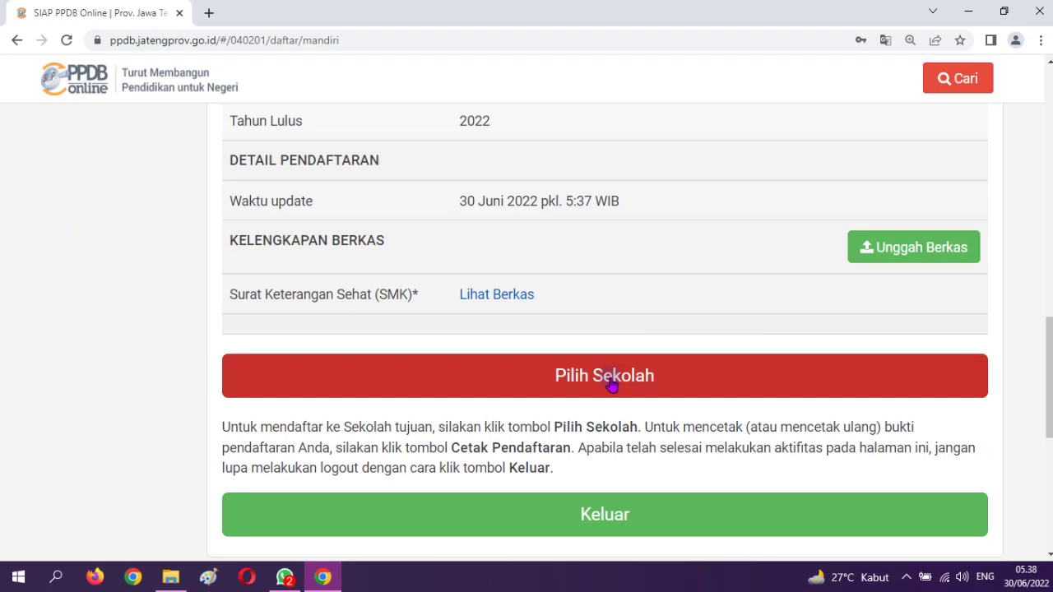
Answer Tidak for Buta Warna, Gangguan Mulut dan Gigi and Gangguan Pendengaran, then continue
click(611, 385)
scroll(604, 387, up, 5)
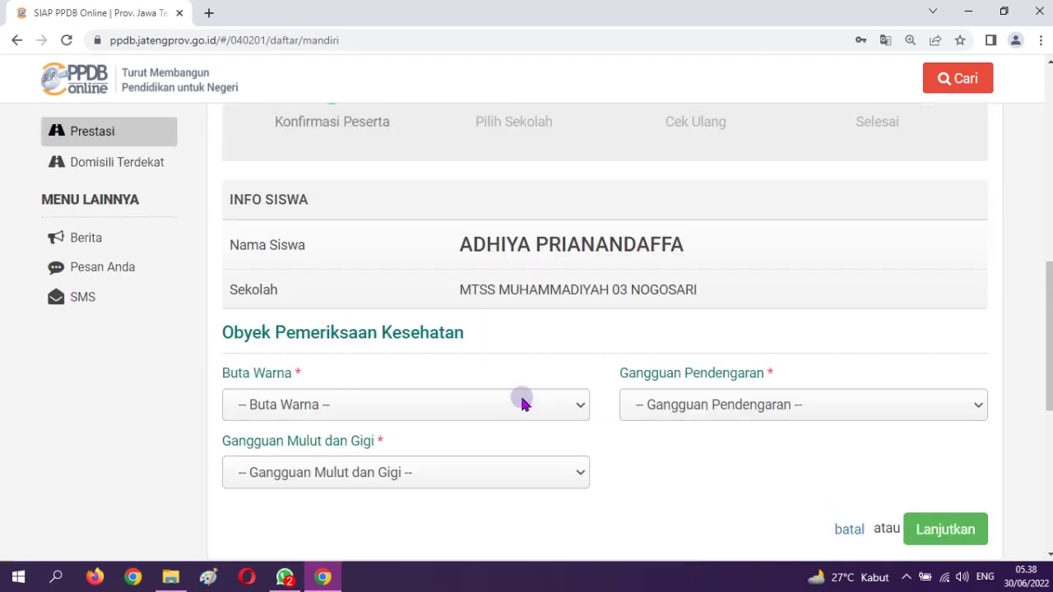
scroll(522, 401, up, 2)
scroll(522, 395, down, 3)
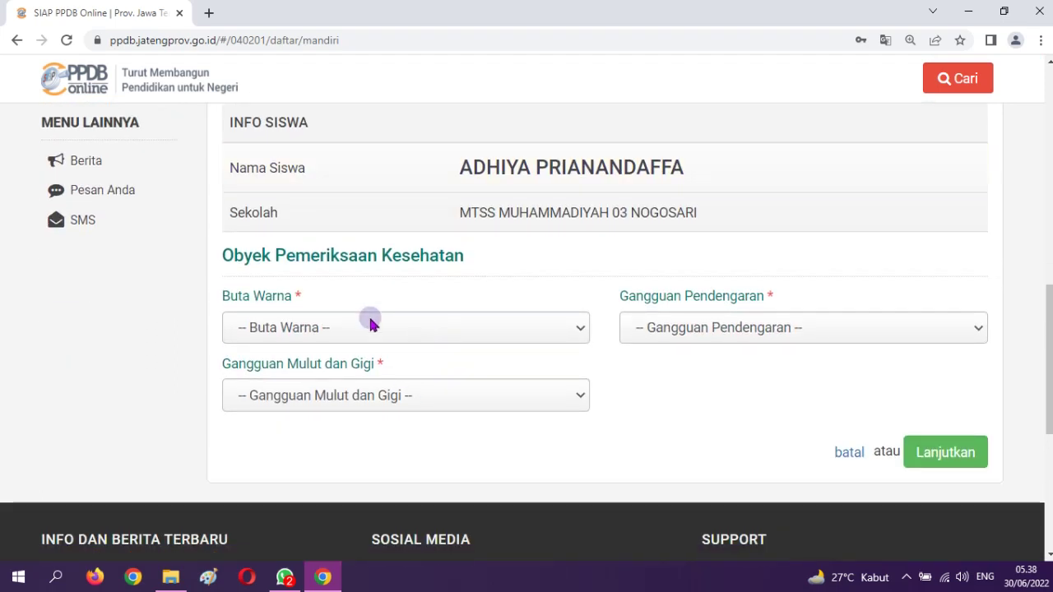
click(309, 337)
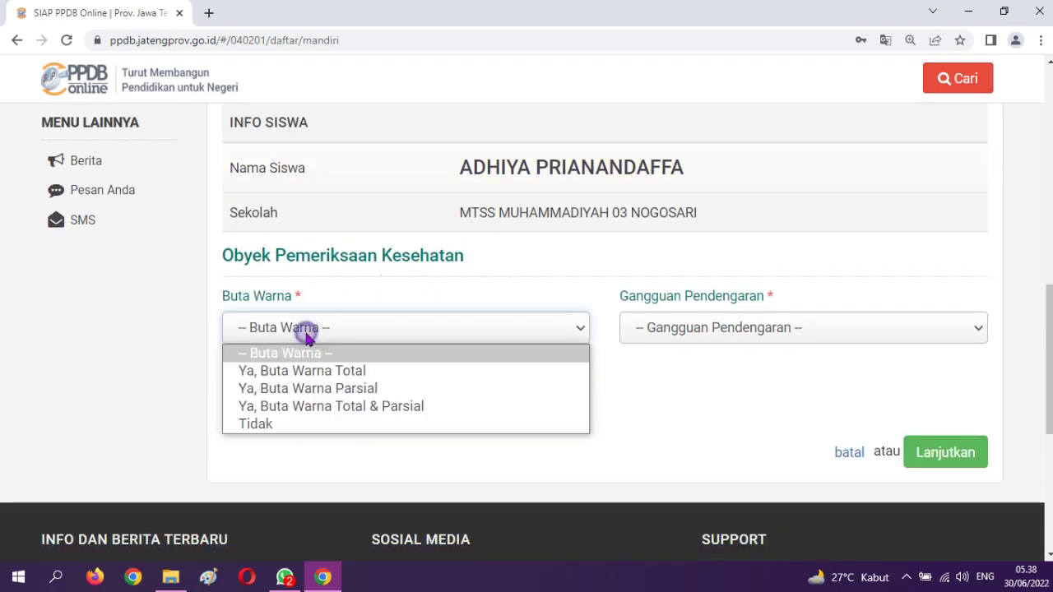
click(262, 425)
click(270, 398)
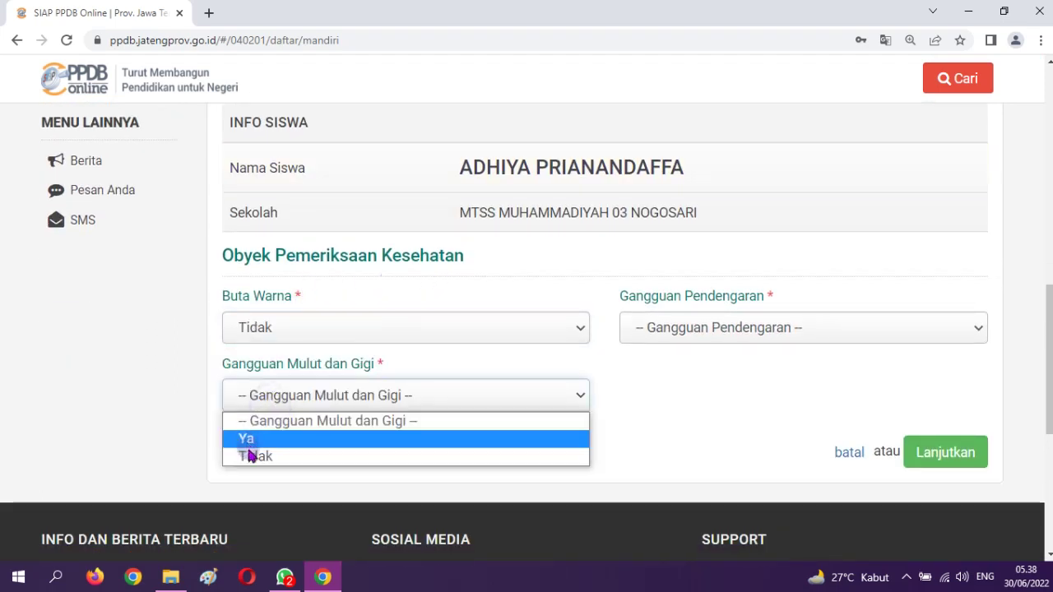
click(251, 456)
click(673, 333)
click(667, 392)
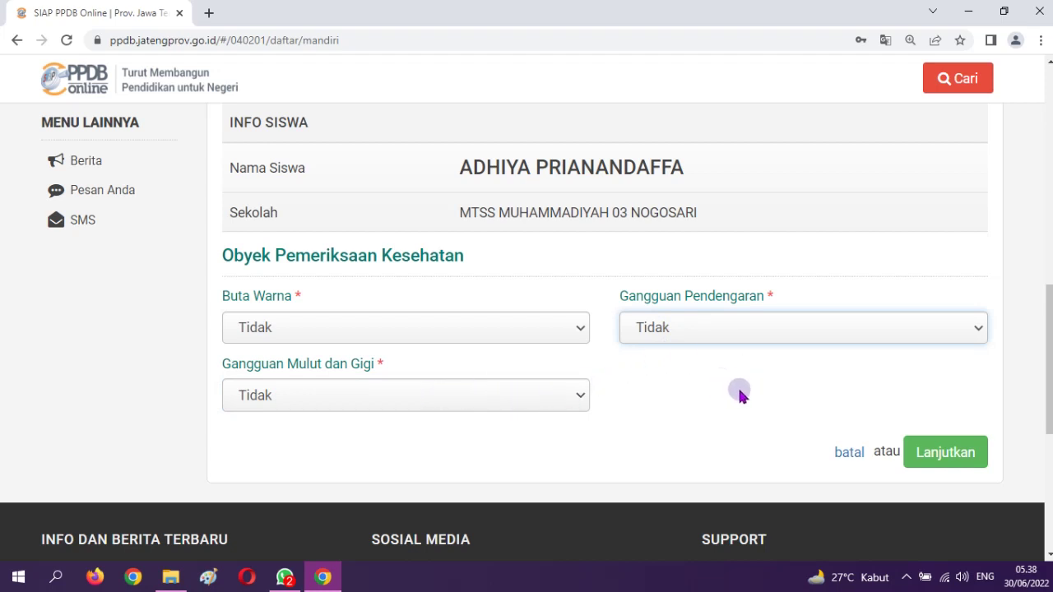
click(939, 453)
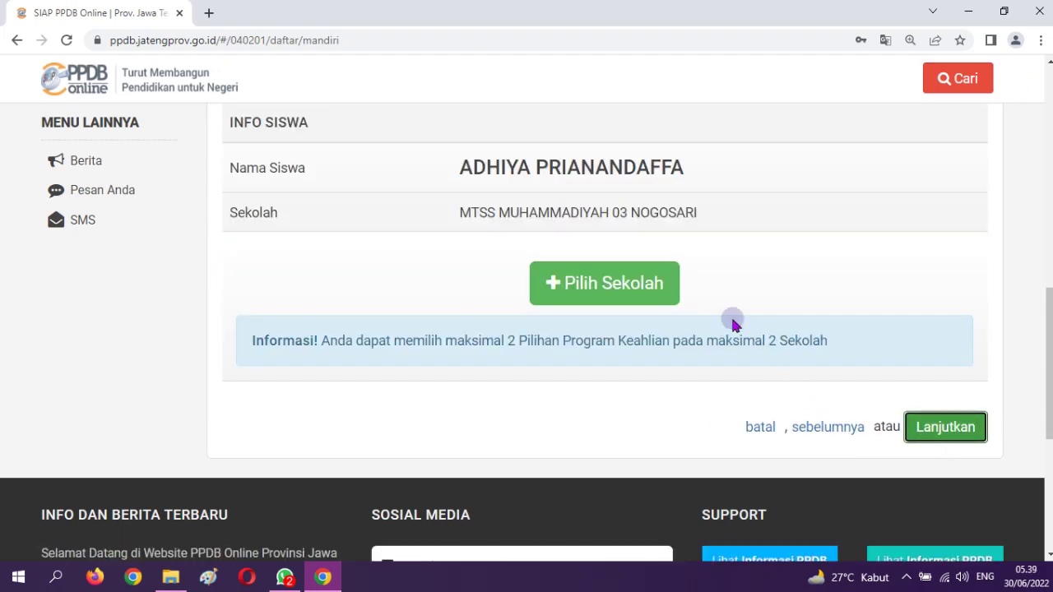
Search for SMKN 5 Surakarta and save Teknik Konstruksi dan Perumahan as the first choice
click(639, 291)
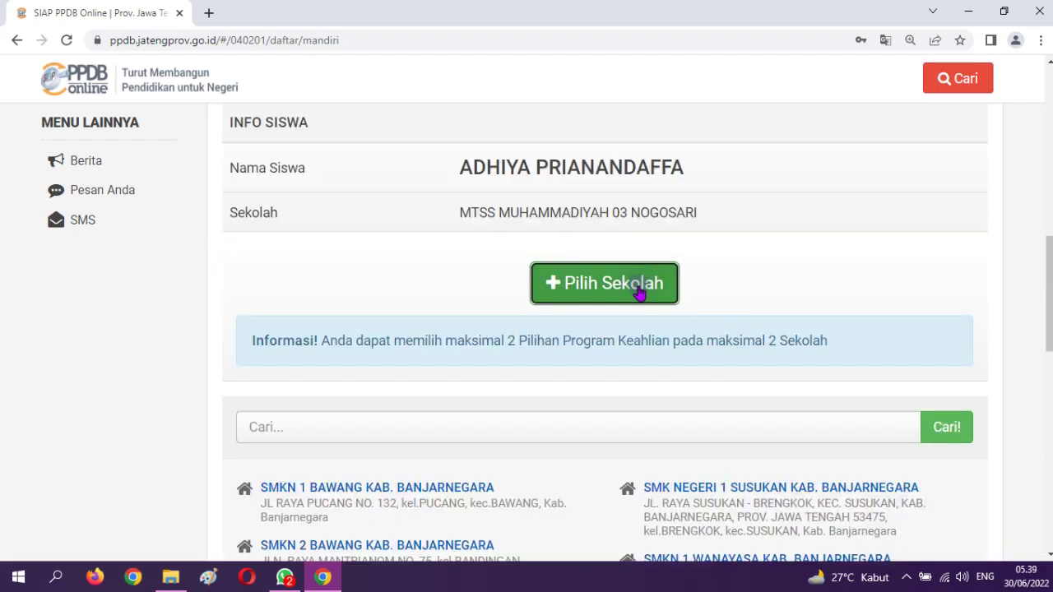
click(331, 440)
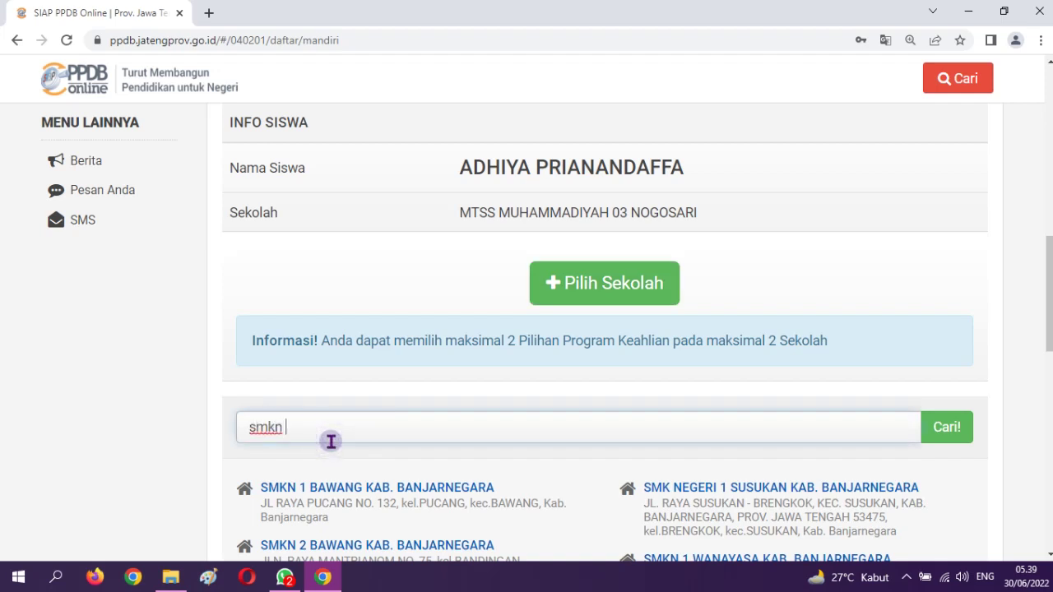
text(smkn 5 surakarta)
click(937, 436)
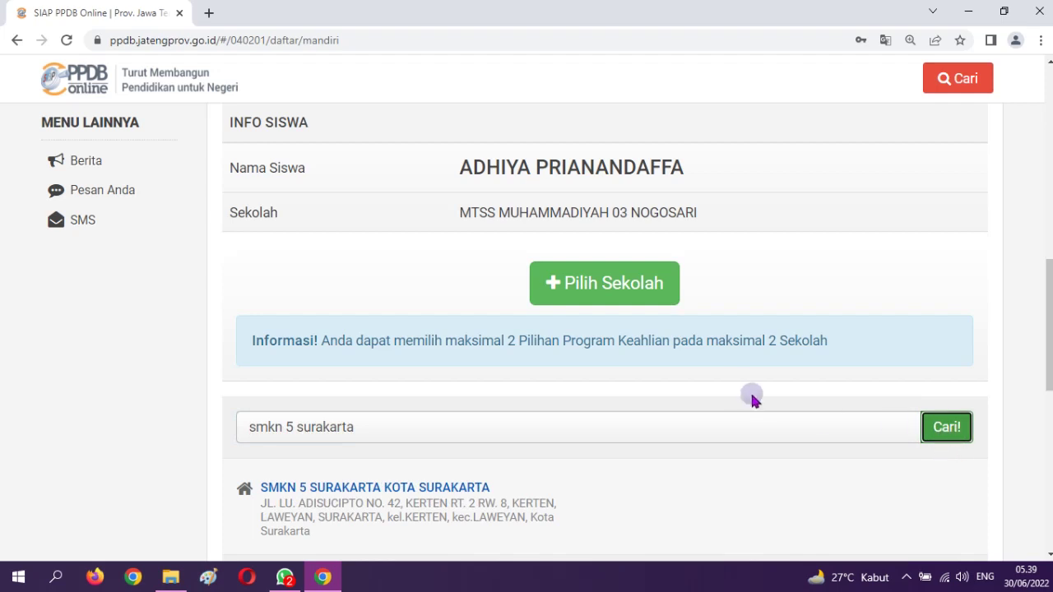
scroll(744, 403, down, 1)
click(453, 414)
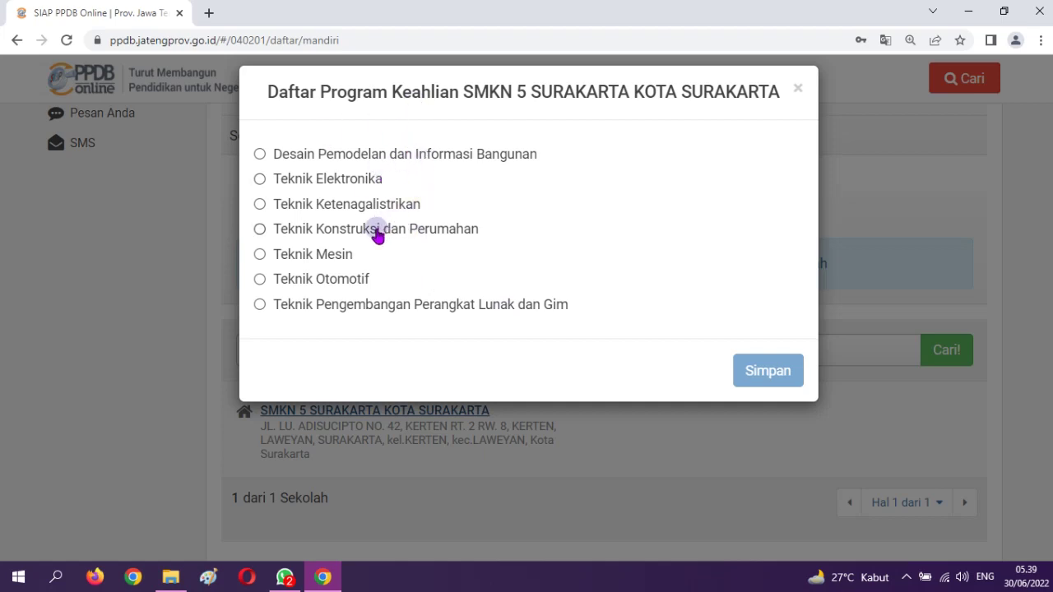
click(378, 235)
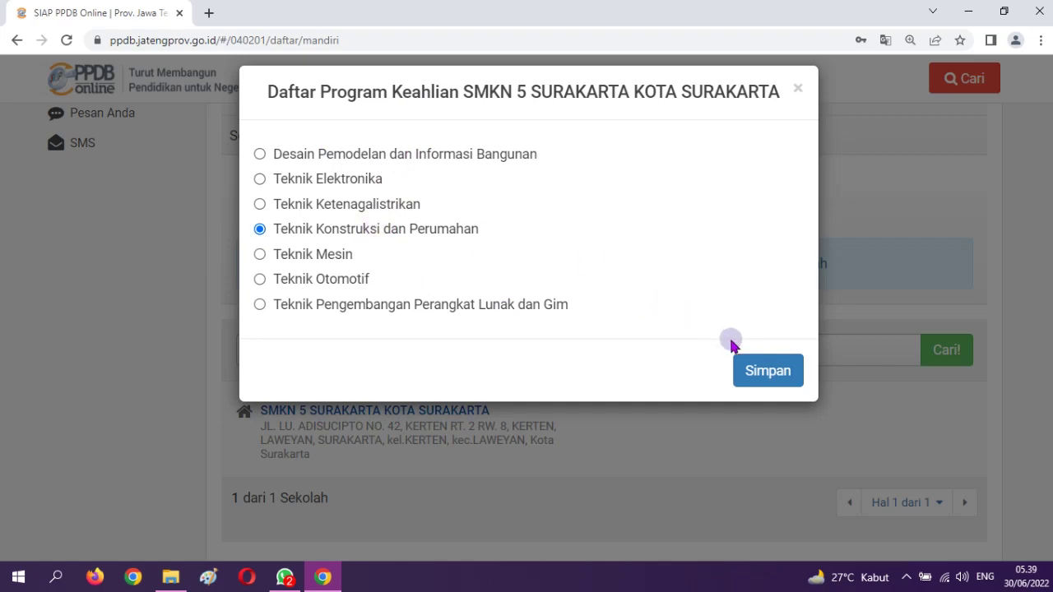
click(764, 372)
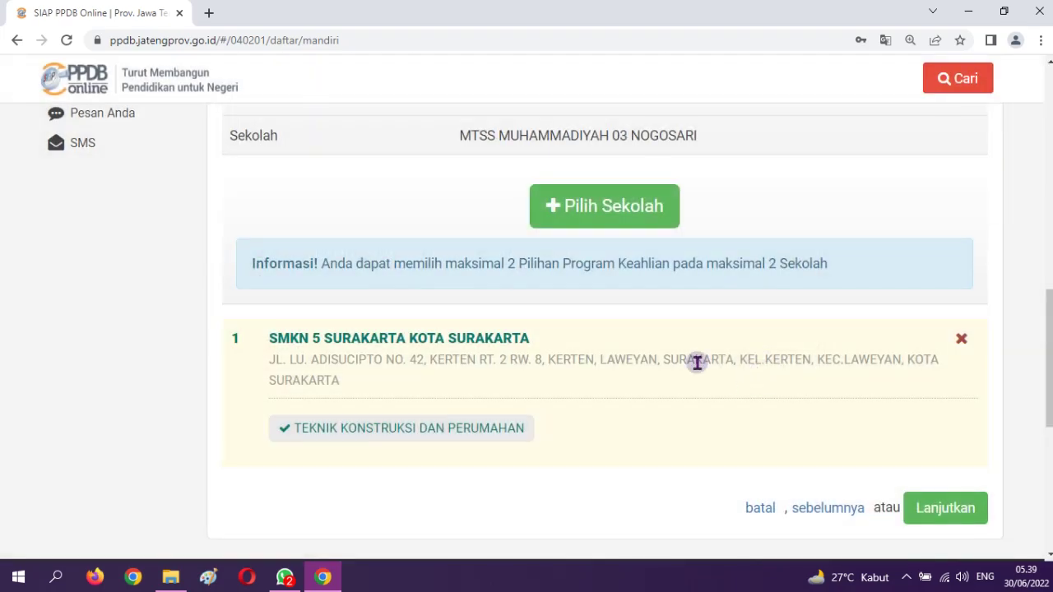
Save Teknik Elektronika at SMKN 5 Surakarta as the second program choice
scroll(696, 360, down, 2)
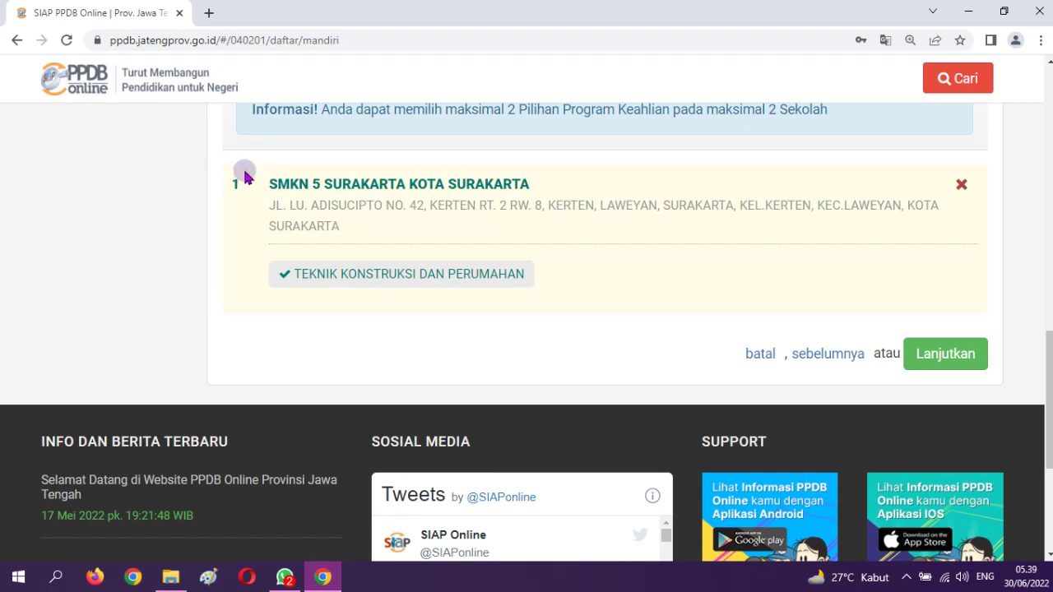
scroll(728, 260, up, 2)
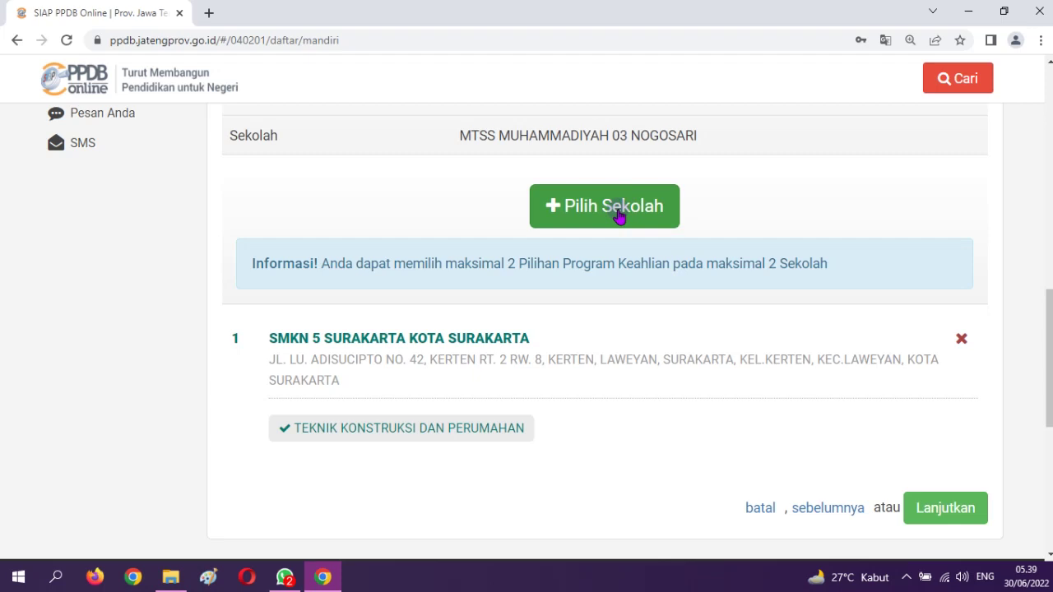
click(619, 215)
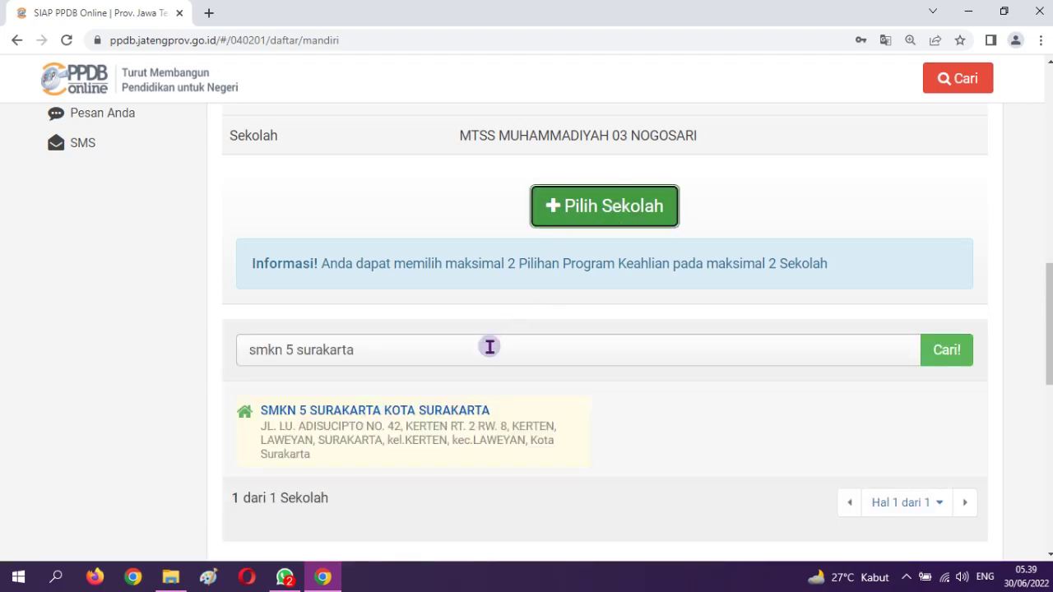
click(462, 416)
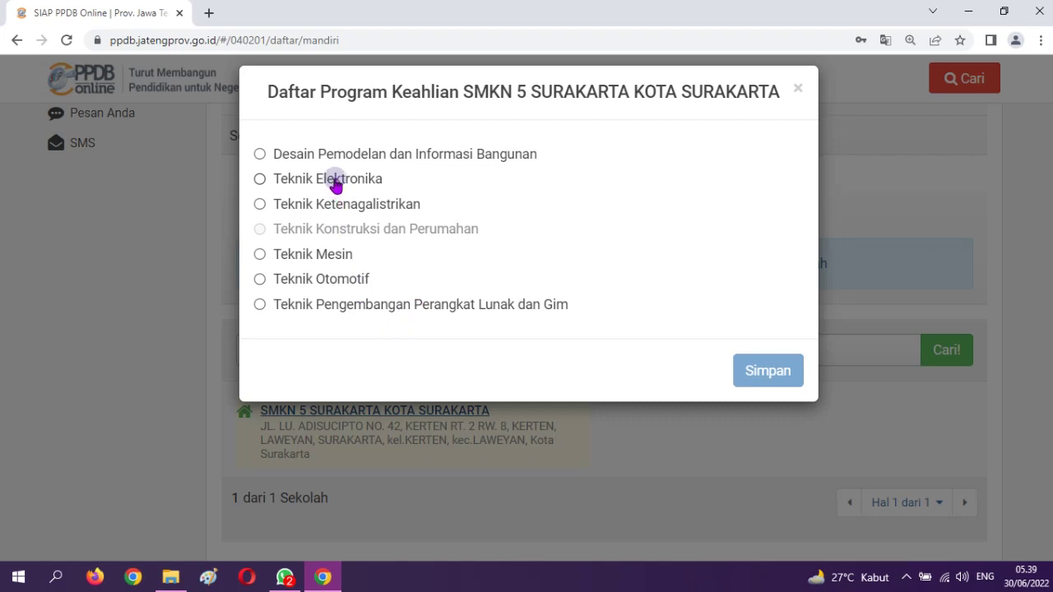
click(334, 182)
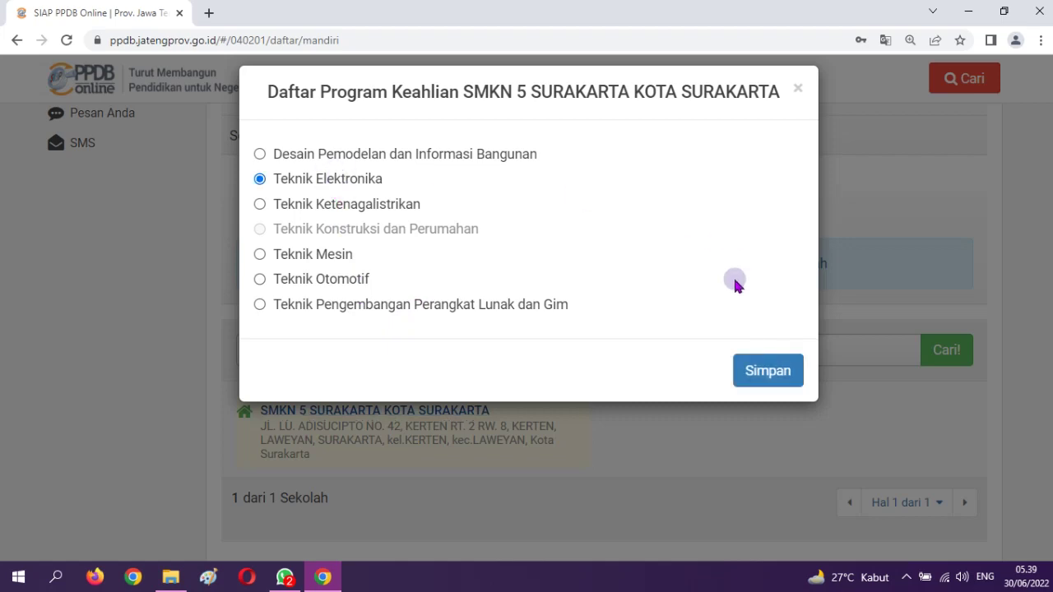
click(777, 371)
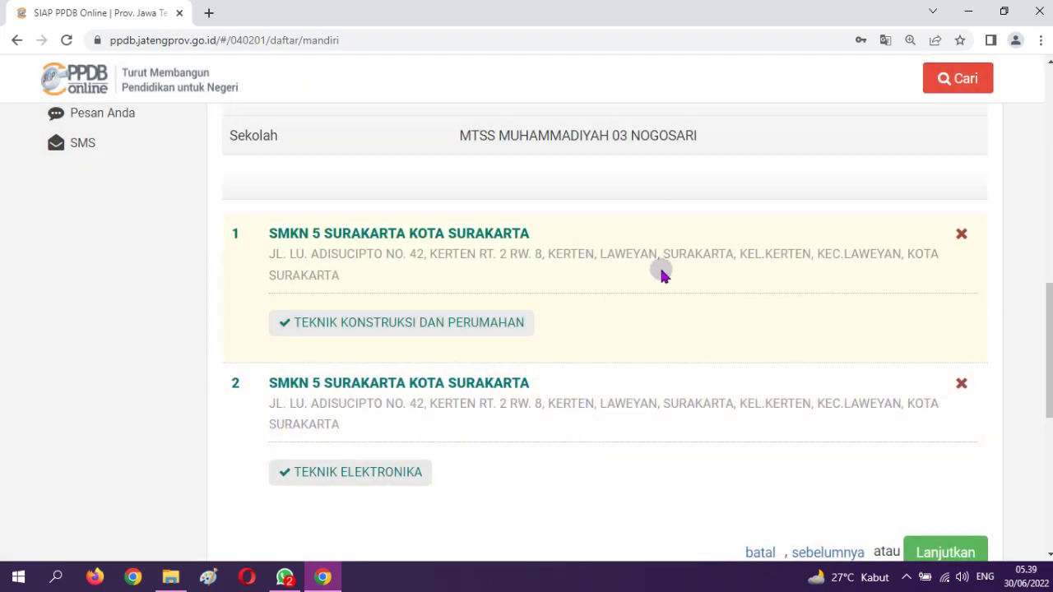
Continue to the confirmation summary listing both SMKN 5 Surakarta programs
scroll(663, 272, up, 3)
scroll(667, 297, down, 6)
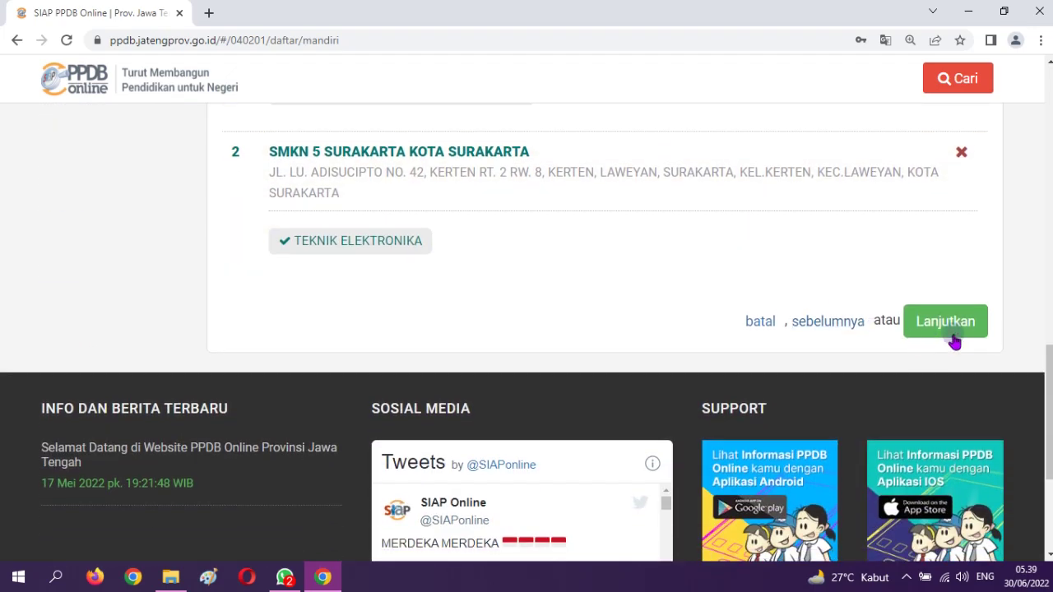
click(964, 330)
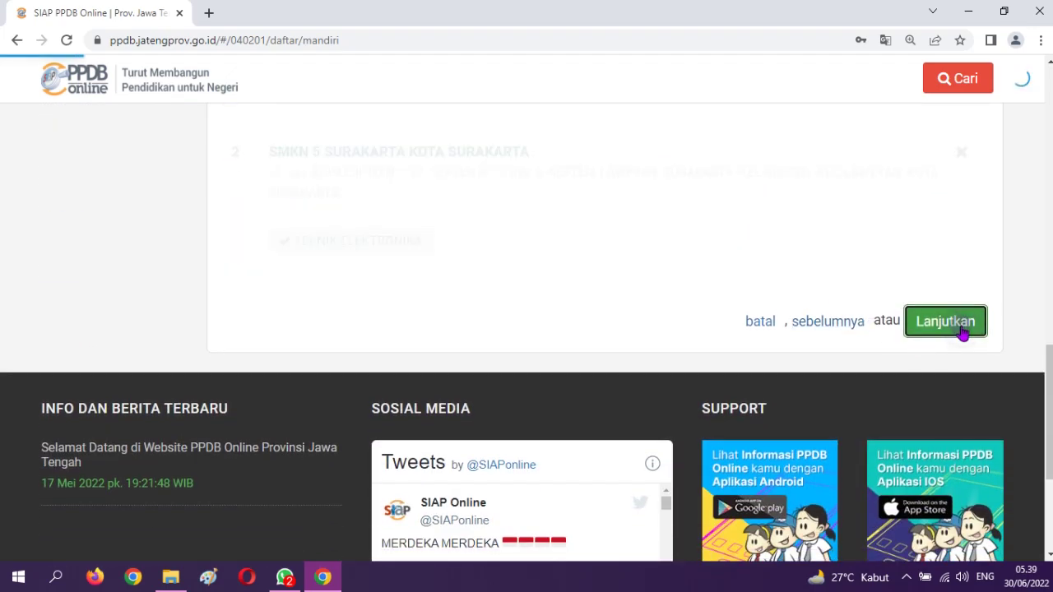
scroll(594, 301, up, 4)
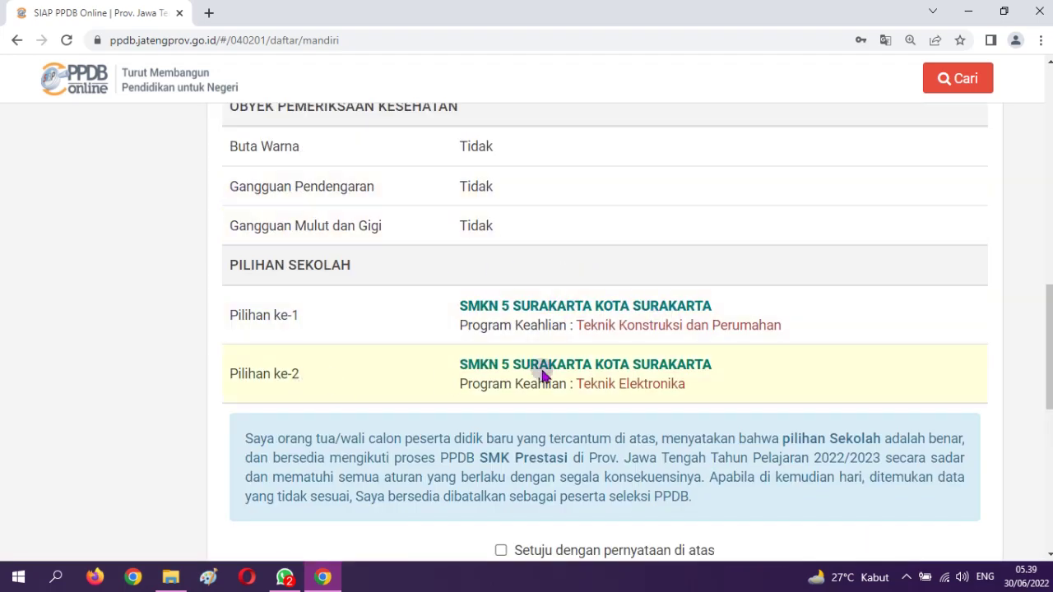
Tick 'Setuju dengan pernyataan di atas' and submit the Prestasi registration
scroll(585, 267, up, 2)
scroll(585, 279, down, 4)
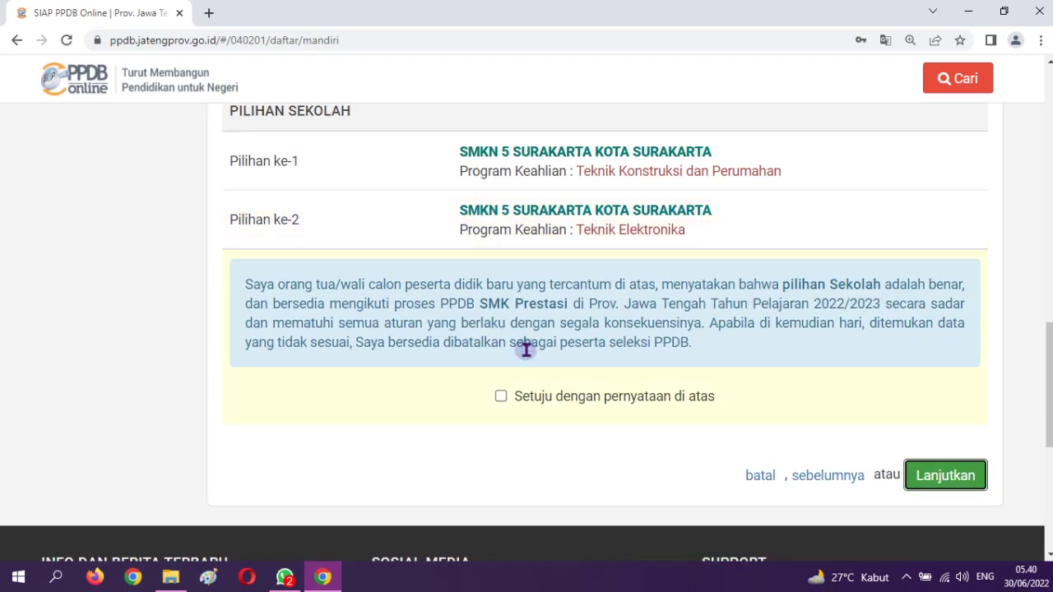
click(502, 396)
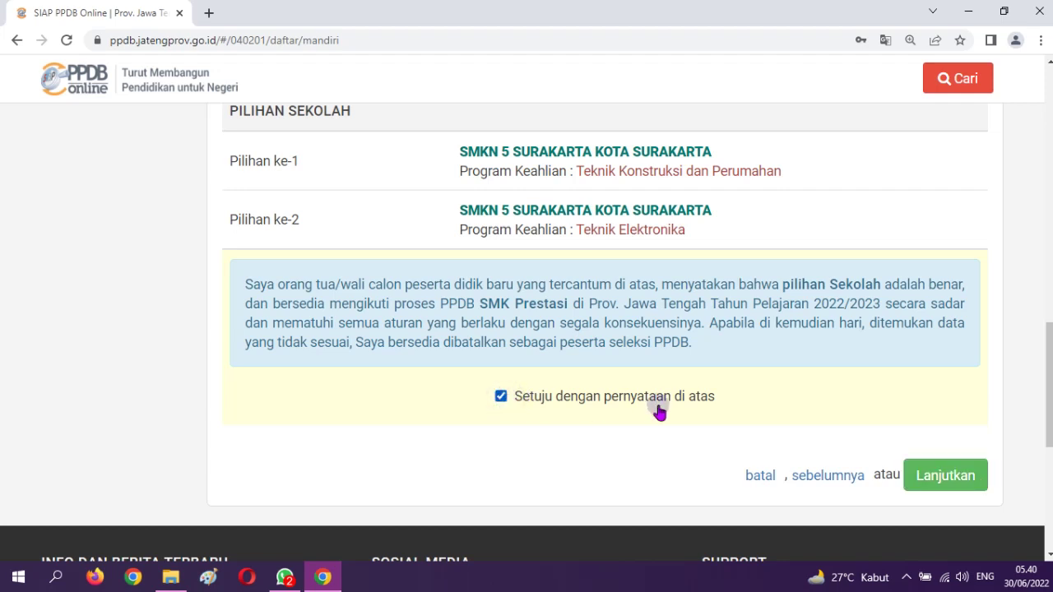
click(945, 475)
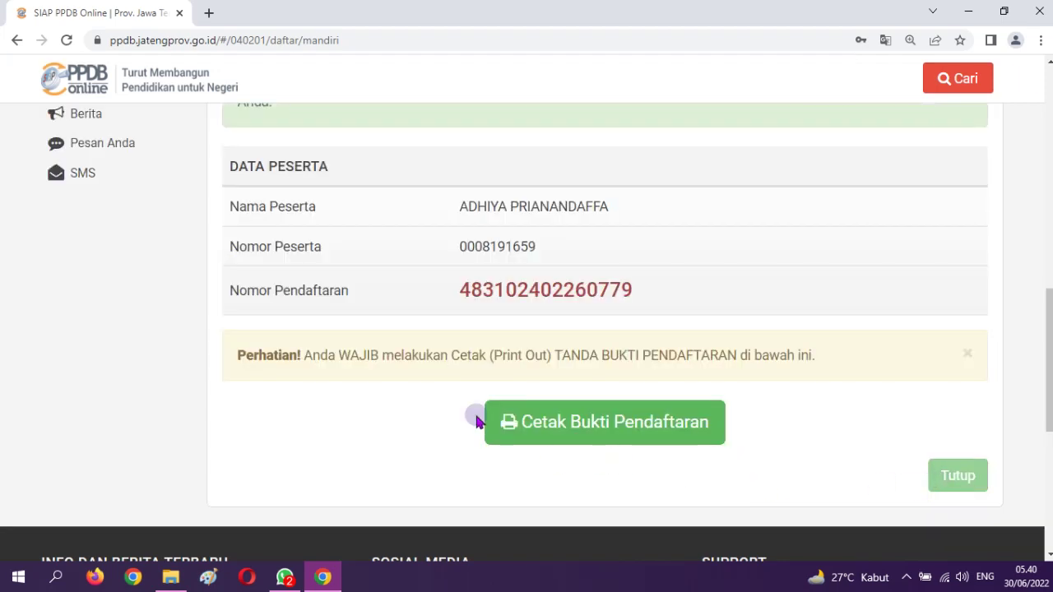
Open the Tanda Bukti Pendaftaran receipt with its print preview via Cetak Bukti Pendaftaran
scroll(466, 362, up, 1)
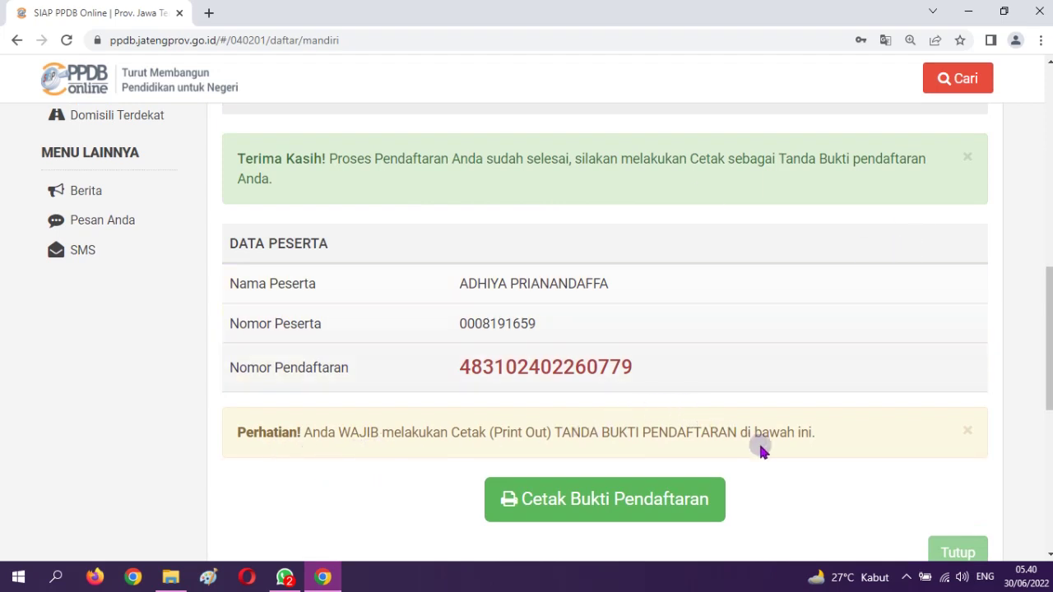
click(659, 508)
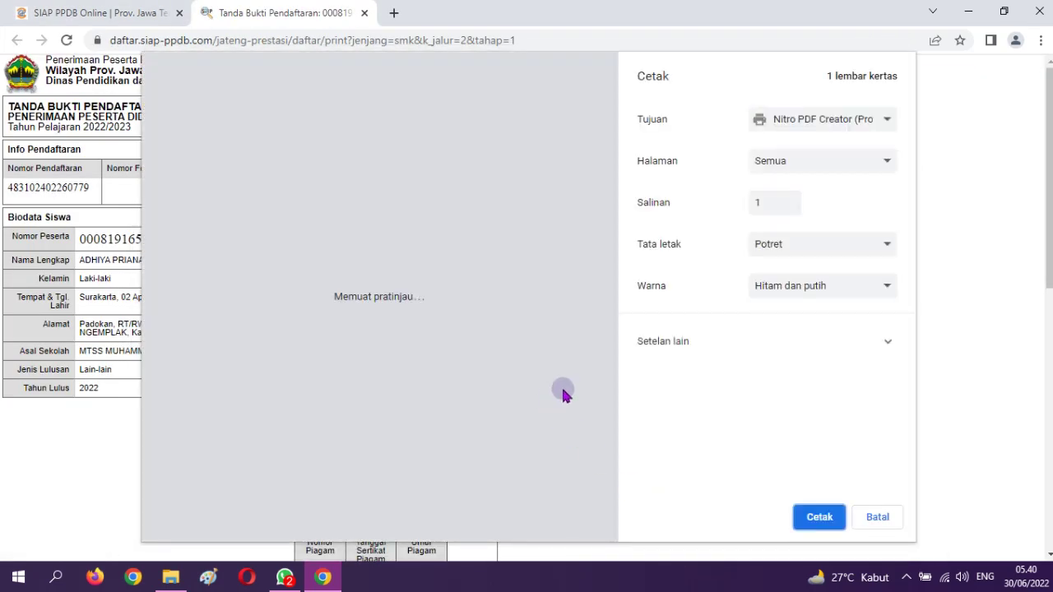
Print the receipt to PDF, saving it with ' prestasi' appended instead of overwriting
click(819, 519)
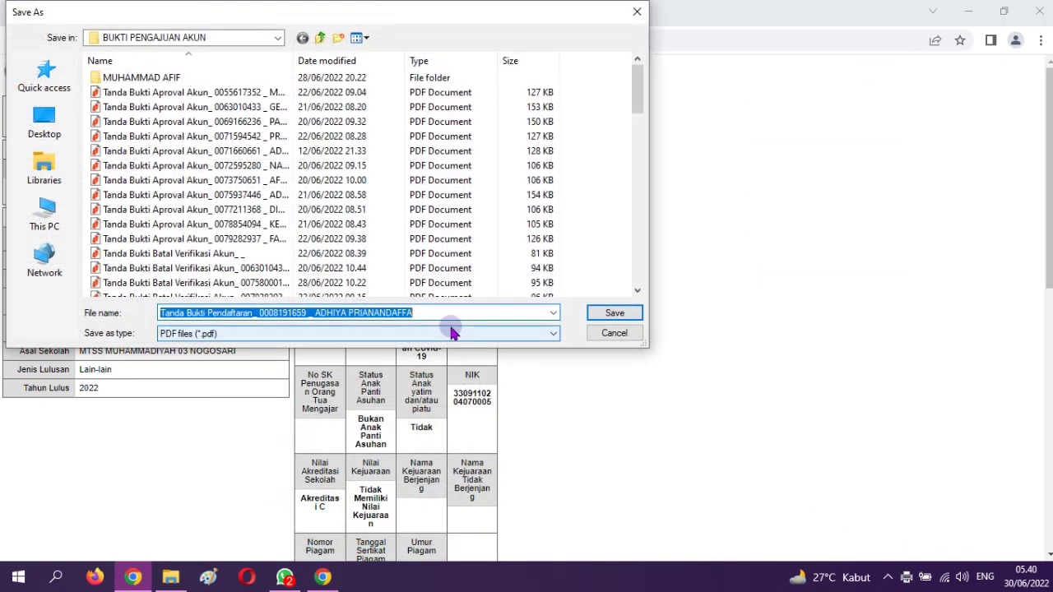
click(615, 314)
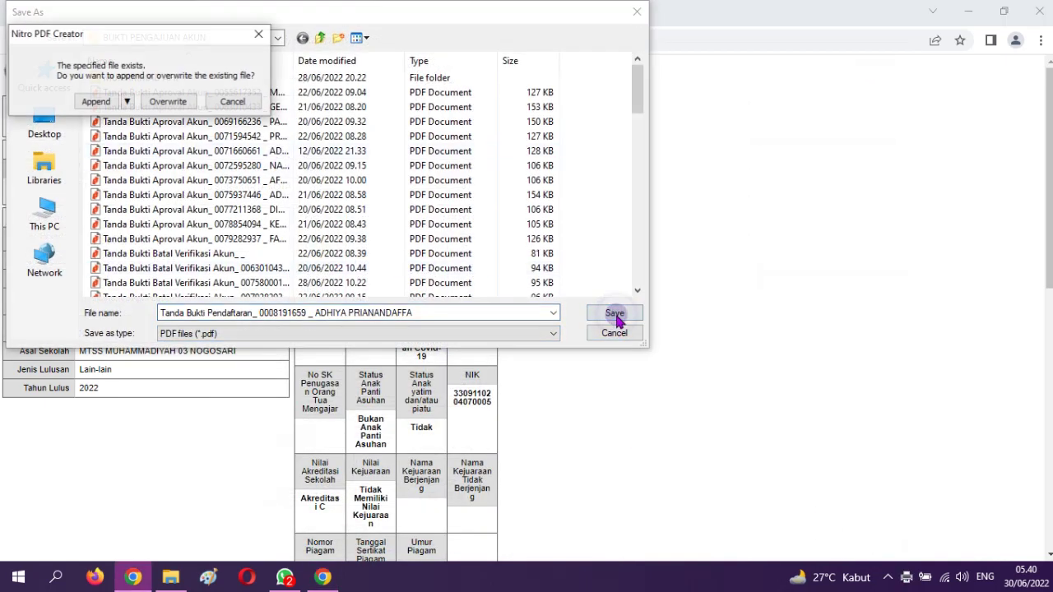
click(233, 101)
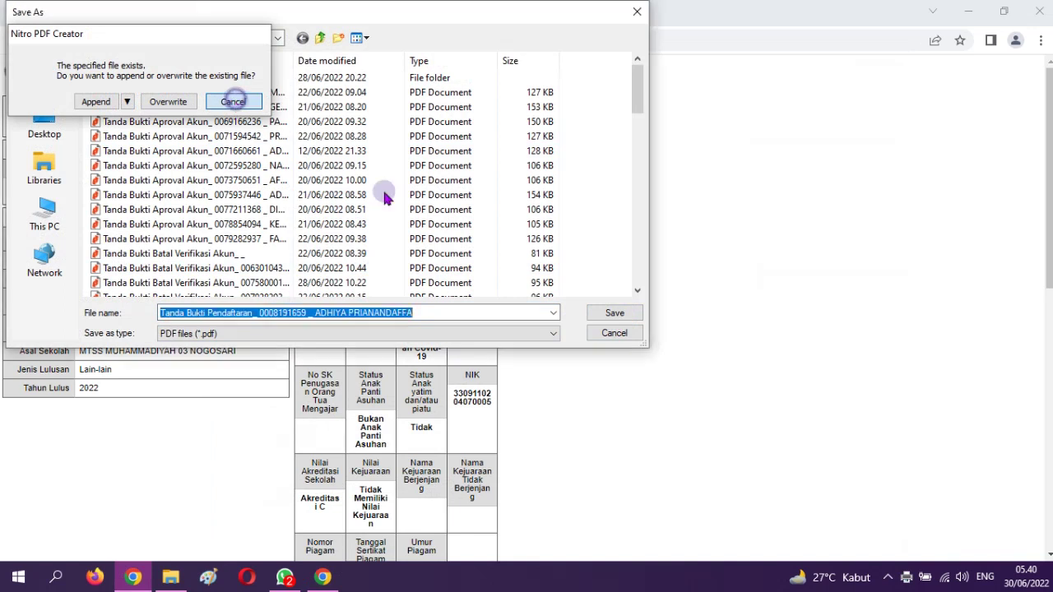
click(445, 319)
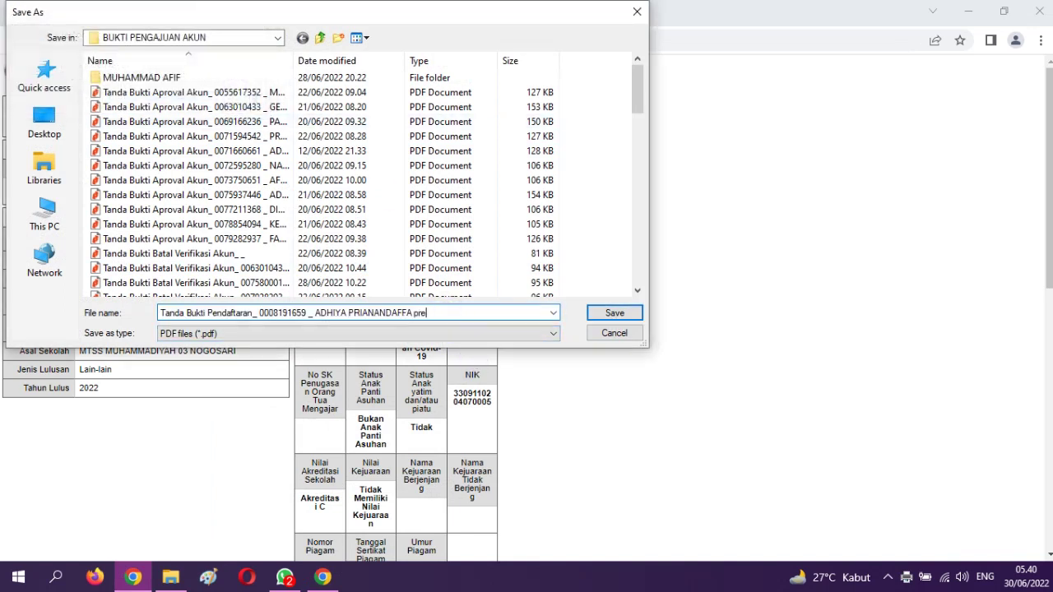
click(616, 313)
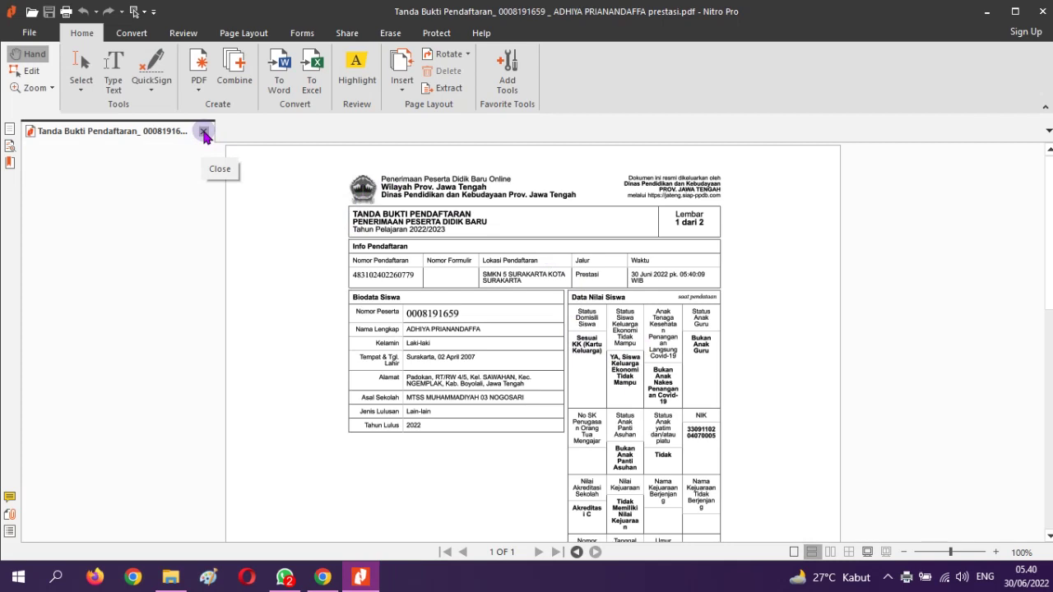
Close the prestasi receipt PDF in Nitro Pro and return to Chrome's receipt tab
click(203, 133)
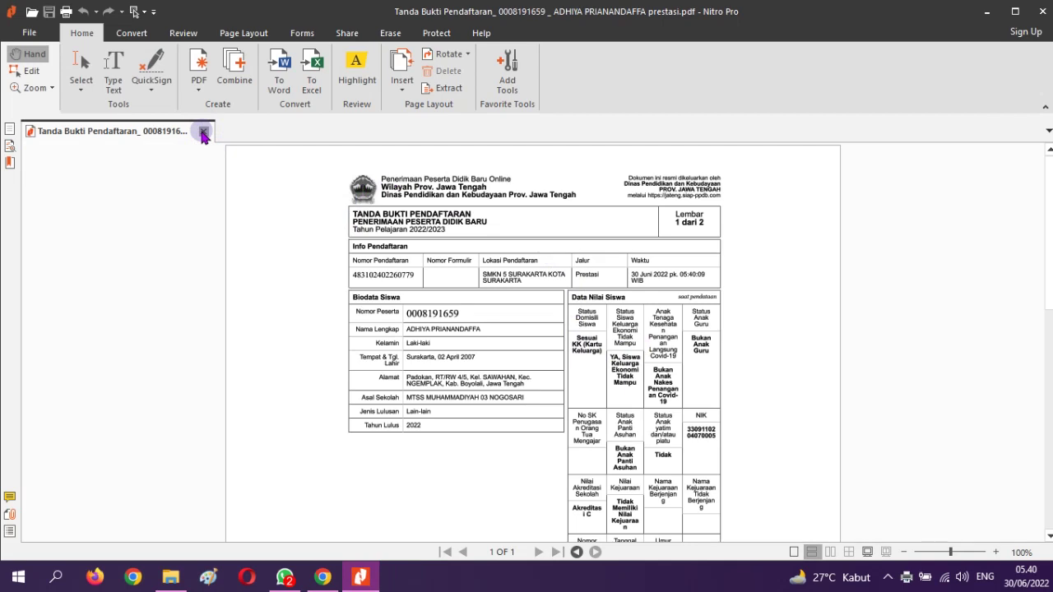
click(203, 133)
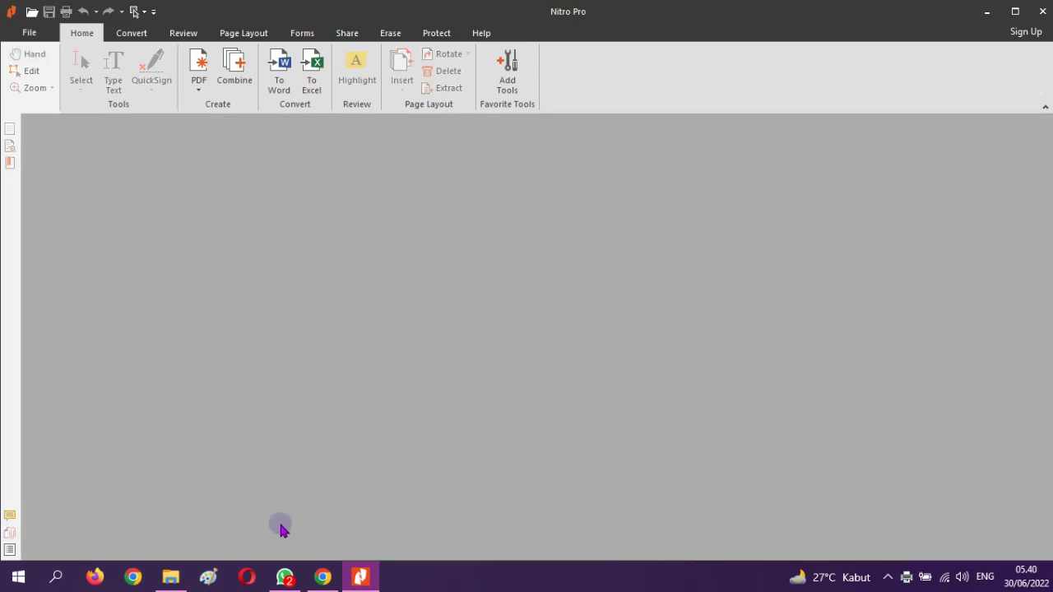
click(323, 577)
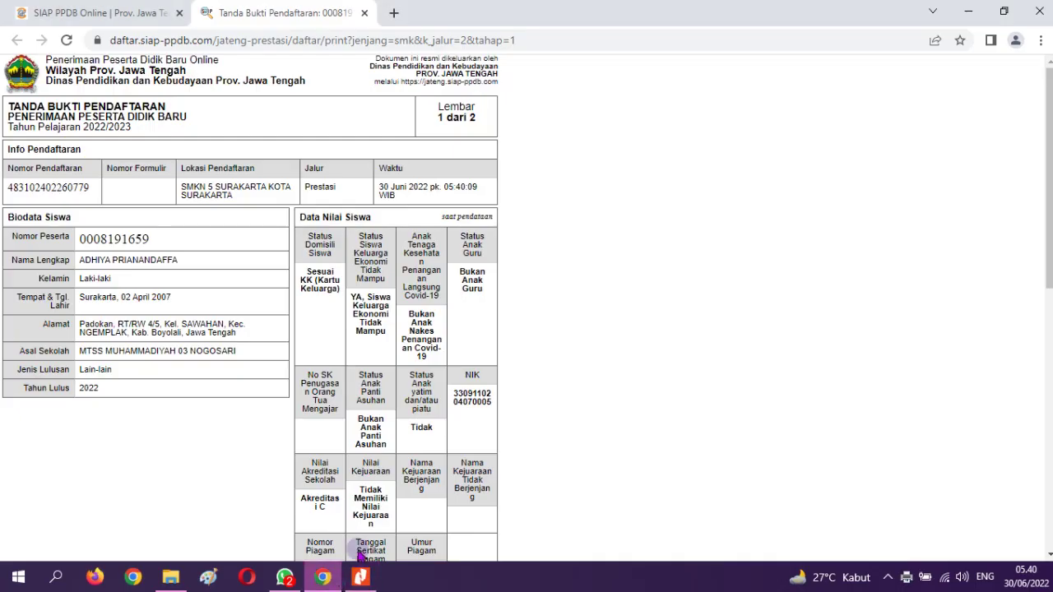
Close the receipt tab and copy the new registration number from the participant data
click(366, 14)
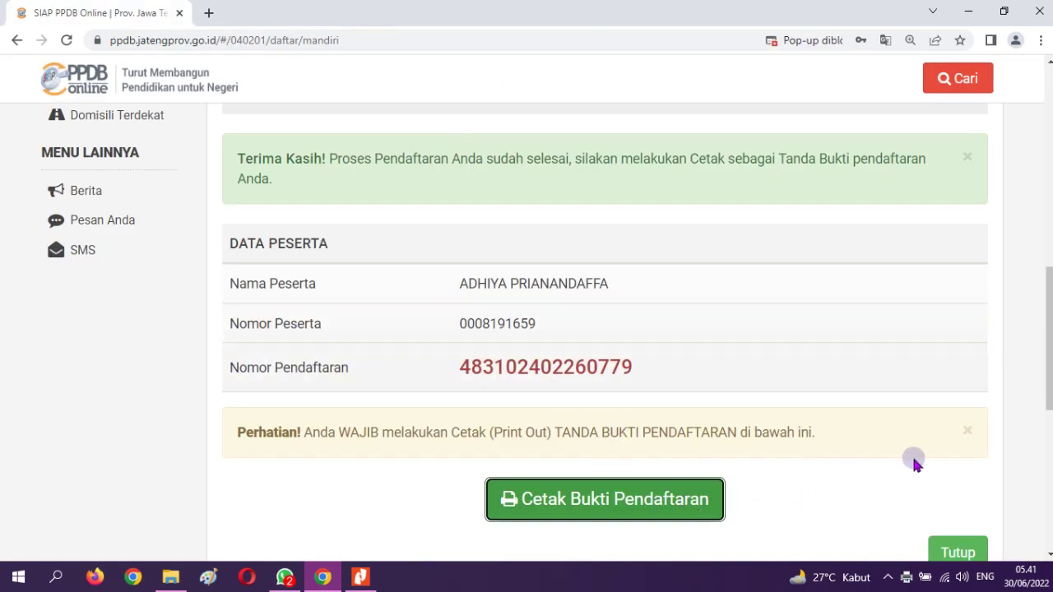
scroll(960, 514, down, 1)
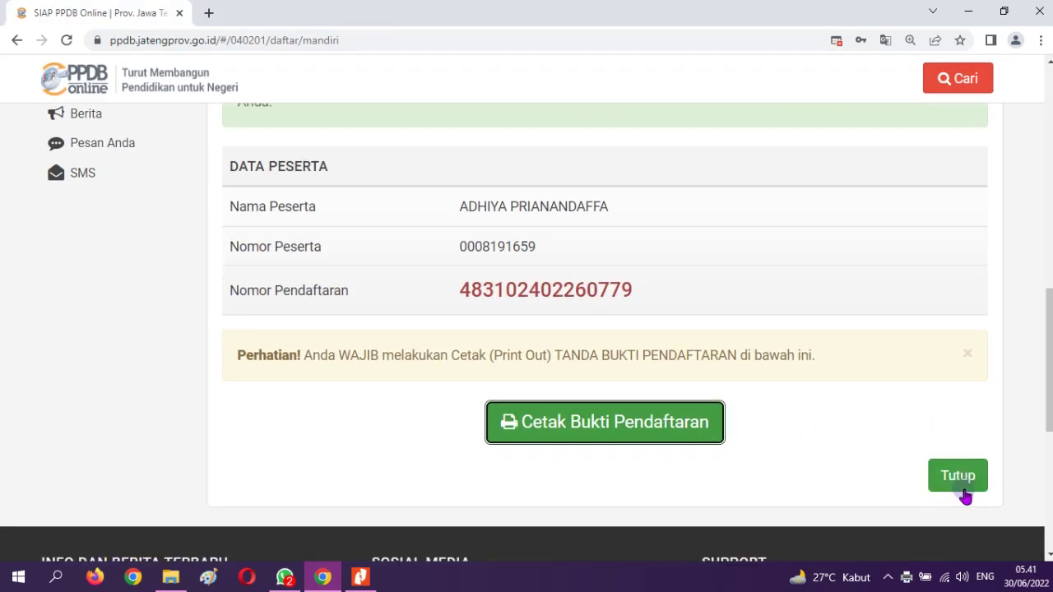
scroll(594, 352, up, 1)
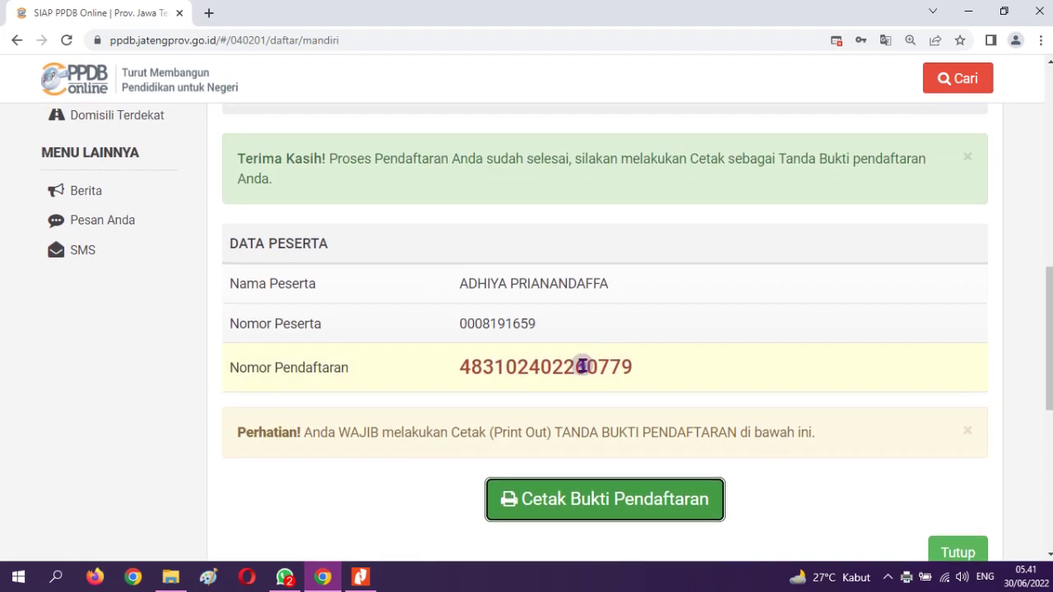
double_click(580, 363)
key(ctrl+c)
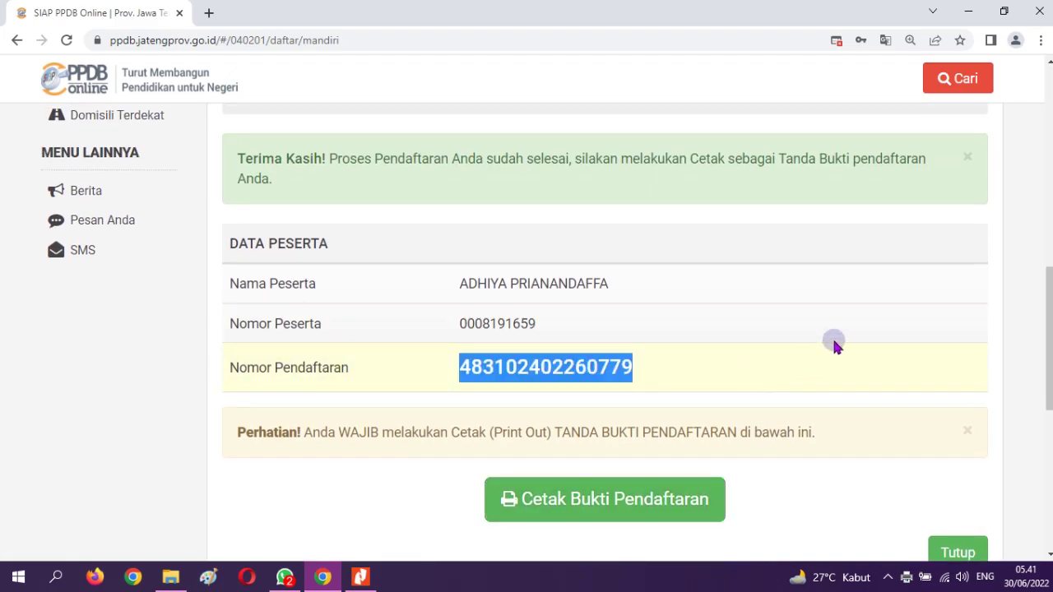
scroll(834, 339, up, 4)
Paste the registration number into Pencarian and search to open its detail page
click(946, 79)
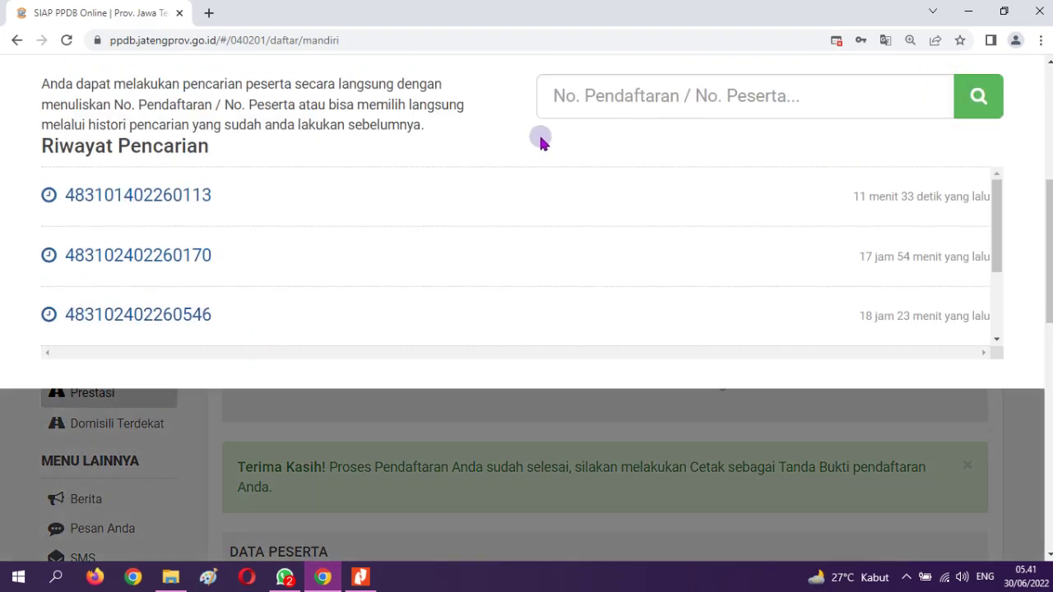
click(621, 105)
key(ctrl+v)
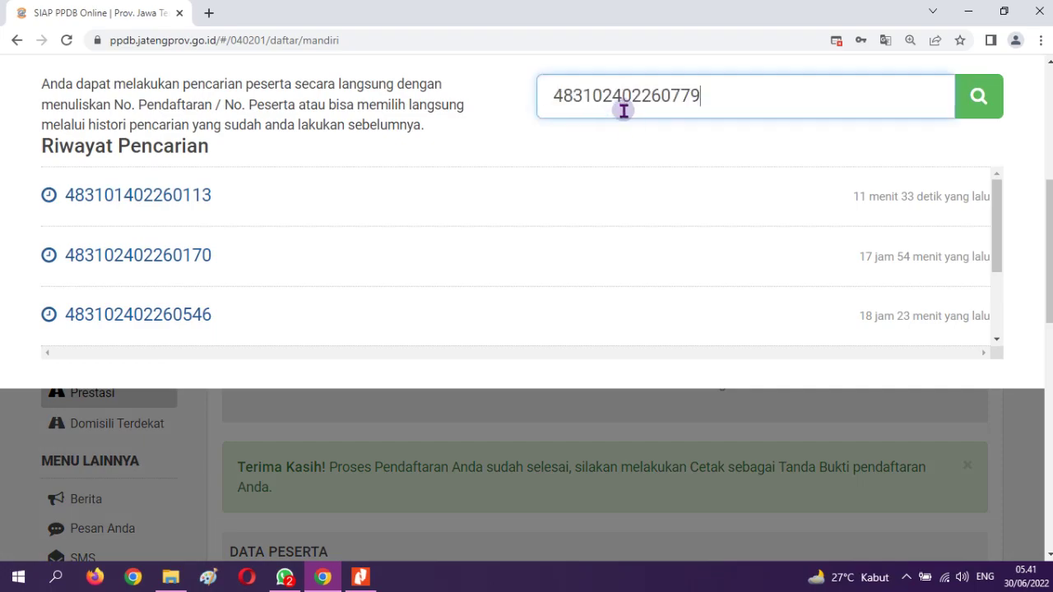
click(977, 99)
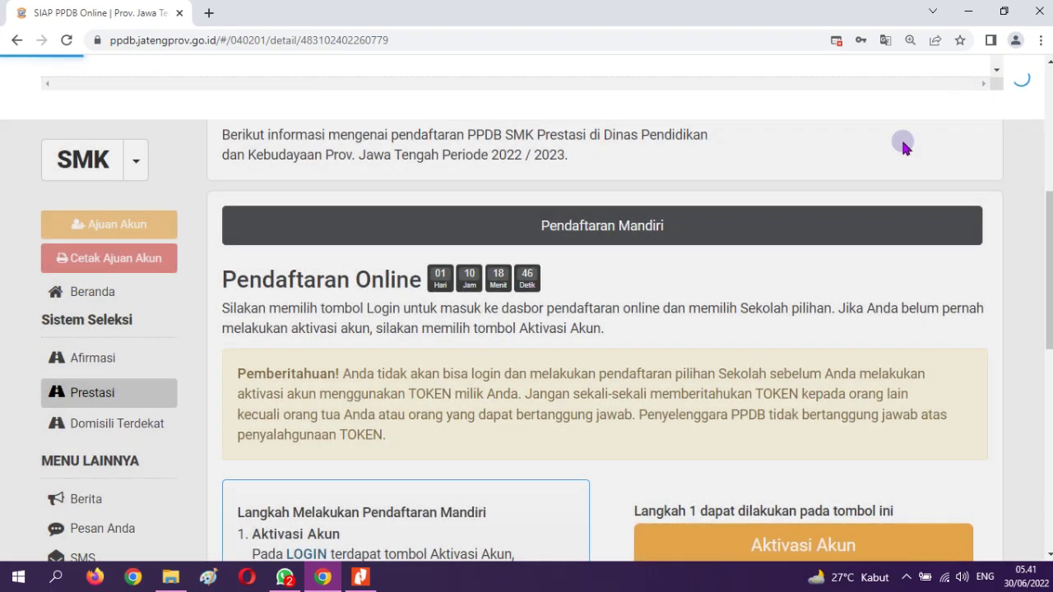
scroll(723, 296, down, 15)
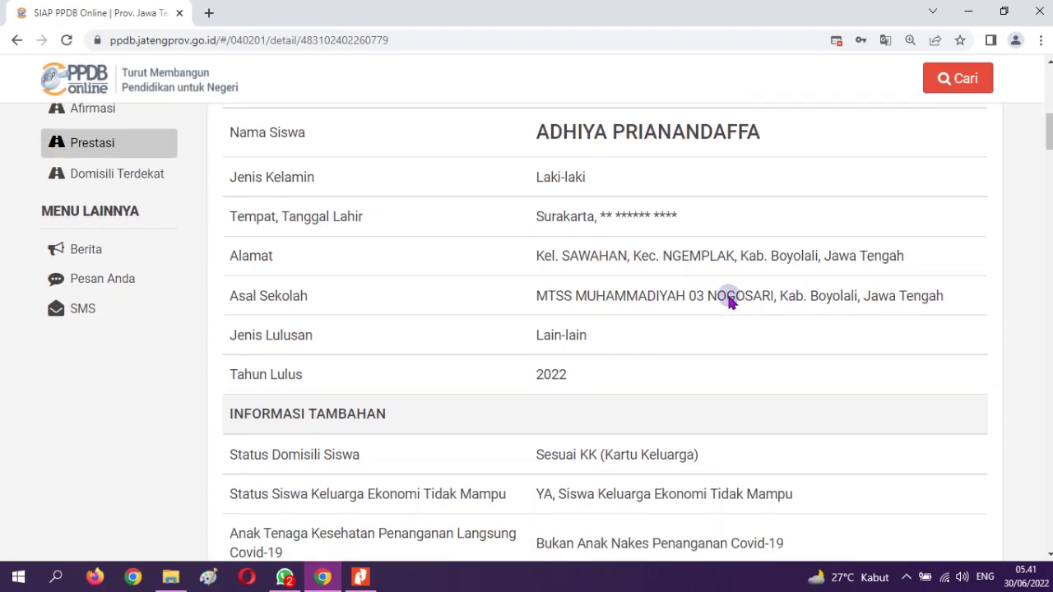
scroll(730, 301, down, 5)
drag(1048, 216, 1049, 504)
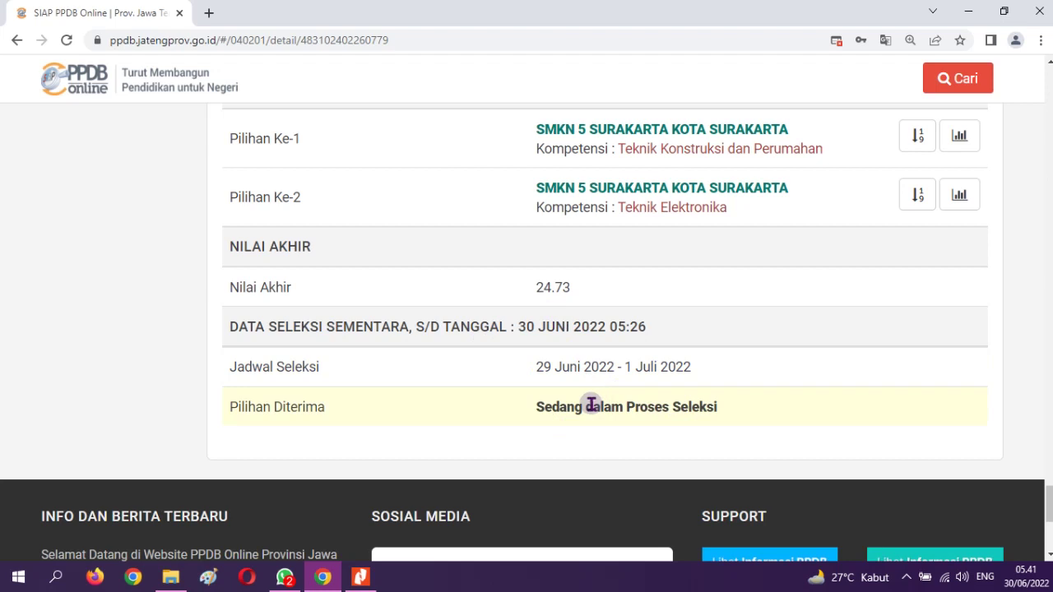
scroll(591, 405, up, 2)
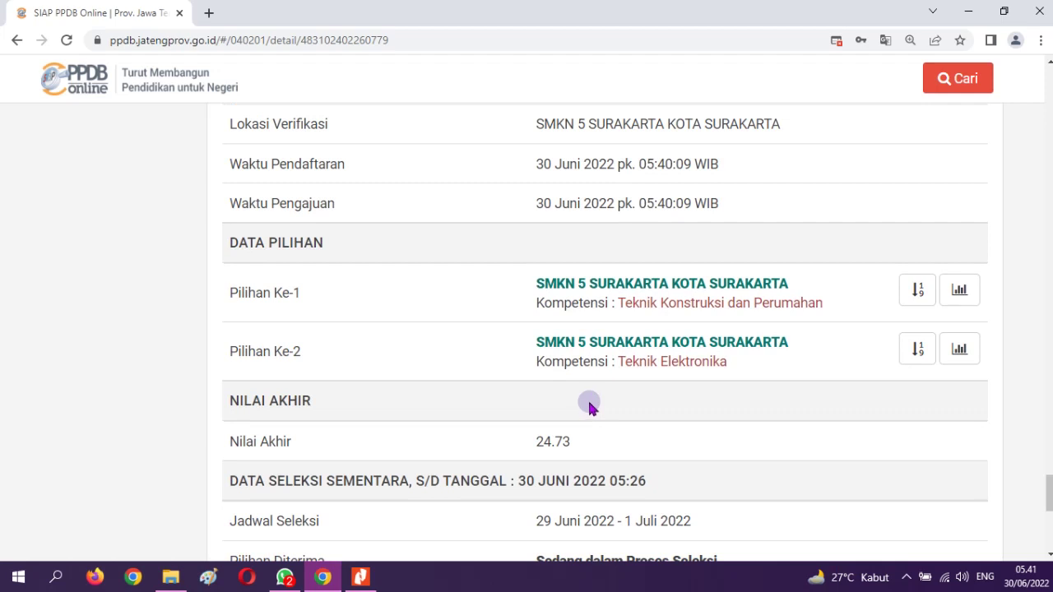
scroll(588, 403, up, 8)
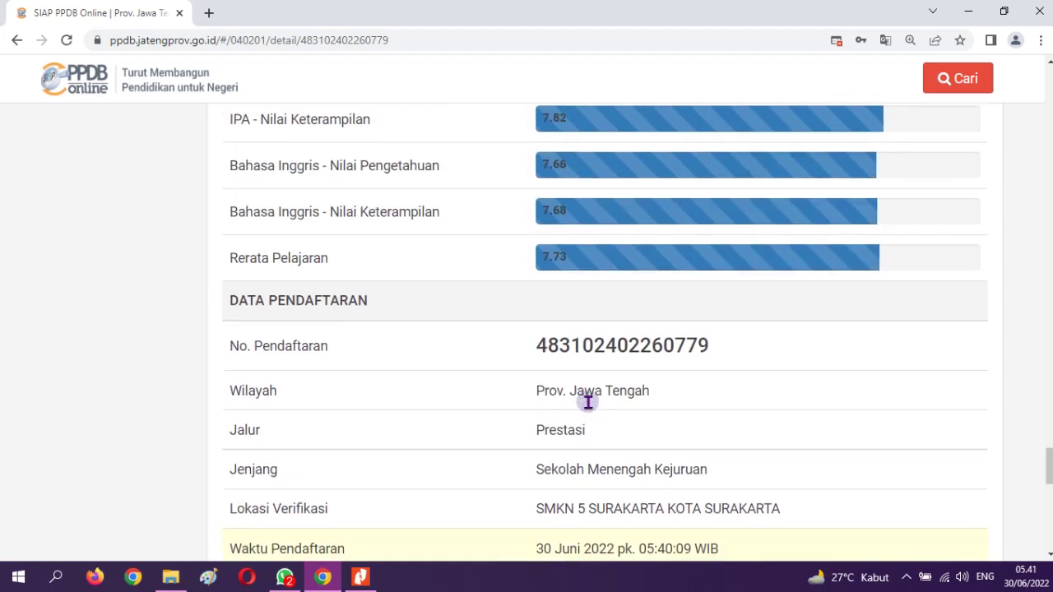
scroll(587, 404, up, 17)
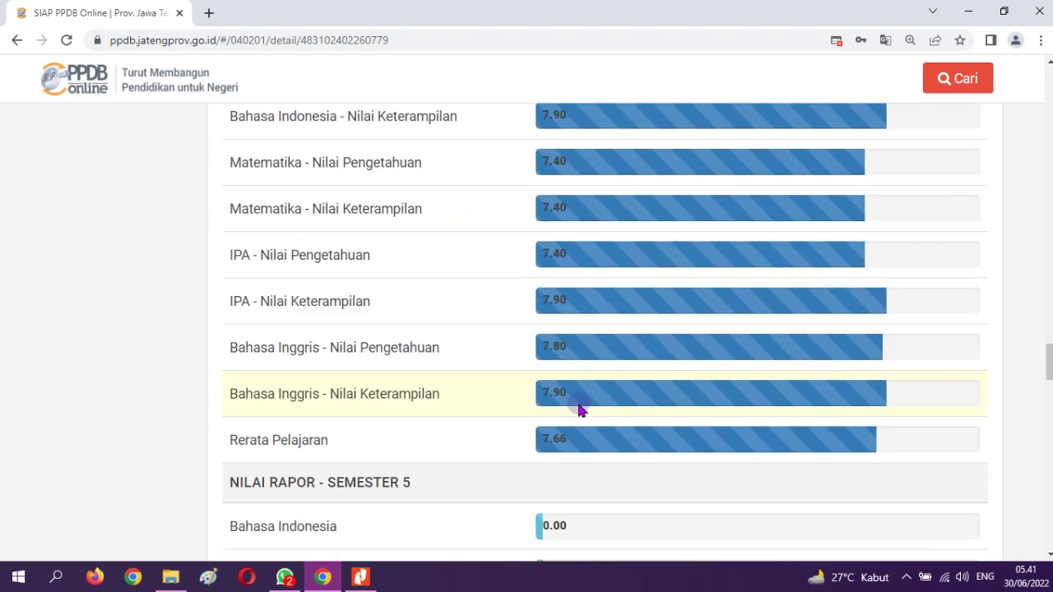
scroll(568, 433, down, 20)
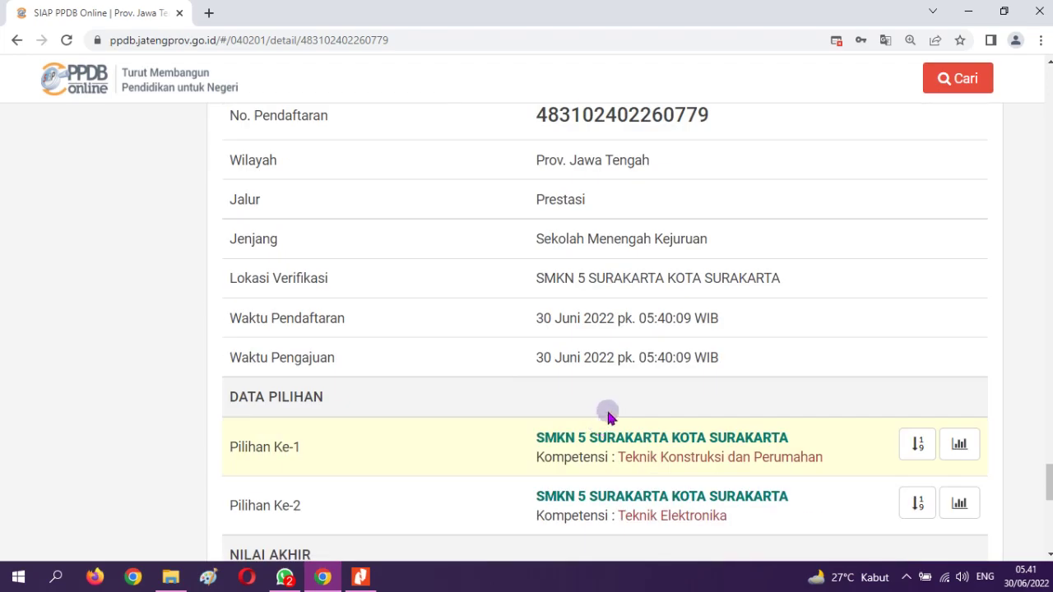
scroll(908, 272, up, 8)
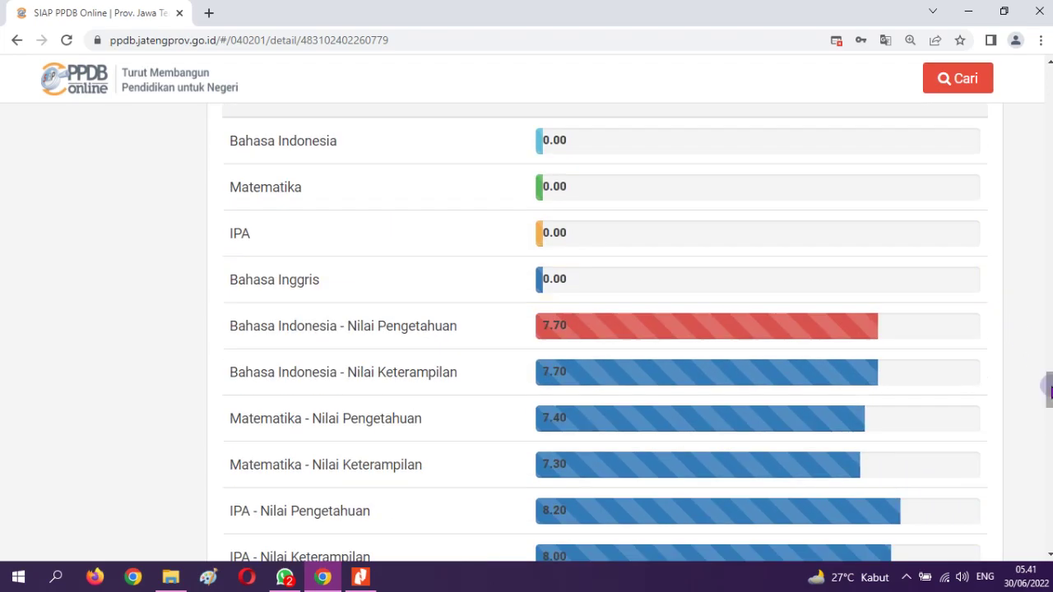
scroll(1046, 386, down, 2)
scroll(1046, 387, up, 15)
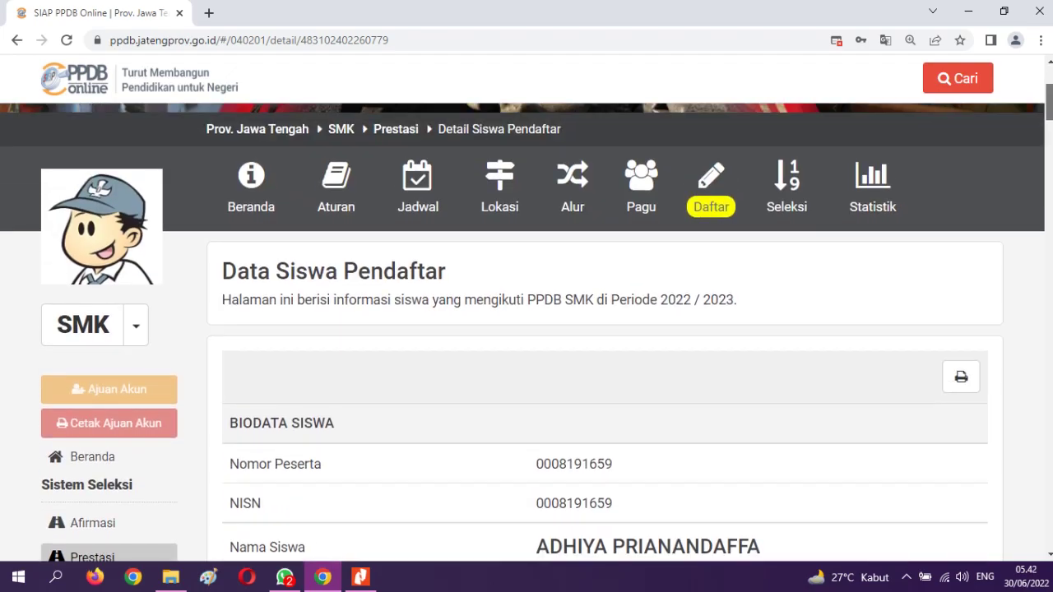
Open Statistik and find SMKN 5 Surakarta's Teknik Elektronika range 30.31–34.05, average 31.26
click(875, 193)
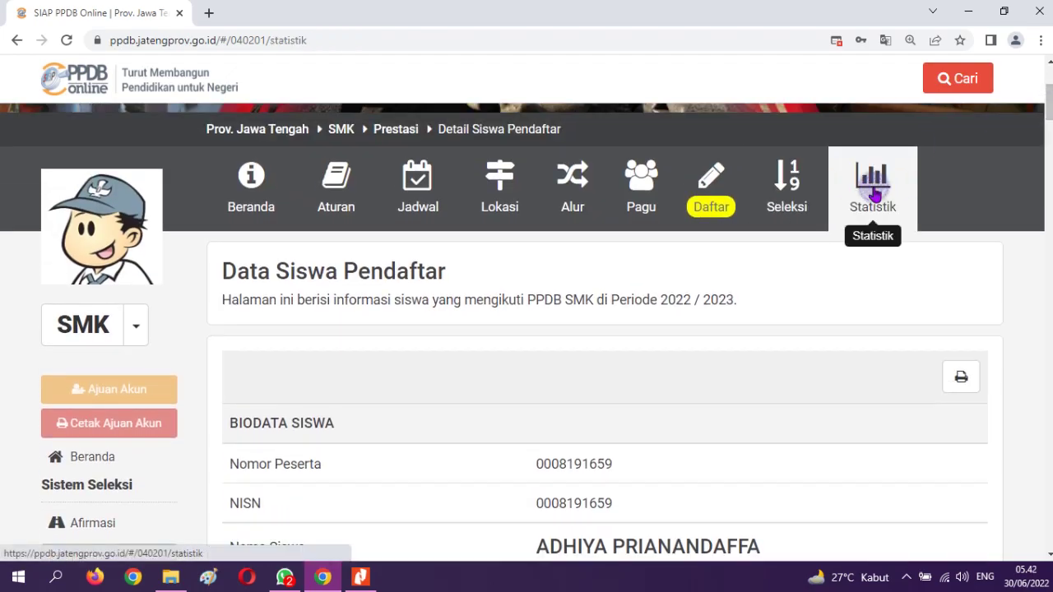
scroll(599, 383, down, 8)
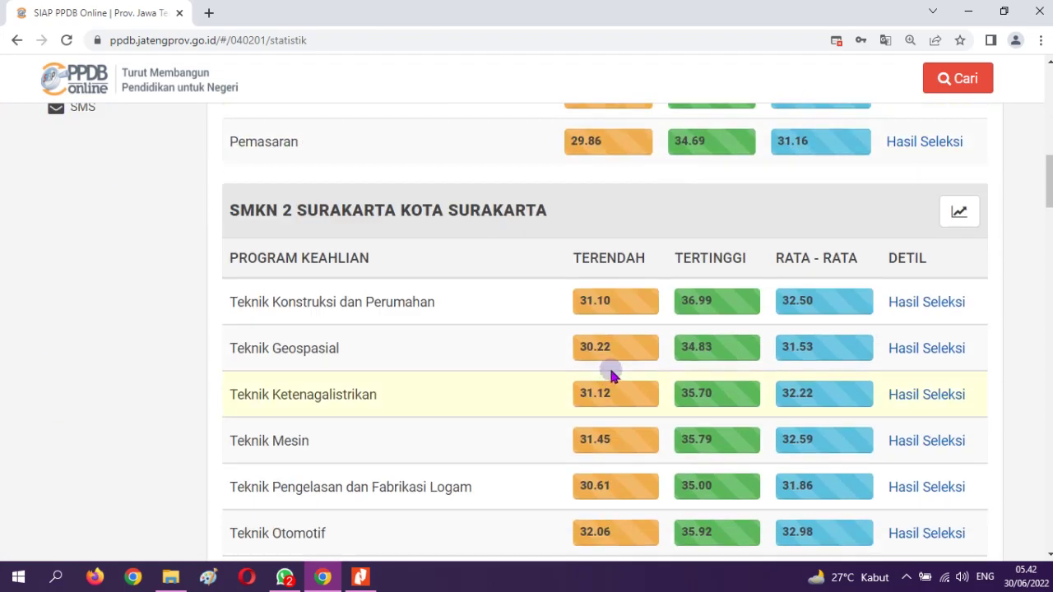
scroll(613, 370, down, 4)
scroll(623, 367, down, 6)
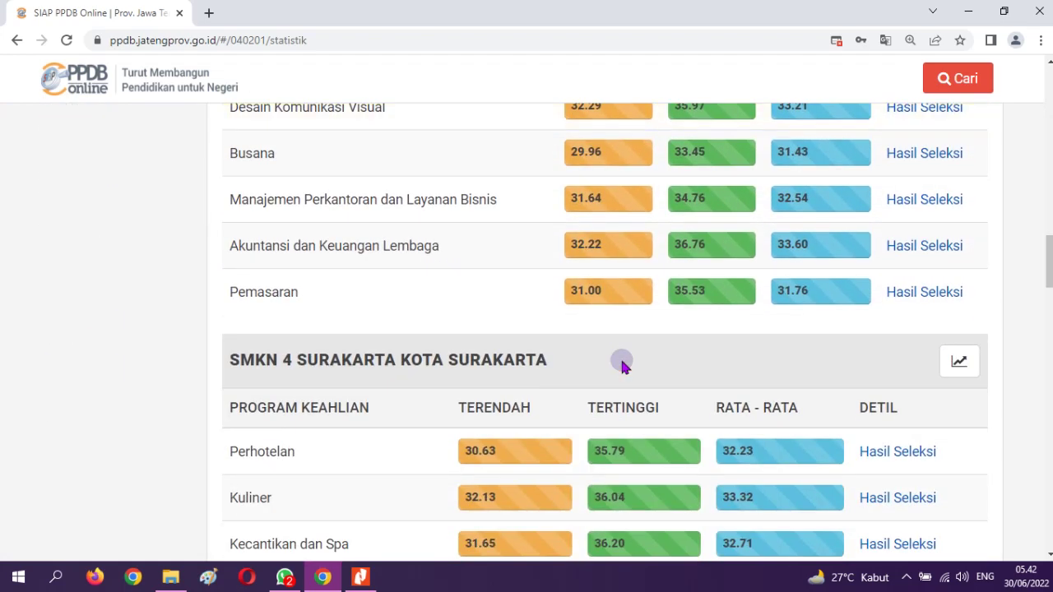
scroll(486, 449, down, 3)
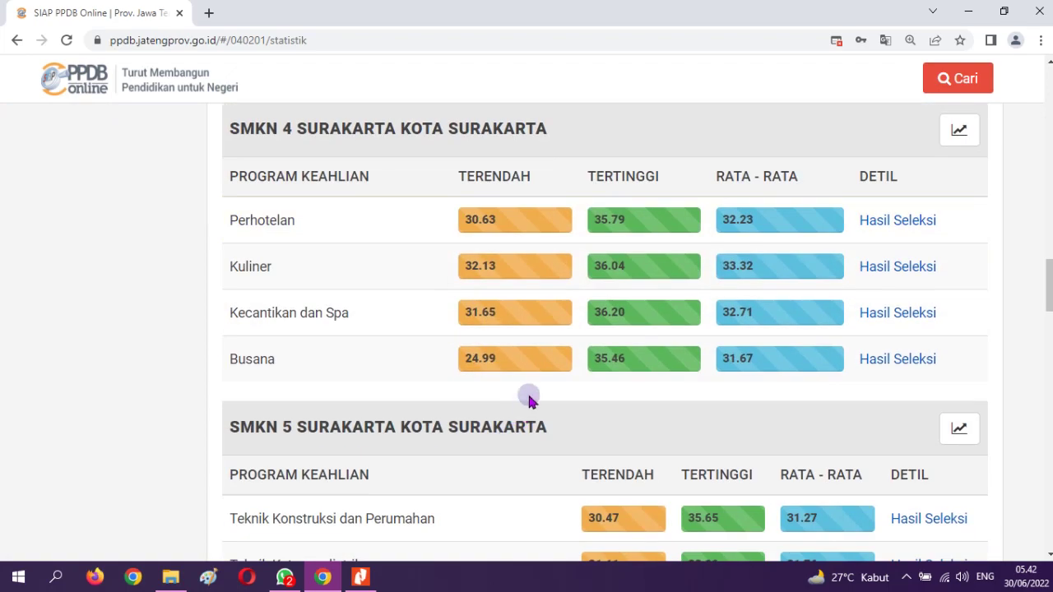
scroll(533, 386, up, 20)
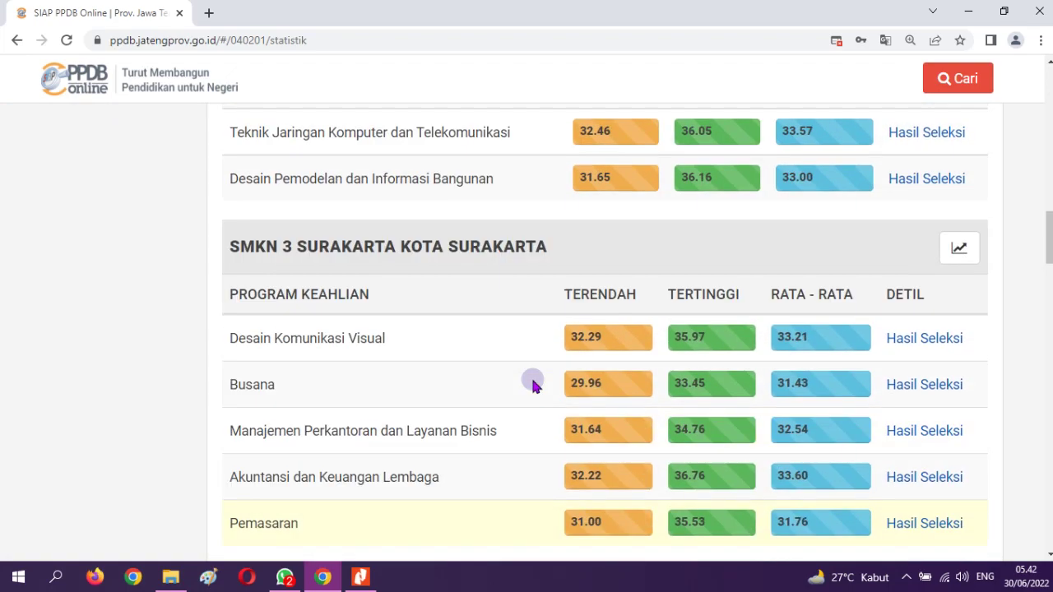
scroll(533, 387, down, 4)
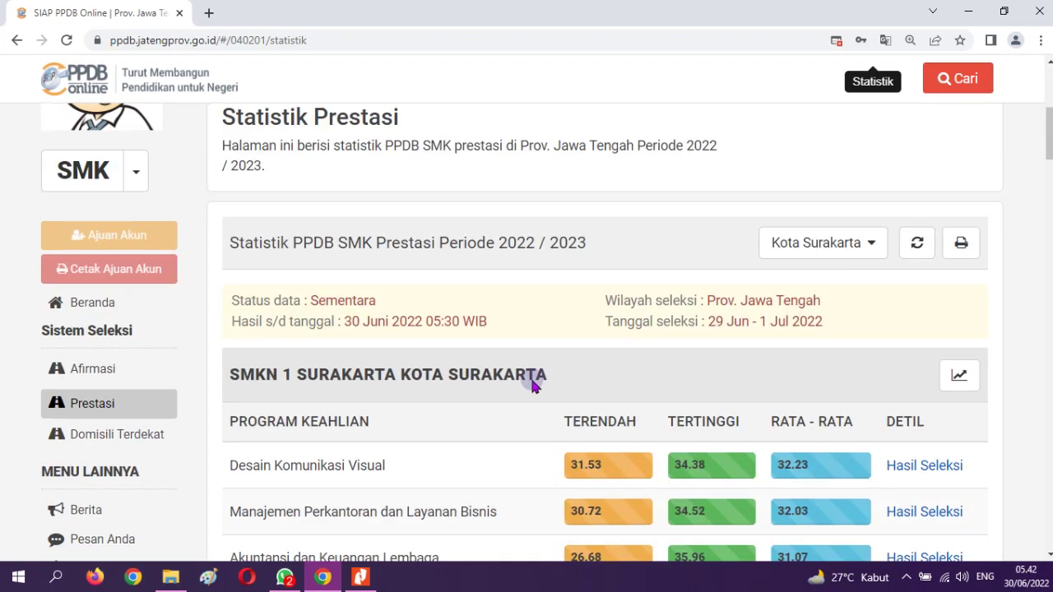
scroll(533, 378, down, 3)
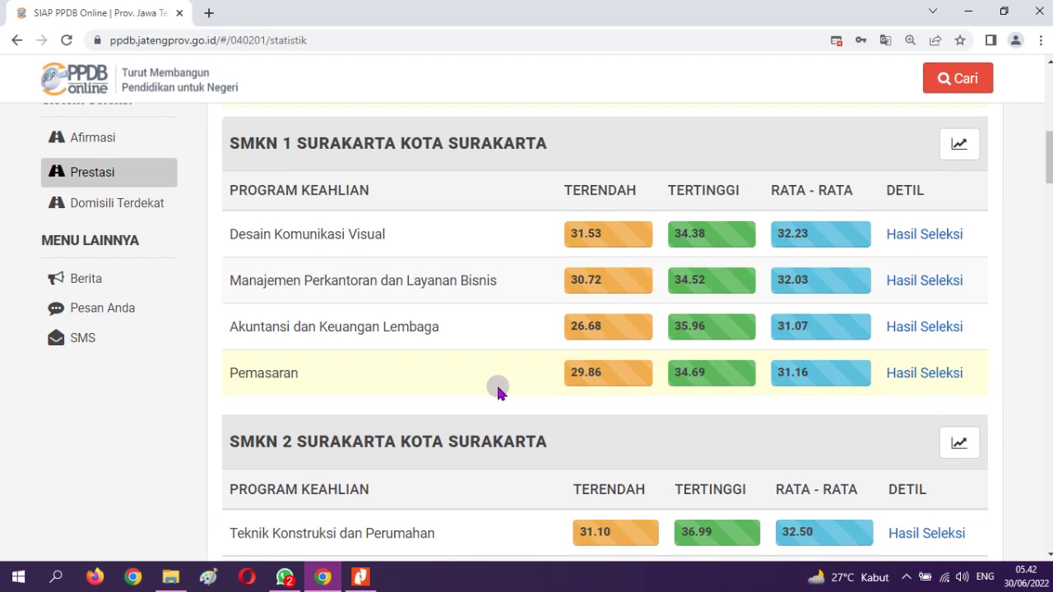
scroll(498, 388, up, 1)
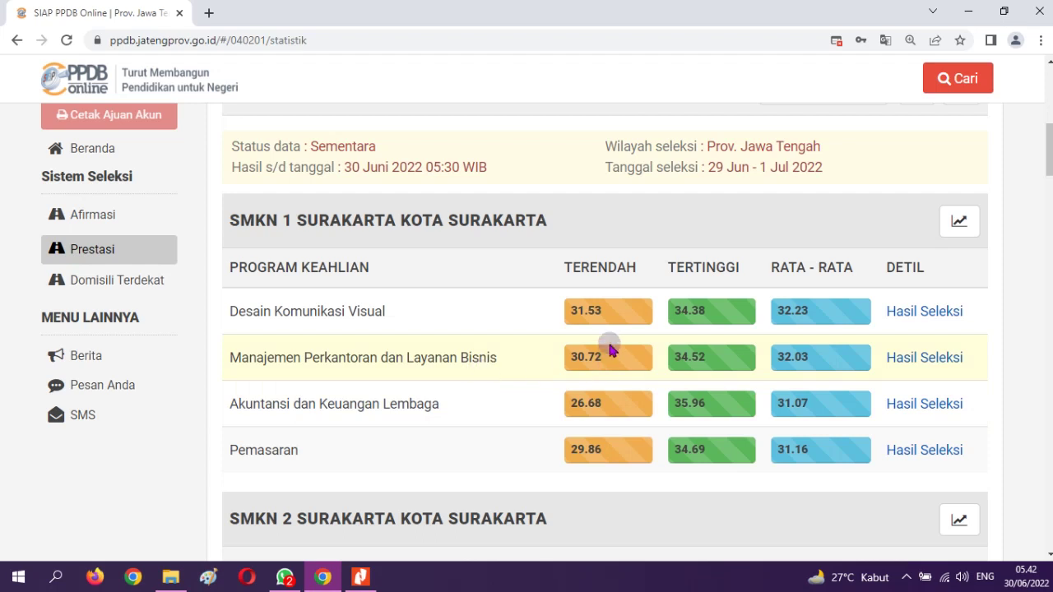
scroll(606, 369, up, 4)
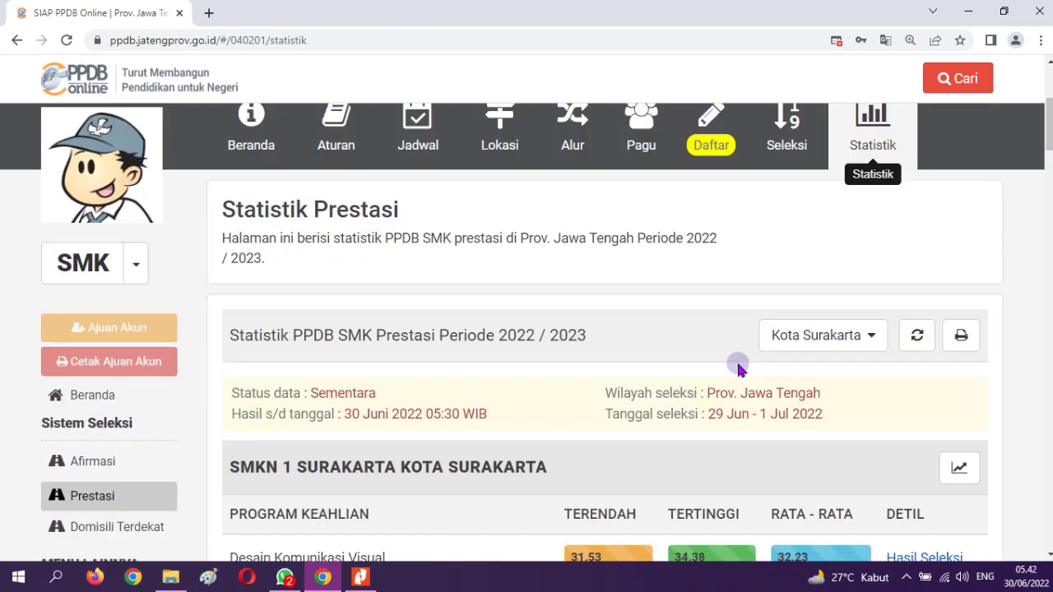
scroll(715, 460, down, 3)
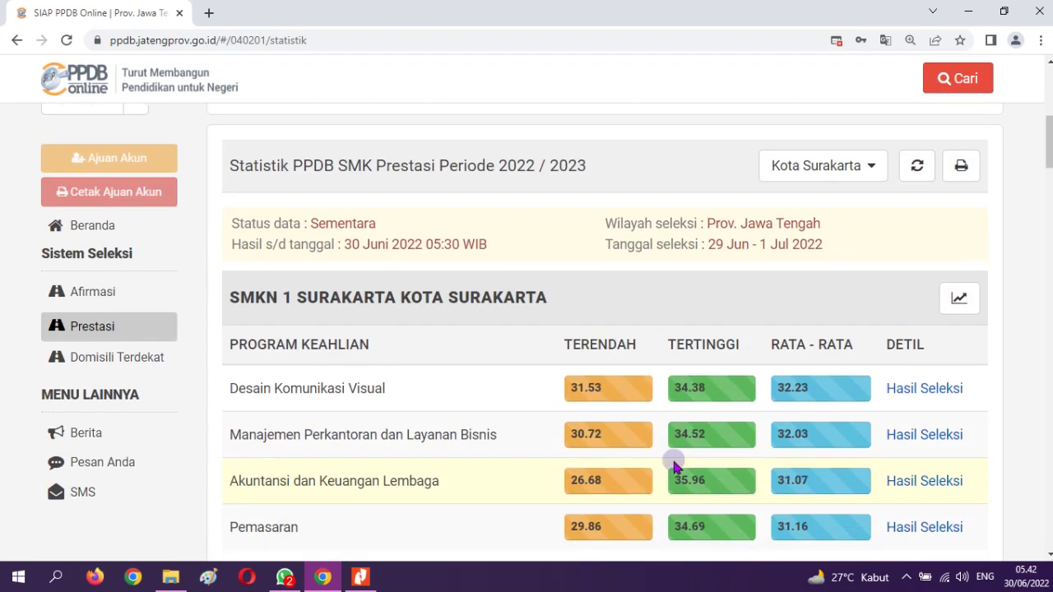
scroll(671, 461, down, 2)
scroll(670, 461, down, 2)
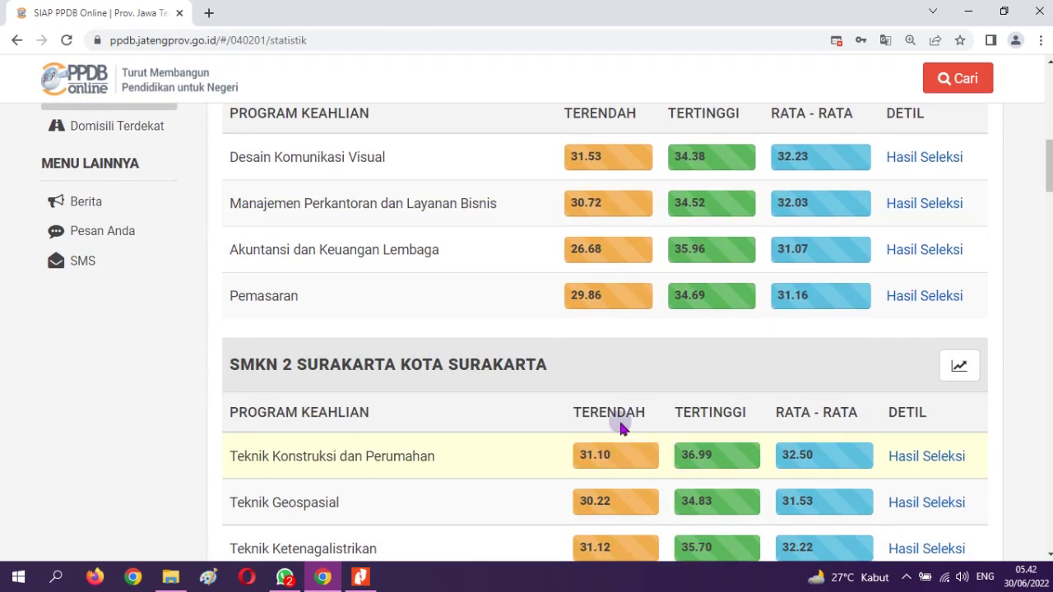
scroll(622, 437, down, 11)
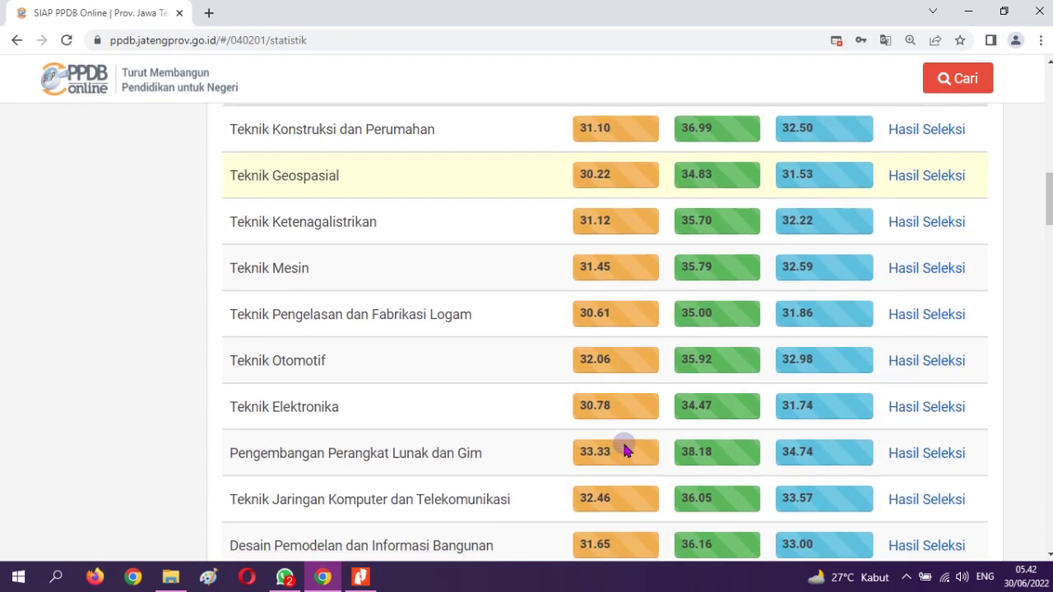
scroll(623, 450, down, 6)
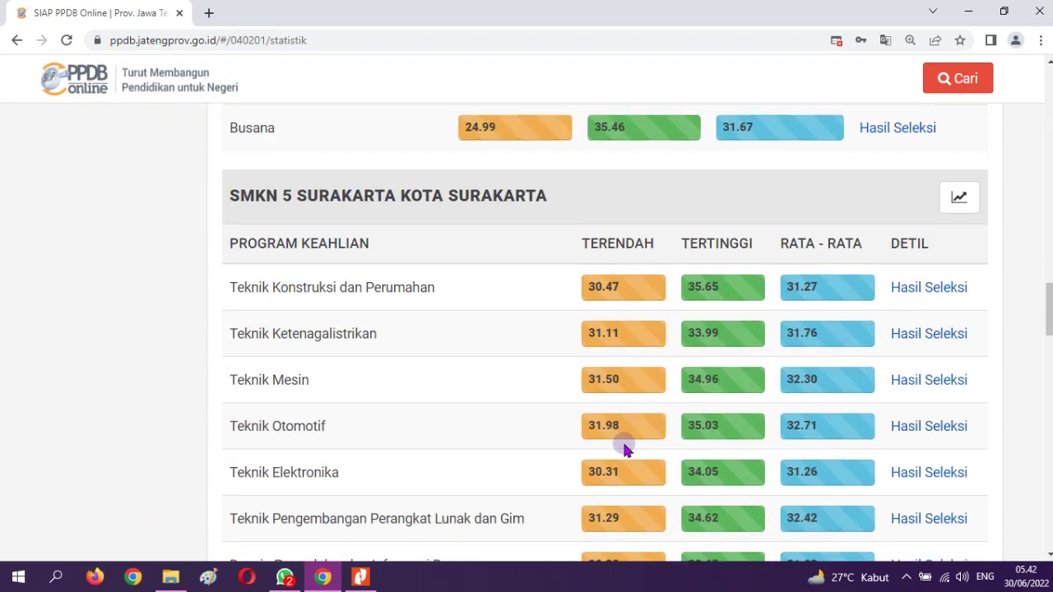
scroll(624, 450, down, 1)
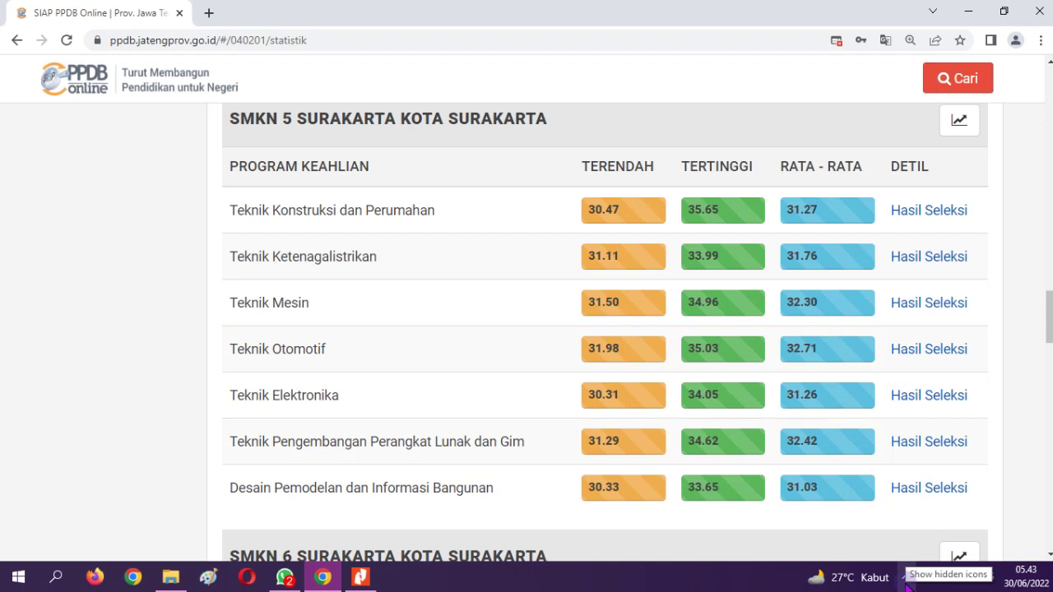
click(906, 577)
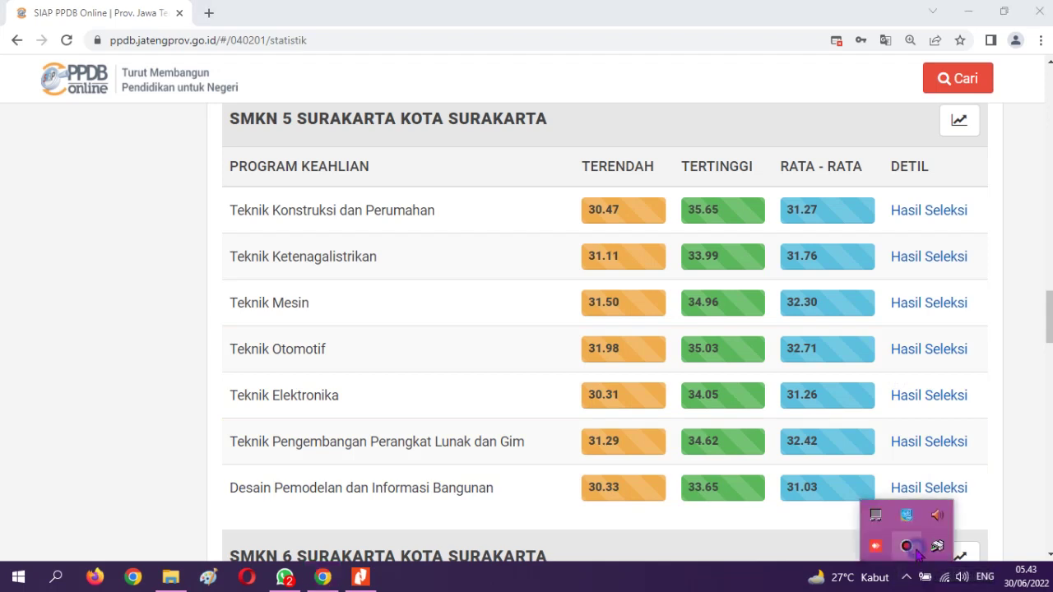